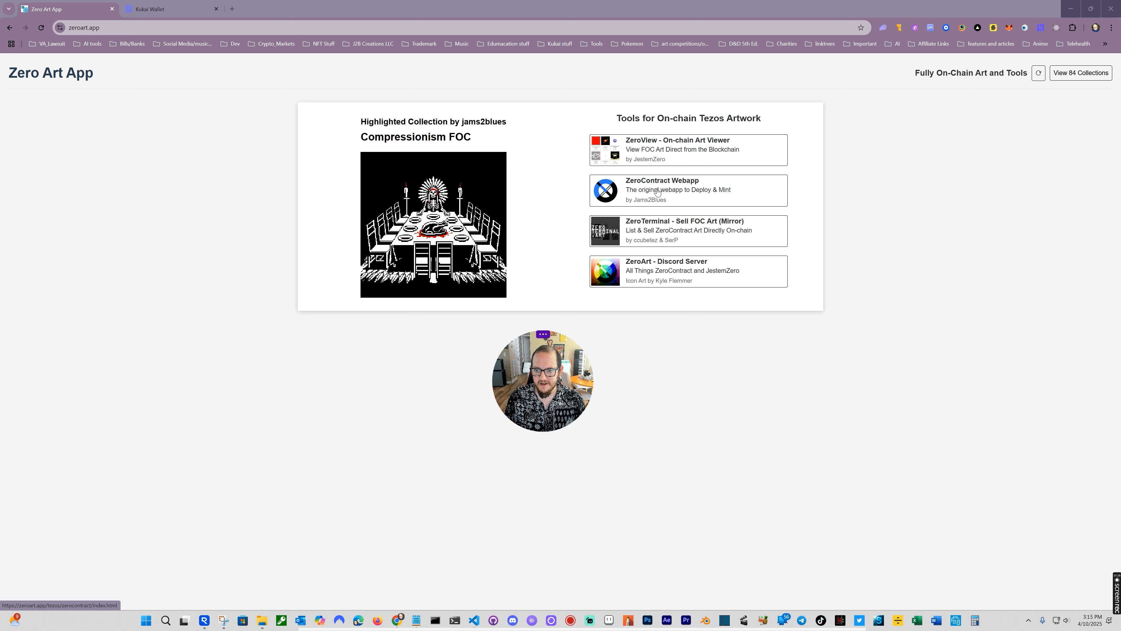
Step: Open the ZeroContract Webapp from the list of on-chain Tezos tools and set its network to Ghostnet
left_click(666, 198)
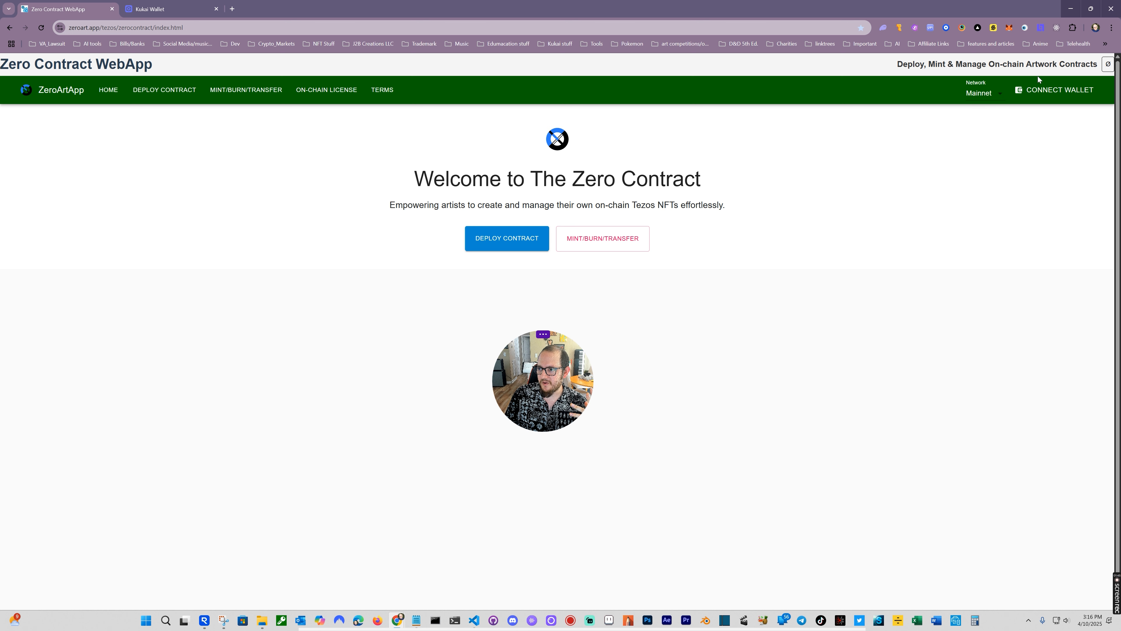
left_click(990, 92)
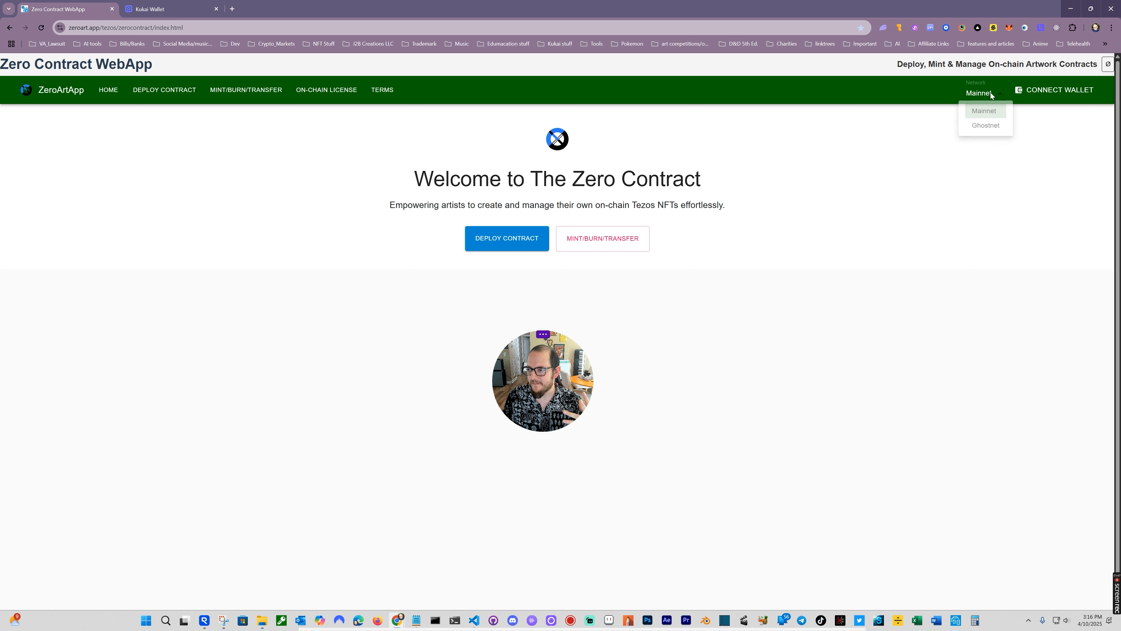
left_click(991, 128)
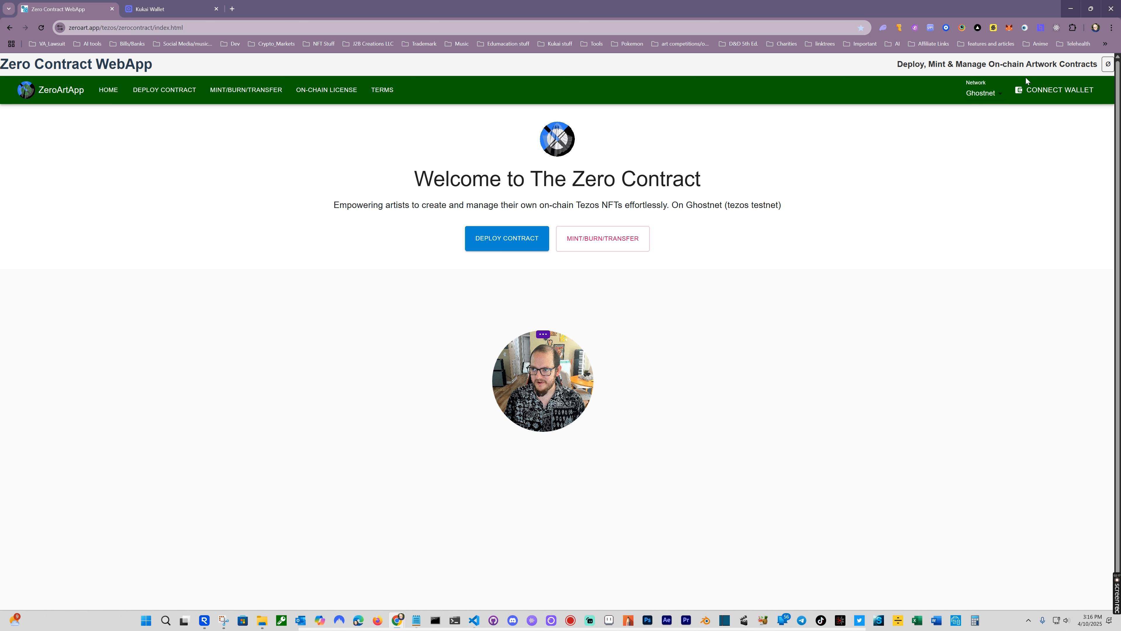
Step: Connect the Kukai wallet to the Zero Contract web app through Beacon
left_click(1054, 90)
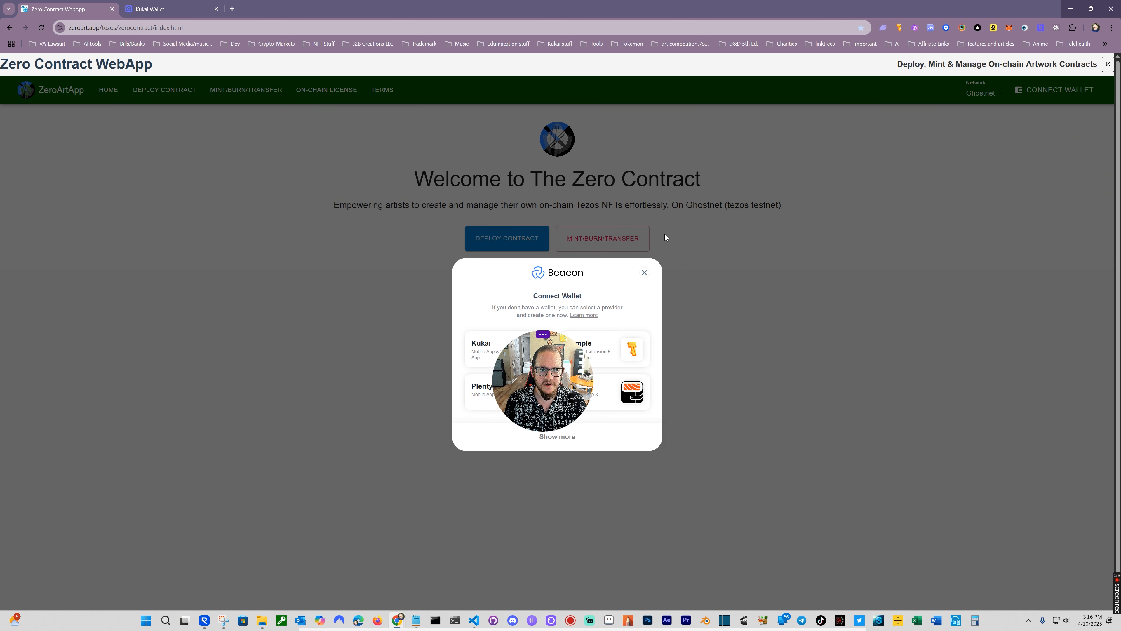
left_click(537, 334)
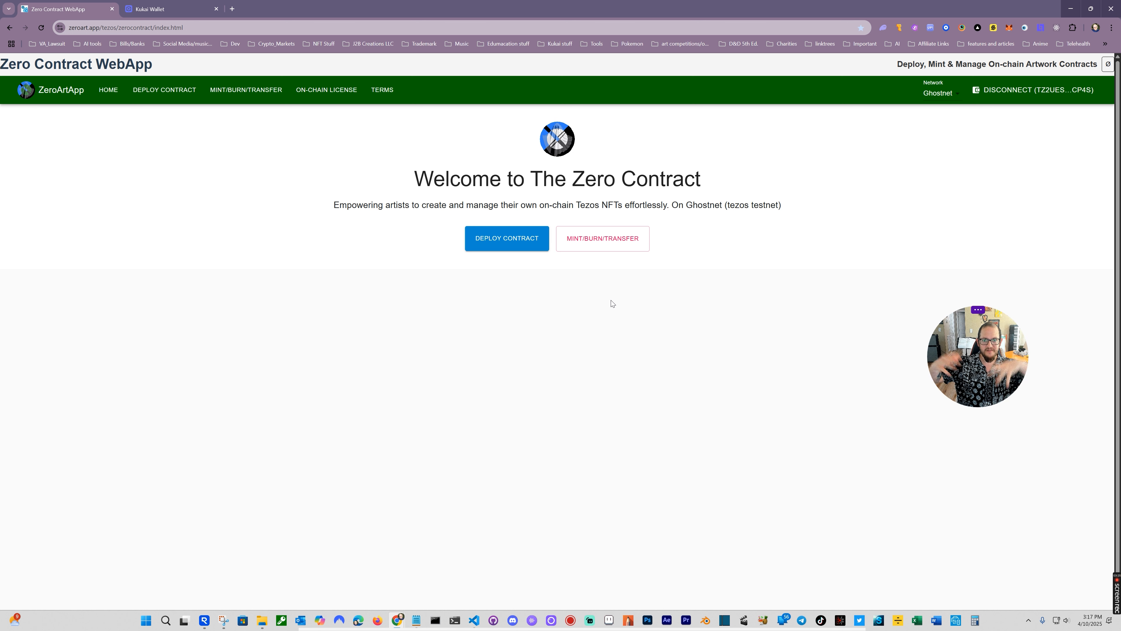
Step: Open the Terms and Conditions and review each contract entrypoint listed under How #ZeroContracts Work
left_click(244, 90)
left_click(382, 90)
scroll(569, 402, "down", 3)
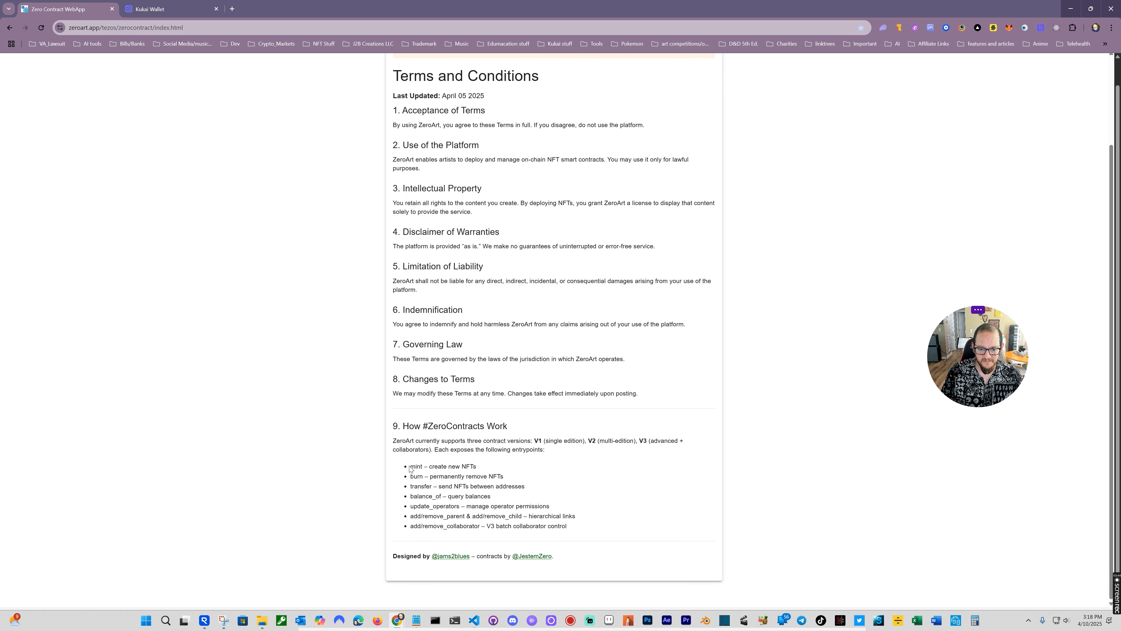
left_click_drag(410, 467, 499, 471)
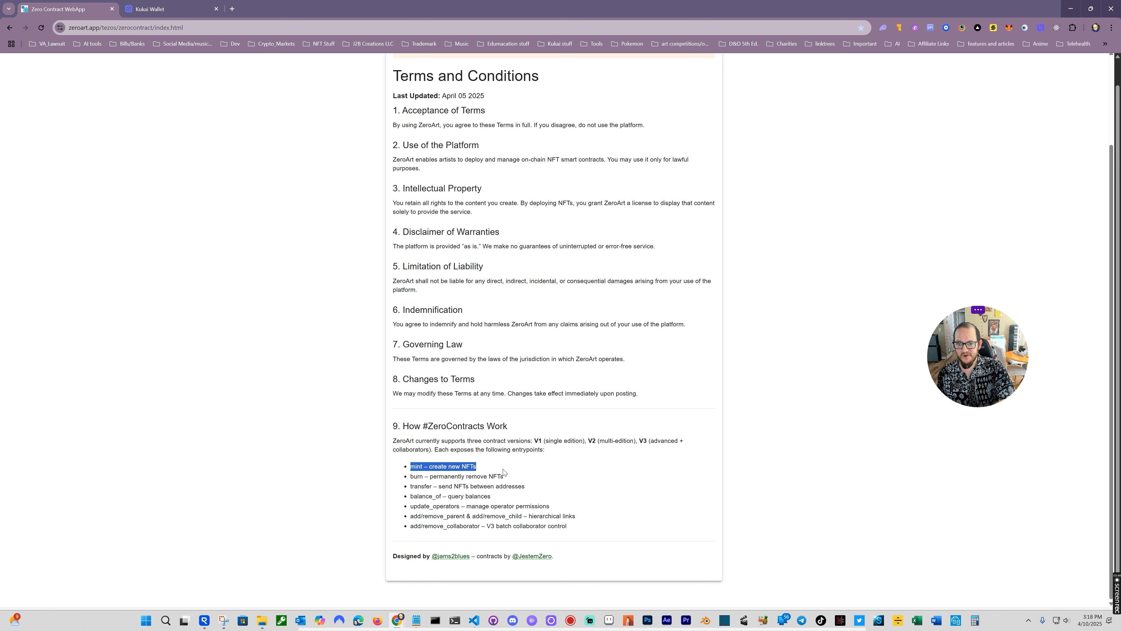
left_click_drag(410, 477, 507, 477)
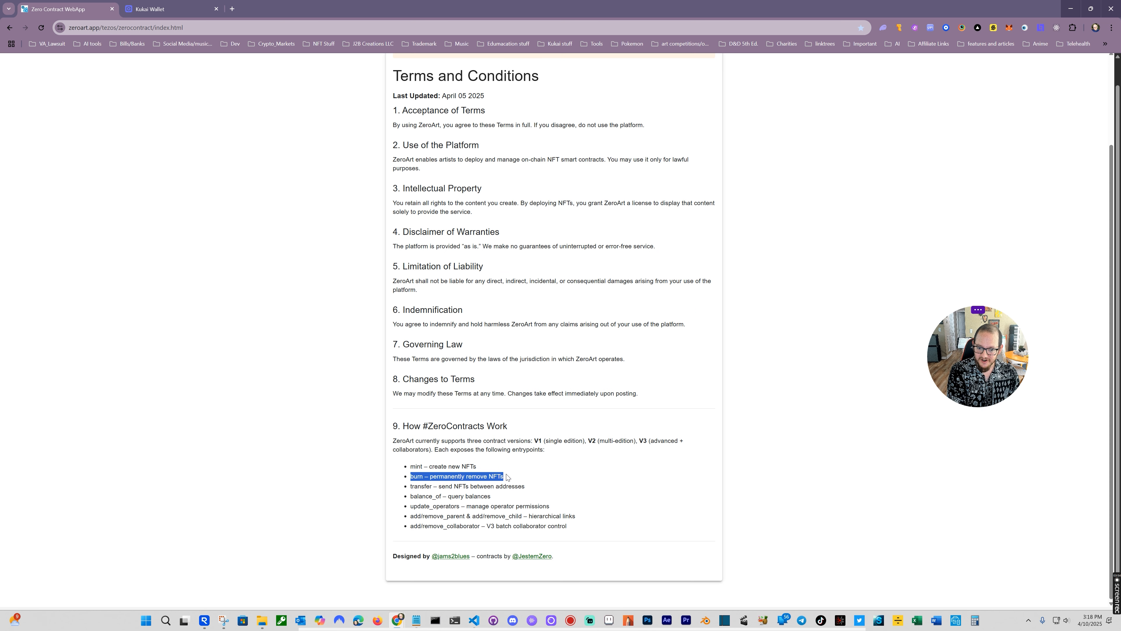
left_click_drag(410, 486, 583, 491)
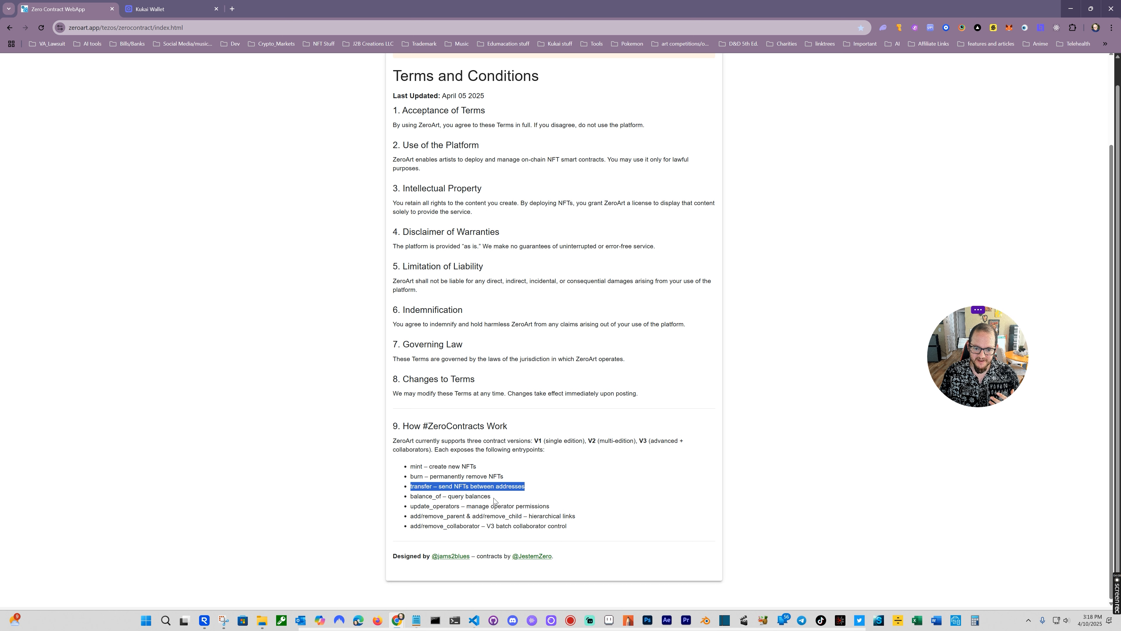
left_click(433, 497)
left_click_drag(411, 495, 496, 498)
left_click_drag(410, 506, 565, 512)
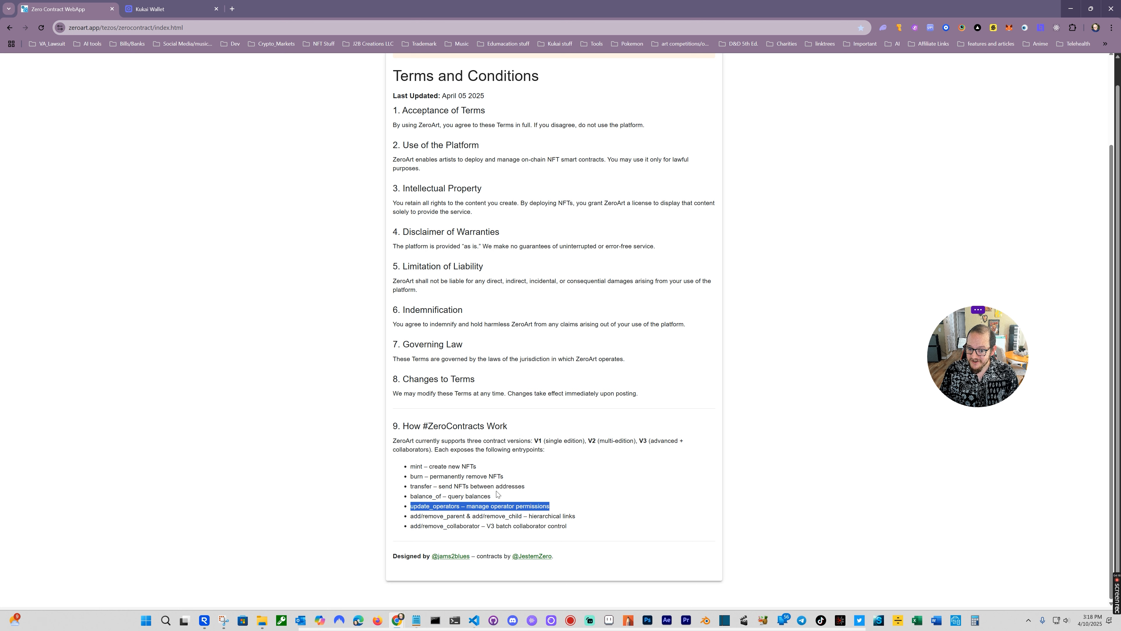
left_click_drag(412, 517, 555, 523)
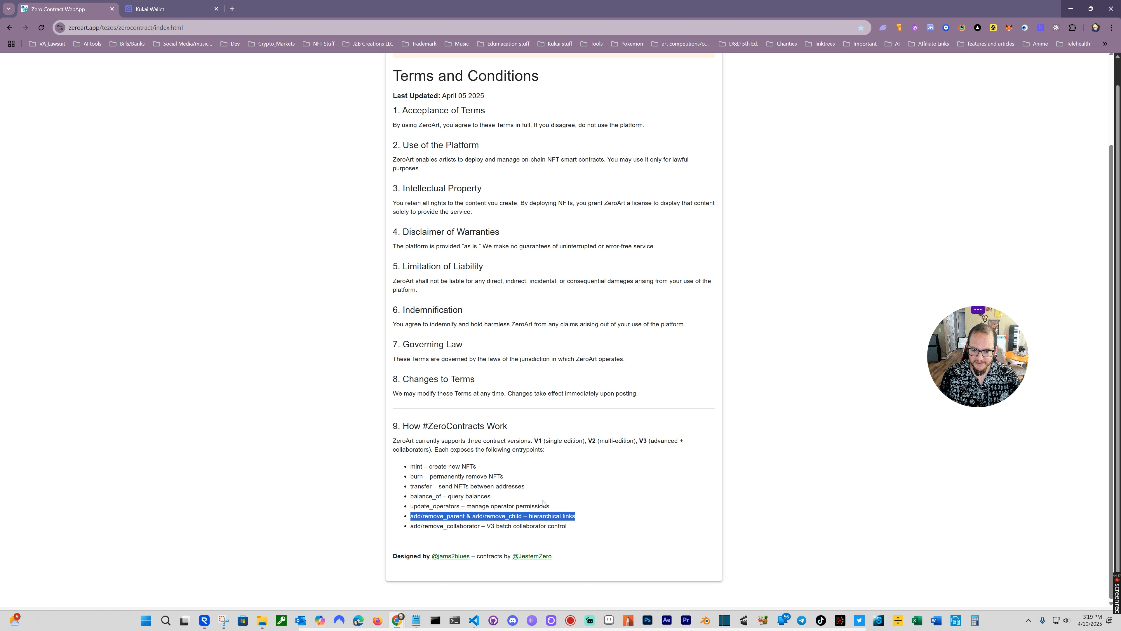
triple_click(494, 526)
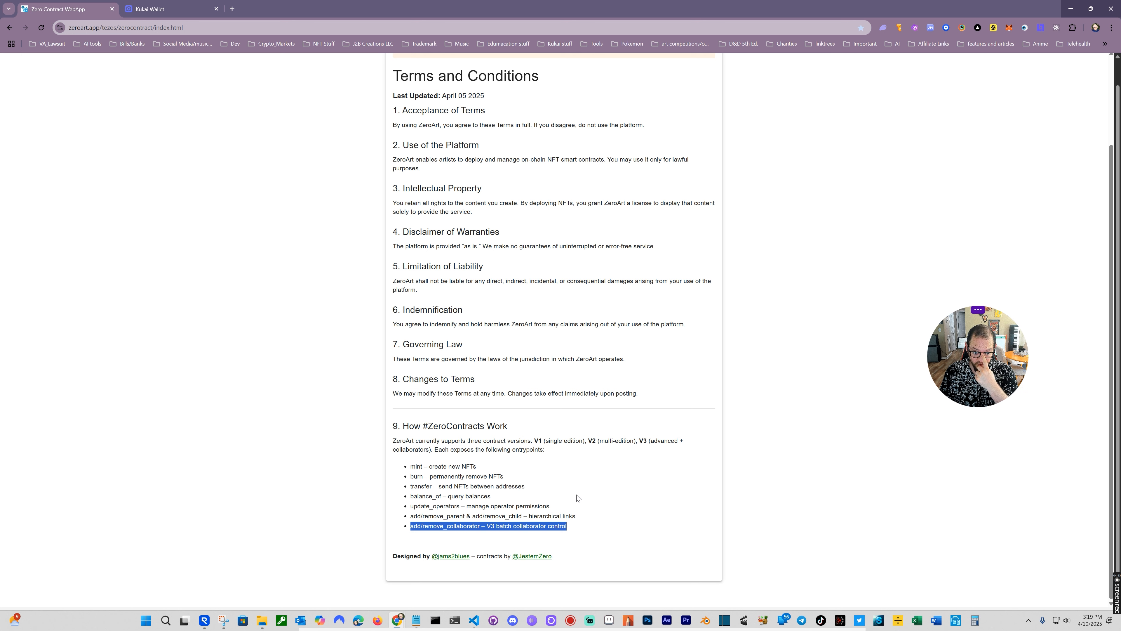
left_click(568, 528)
left_click_drag(568, 529, 410, 528)
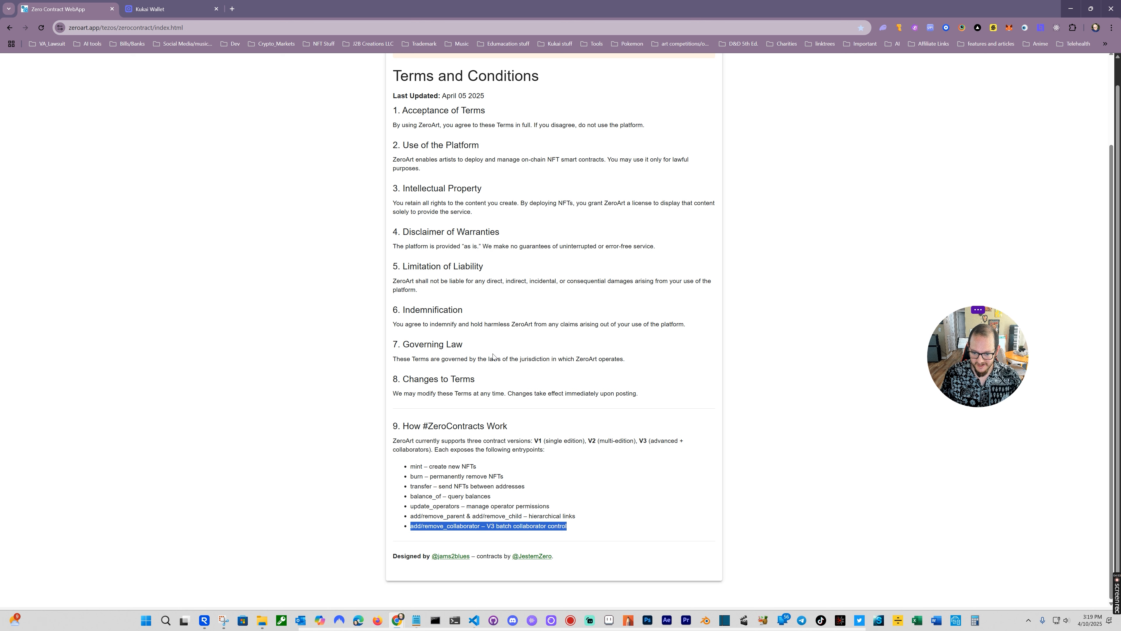
scroll(582, 137, "up", 3)
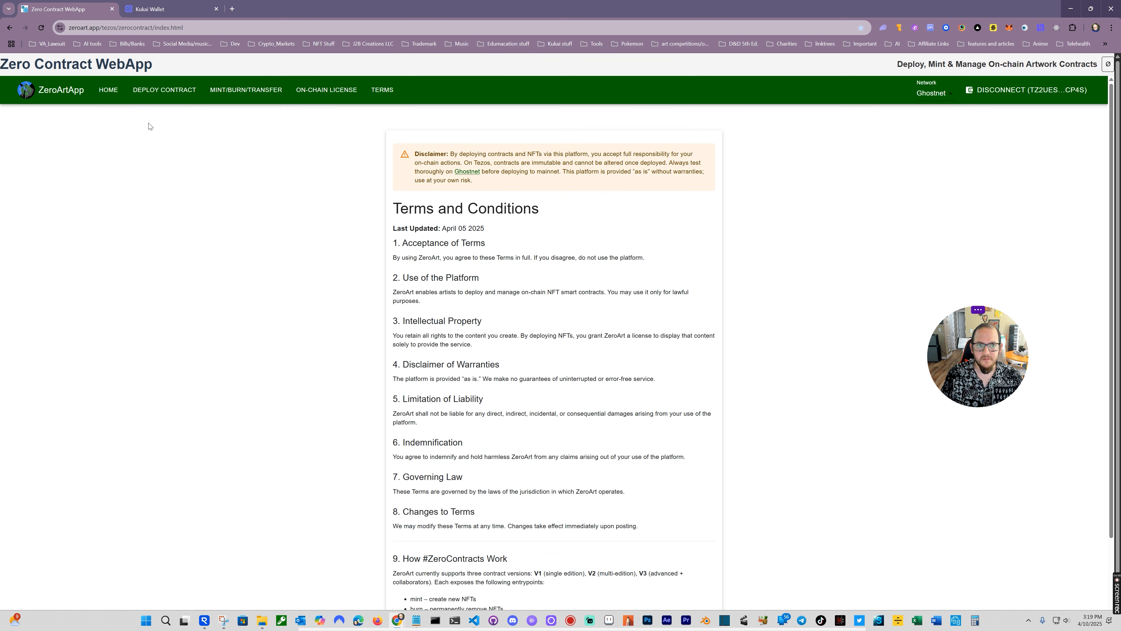
Step: Open the contract deployment form and go to Step 1, the collection details
left_click(150, 93)
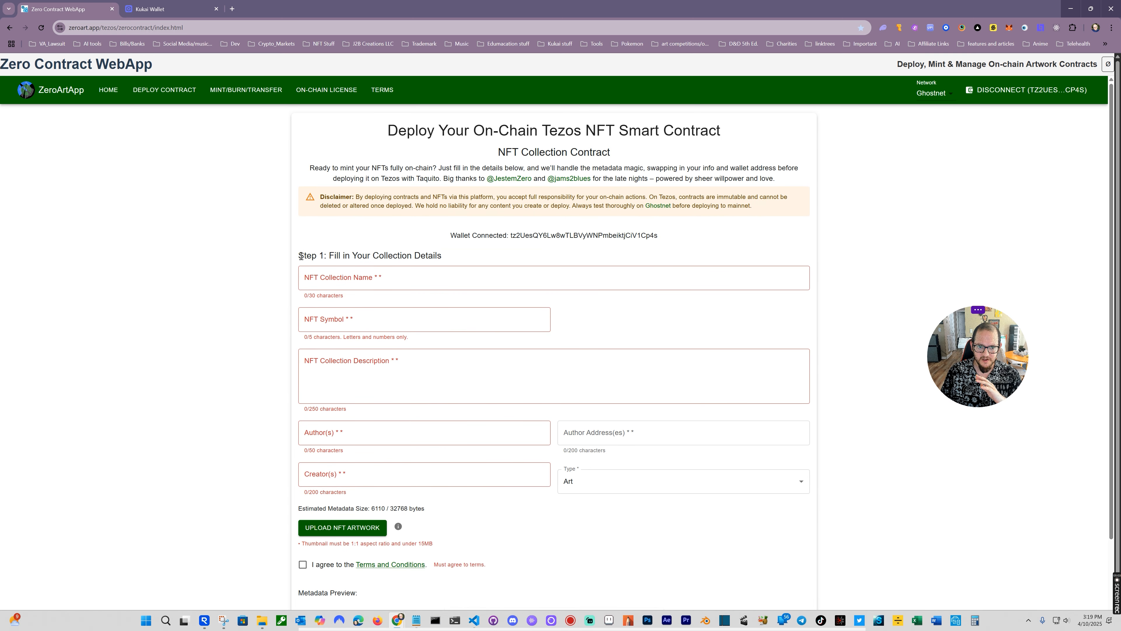
left_click_drag(299, 256, 489, 265)
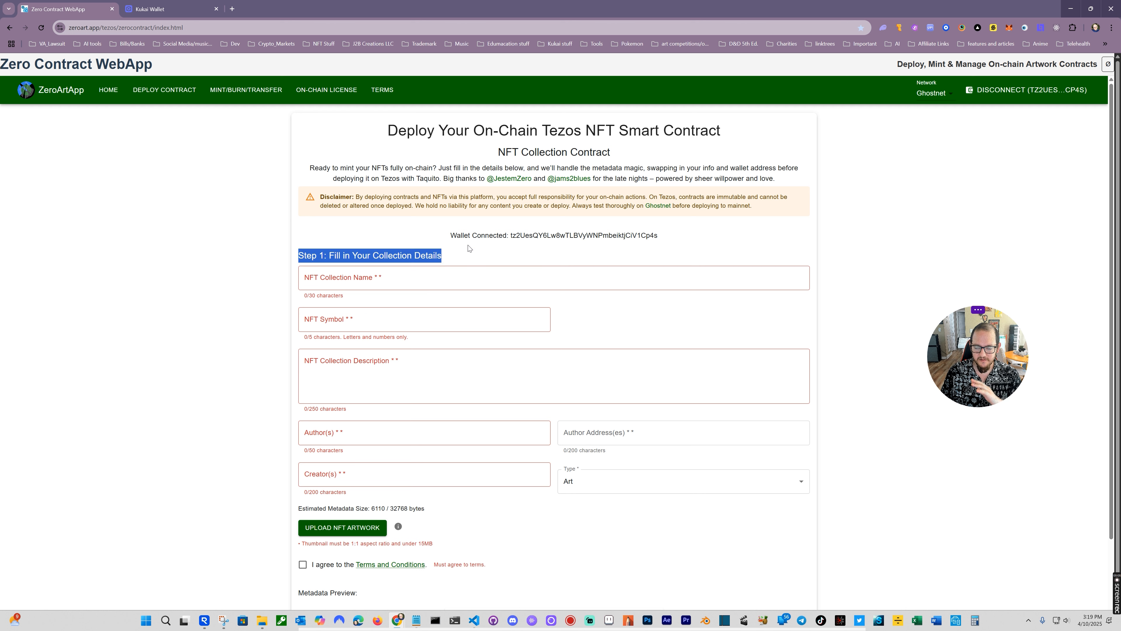
left_click(497, 243)
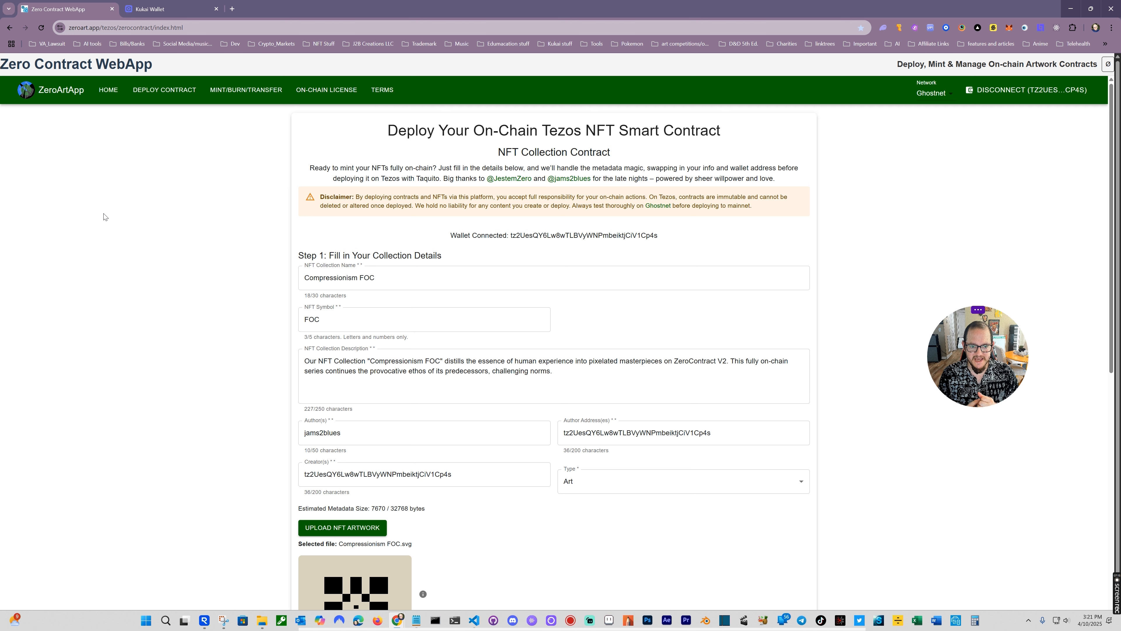
Step: Review the collection name, symbol, description and author entries of the Compressionism FOC collection
left_click(394, 280)
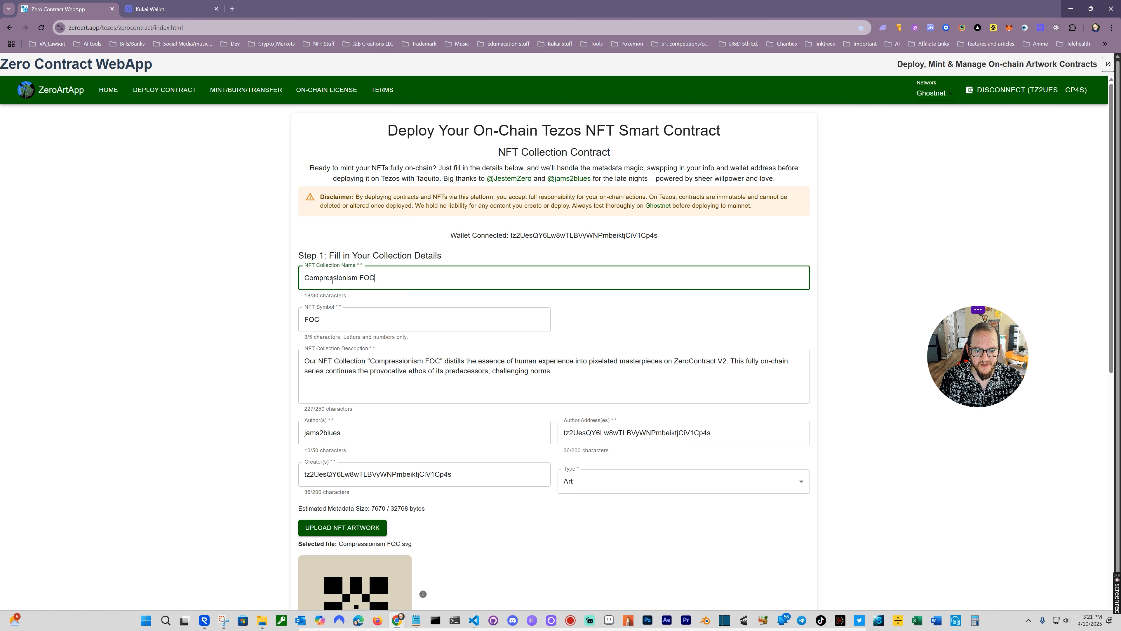
key("ctrl+a")
scroll(461, 302, "down", 2)
key("Tab")
scroll(472, 241, "down", 3)
left_click_drag(577, 151, 179, 142)
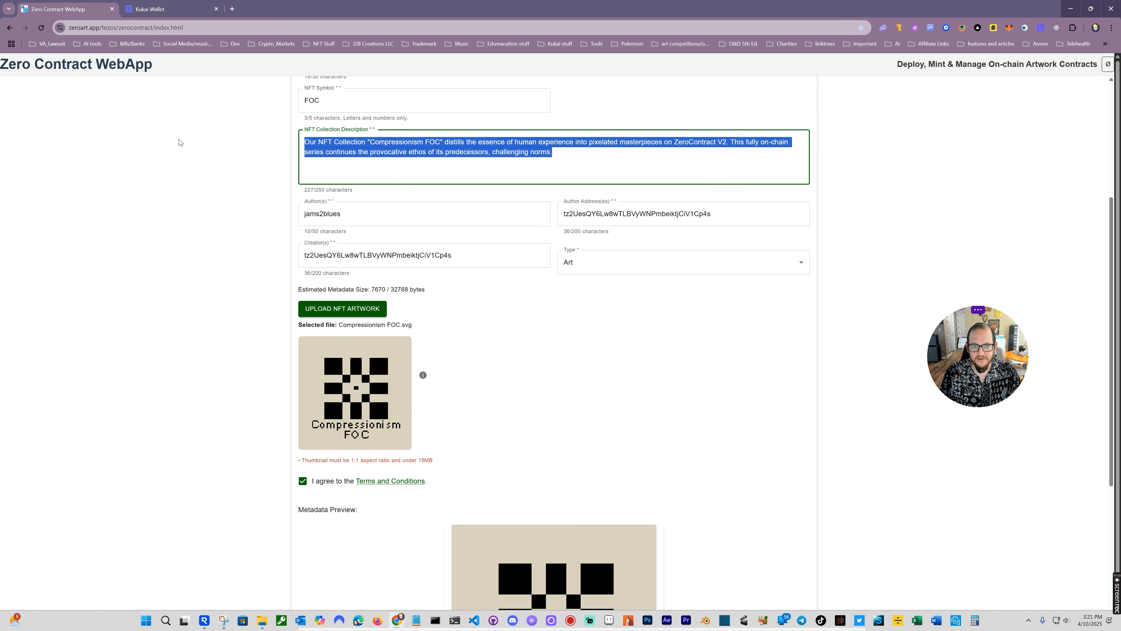
left_click_drag(398, 216, 273, 215)
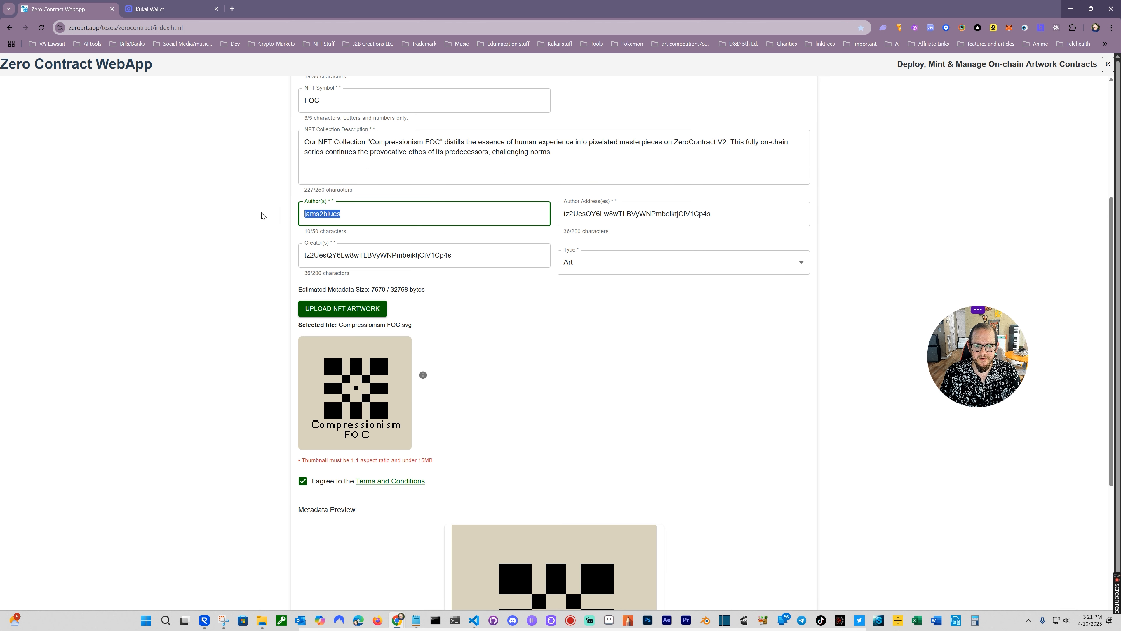
left_click(406, 212)
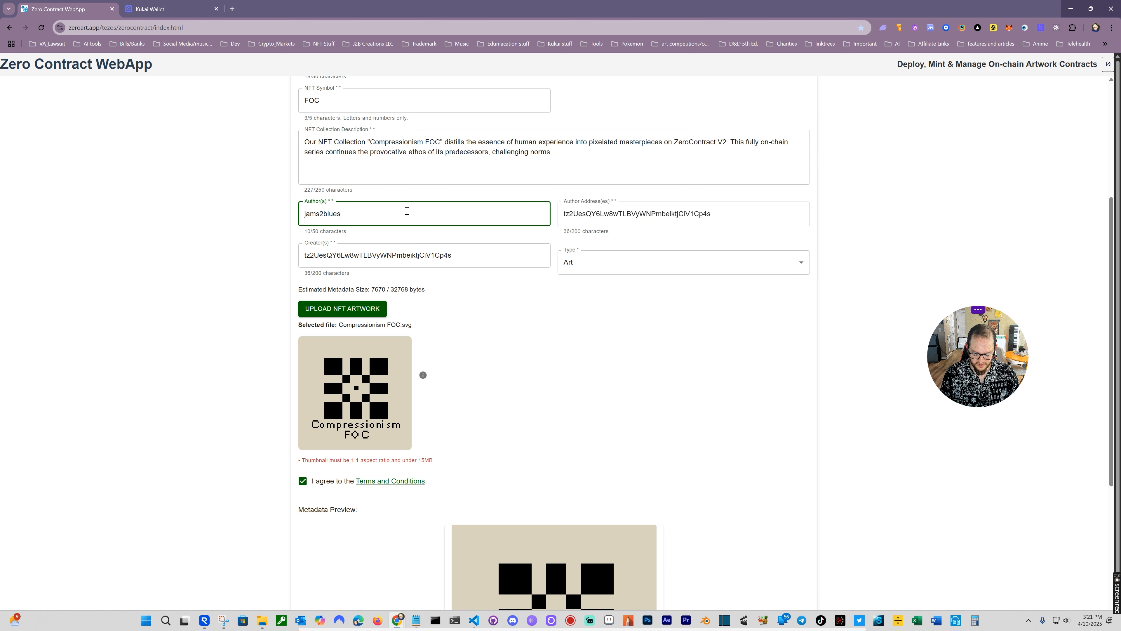
type(", ")
type("j")
type("estemzer")
key("BackSpace")
key("BackSpace")
key("BackSpace")
key("BackSpace")
key("BackSpace")
key("BackSpace")
key("BackSpace")
key("BackSpace")
key("BackSpace")
key("BackSpace")
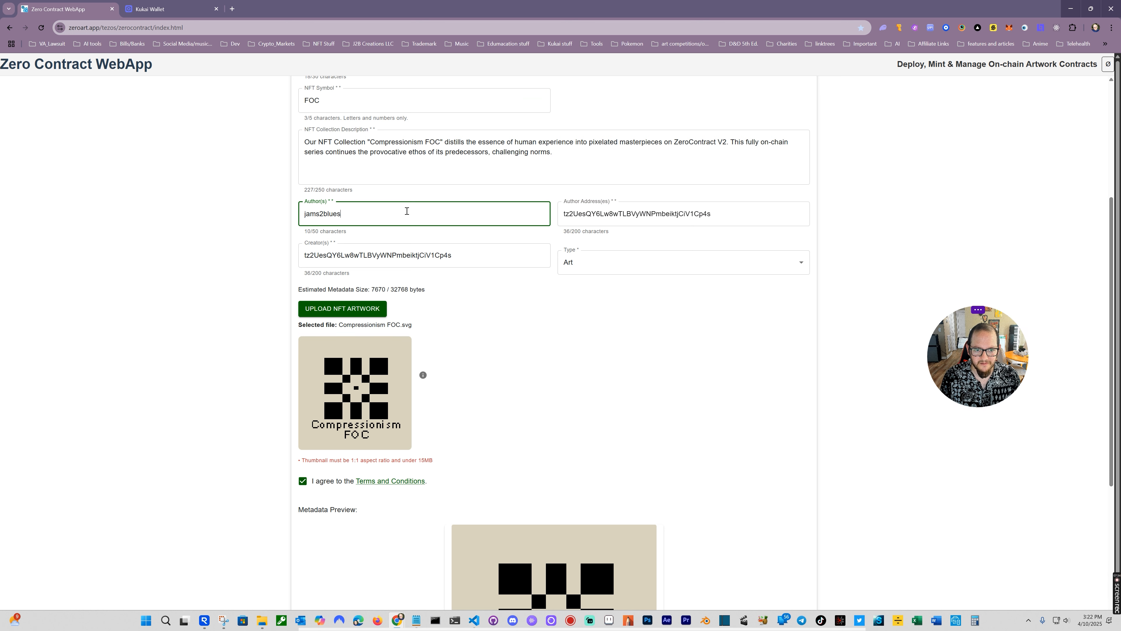
Step: Examine the wallet addresses entered as the collection's author address and creator
double_click(734, 215)
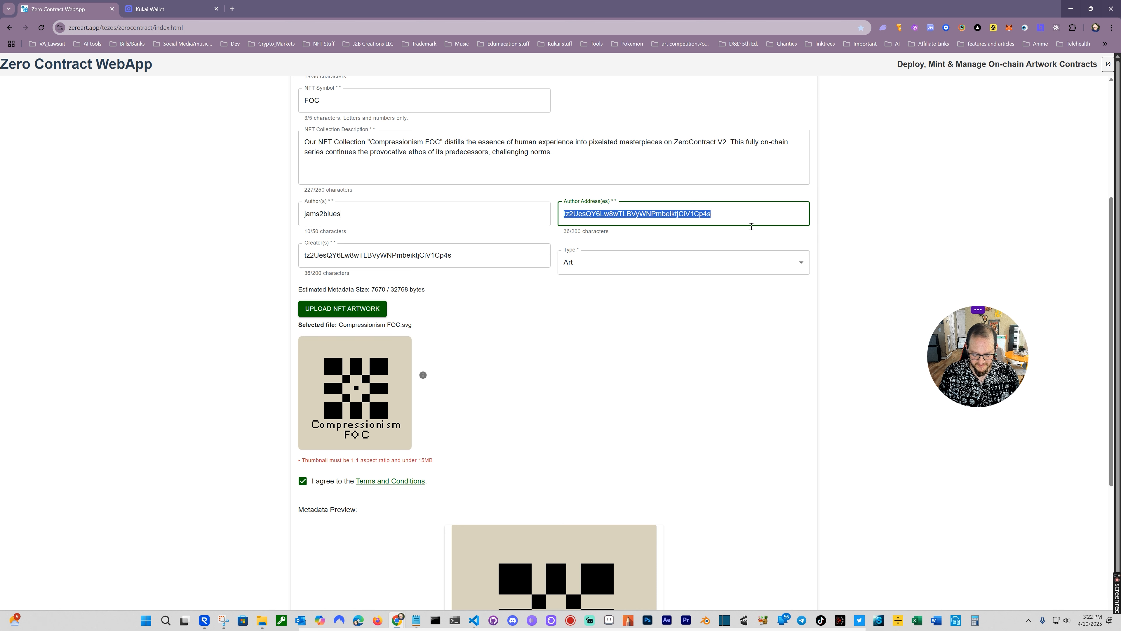
left_click(168, 9)
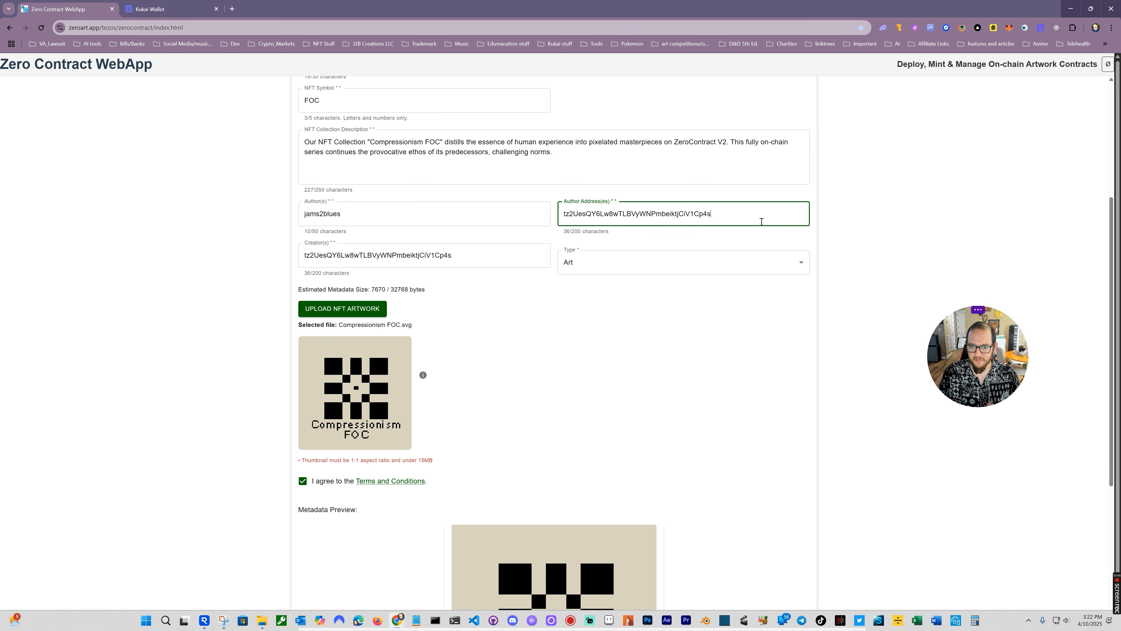
left_click(488, 251)
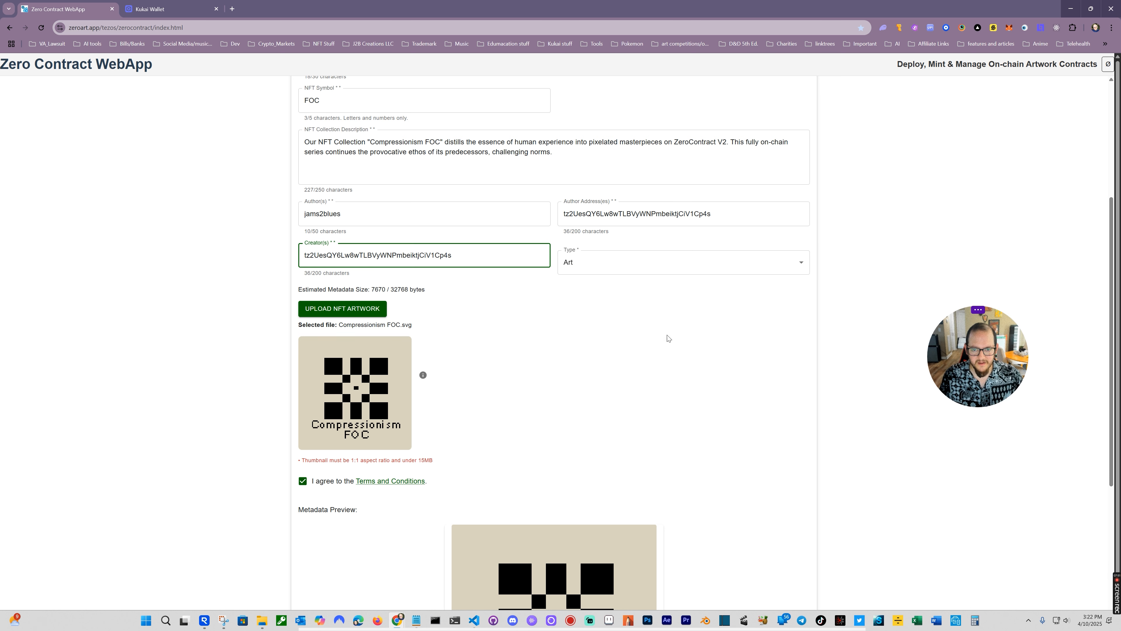
scroll(658, 328, "up", 1)
scroll(653, 333, "down", 3)
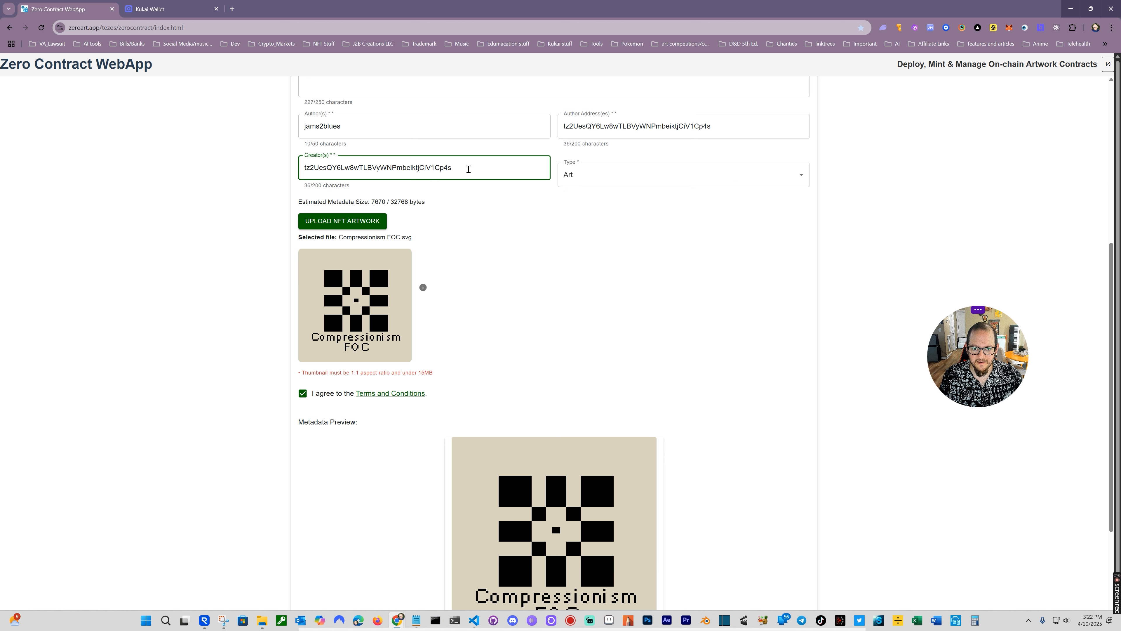
left_click_drag(455, 166, 260, 171)
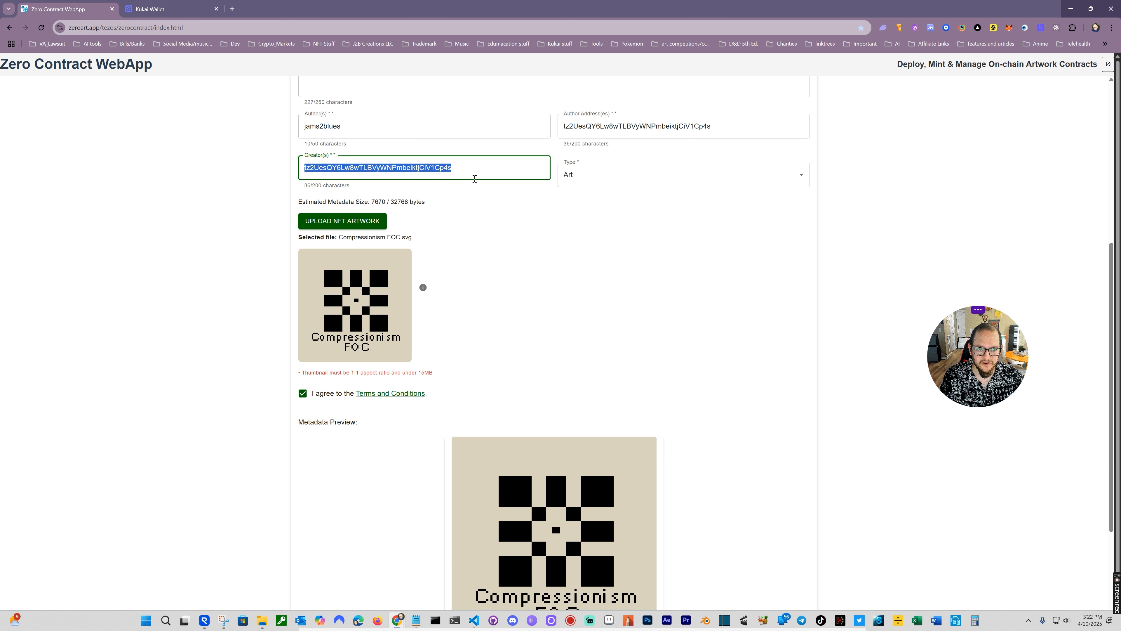
left_click(511, 172)
type(", ")
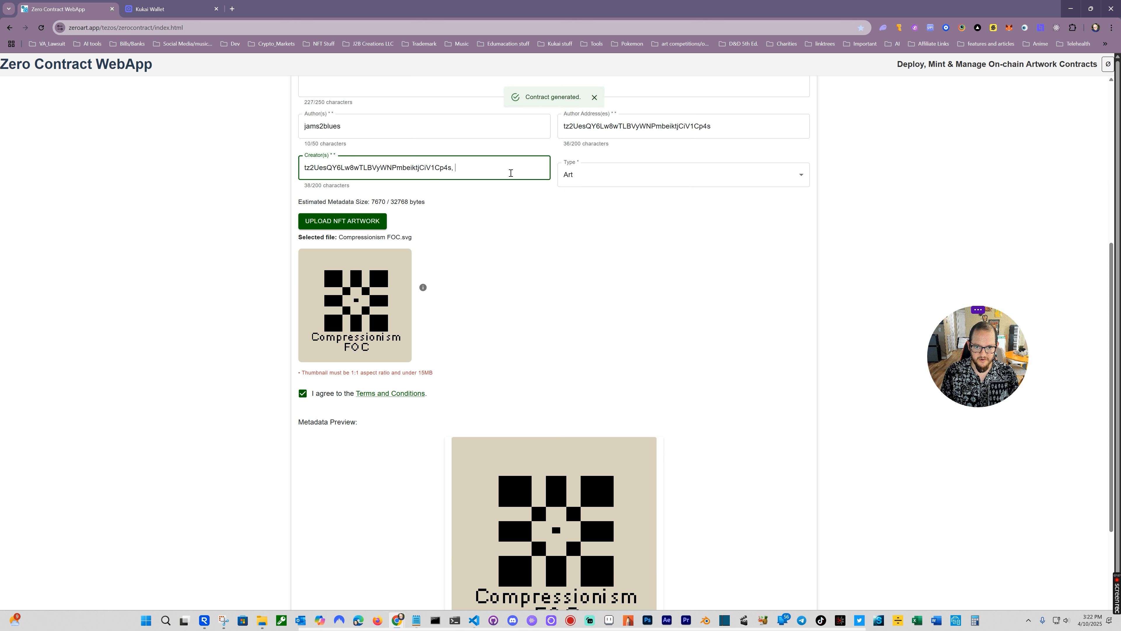
type("s")
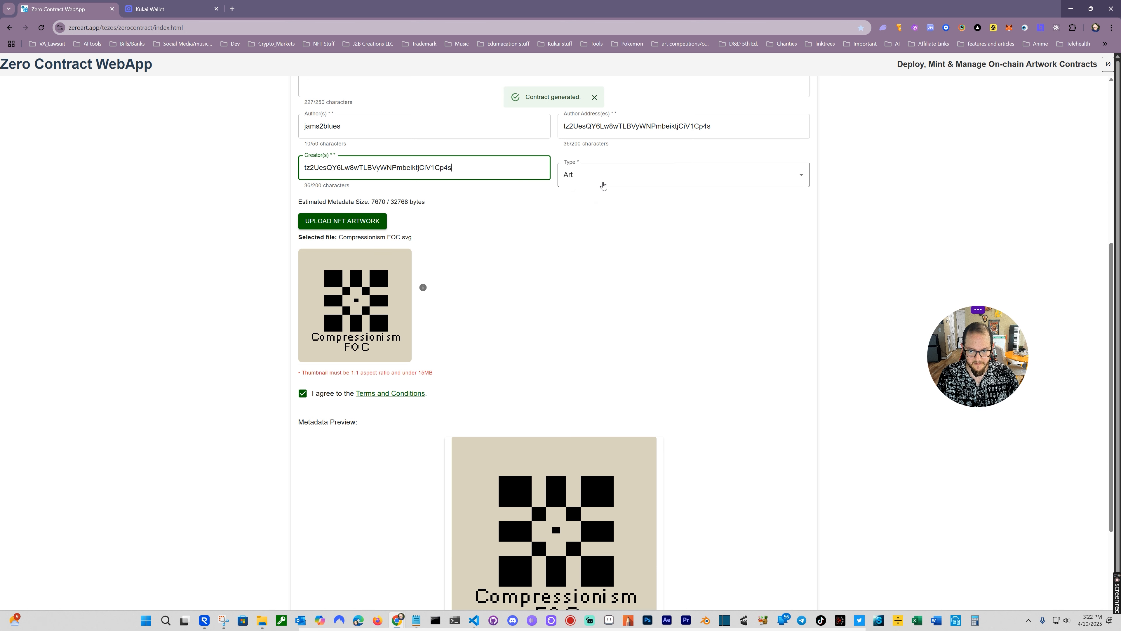
Step: Set the collection type to Art
left_click(603, 179)
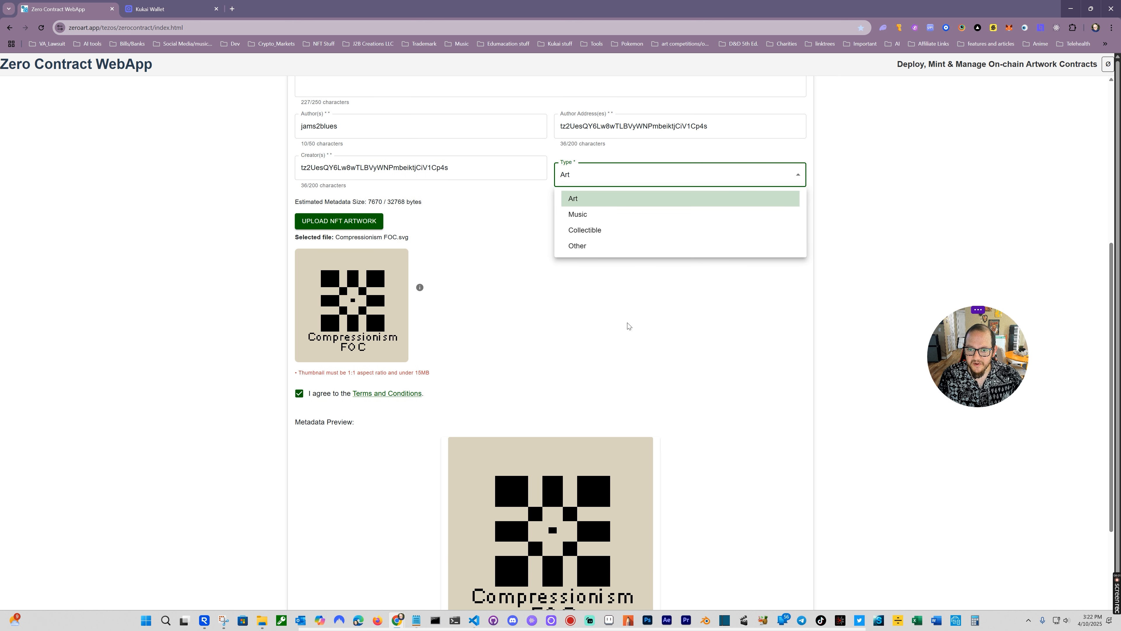
left_click(604, 203)
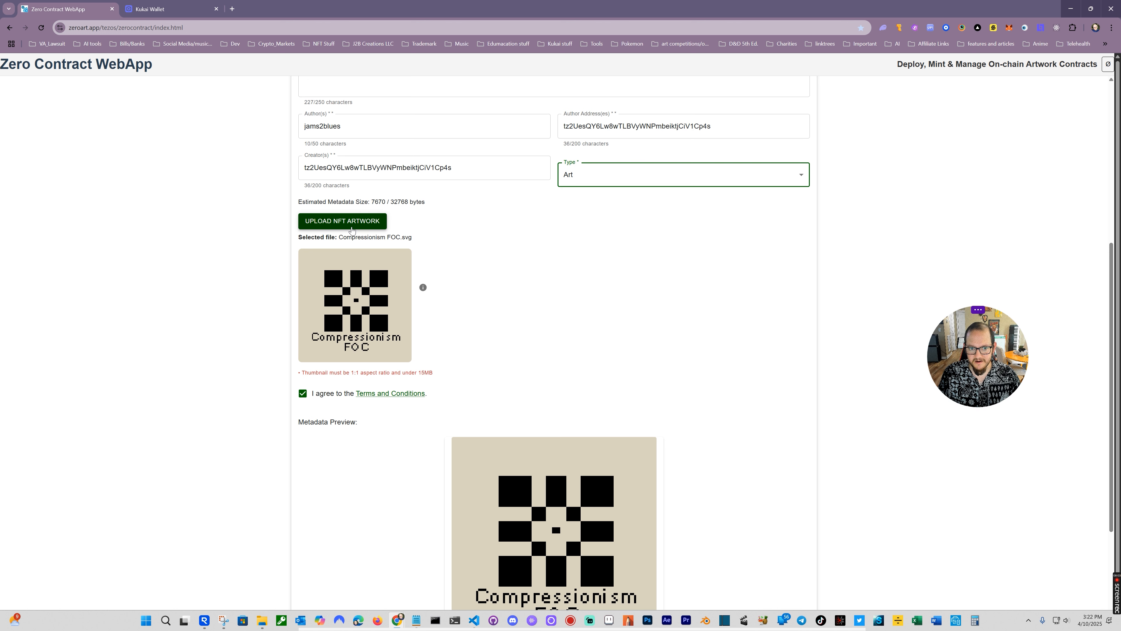
Step: Check the collection's estimated metadata size against the maximum number of bytes allowed
left_click(323, 209)
triple_click(323, 210)
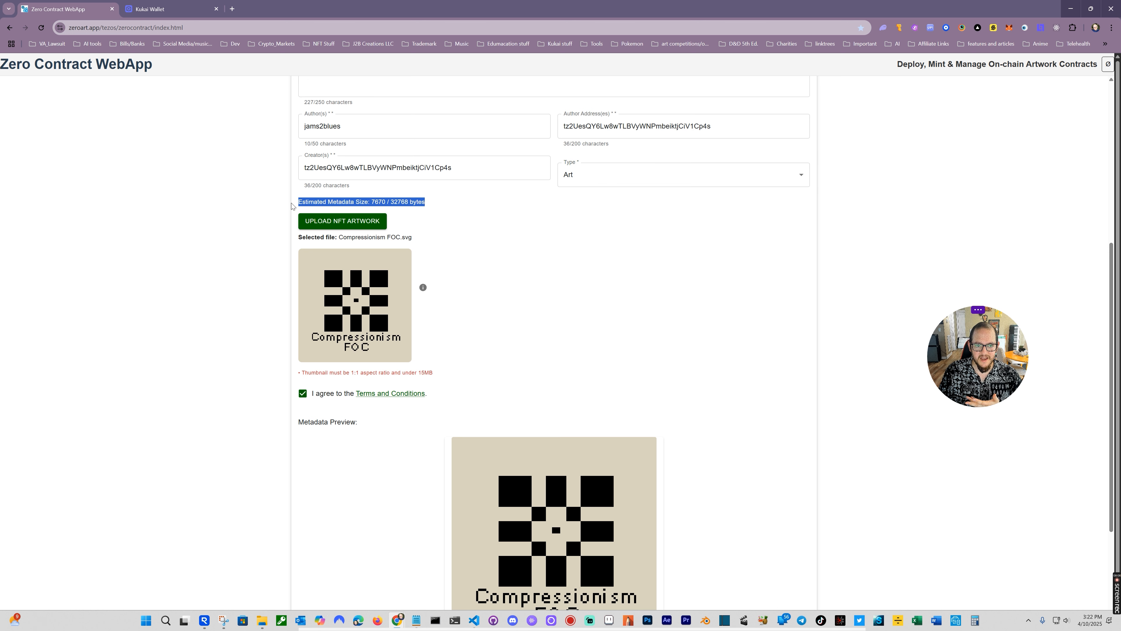
left_click(490, 169)
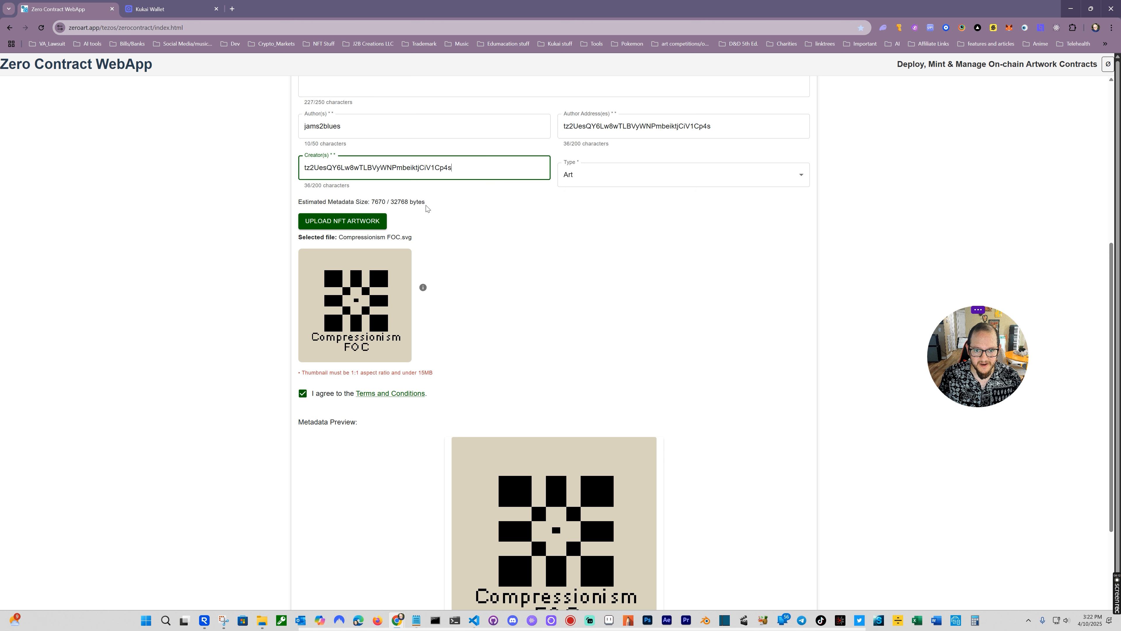
left_click_drag(427, 204, 393, 205)
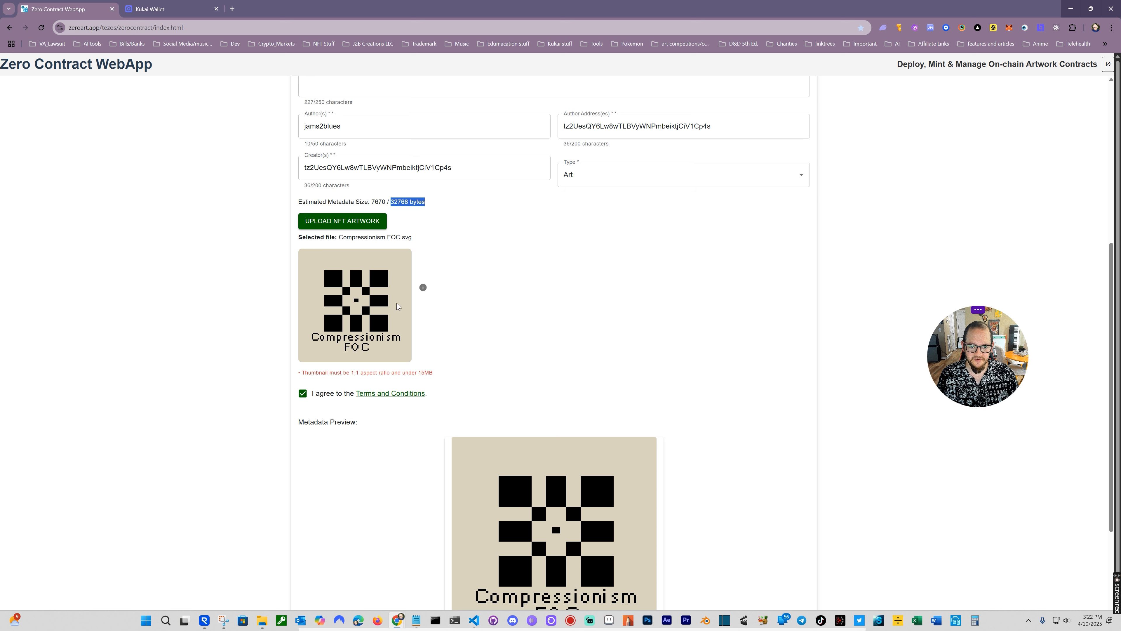
left_click(528, 303)
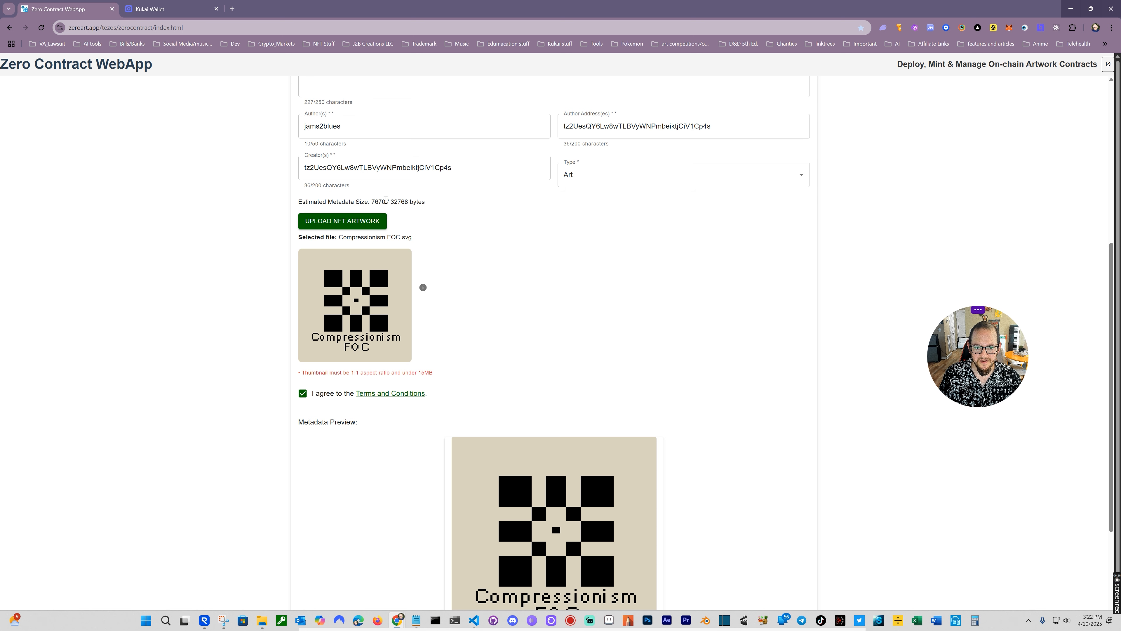
Step: Examine the estimated metadata size and the text of the collection description
left_click_drag(385, 200, 369, 201)
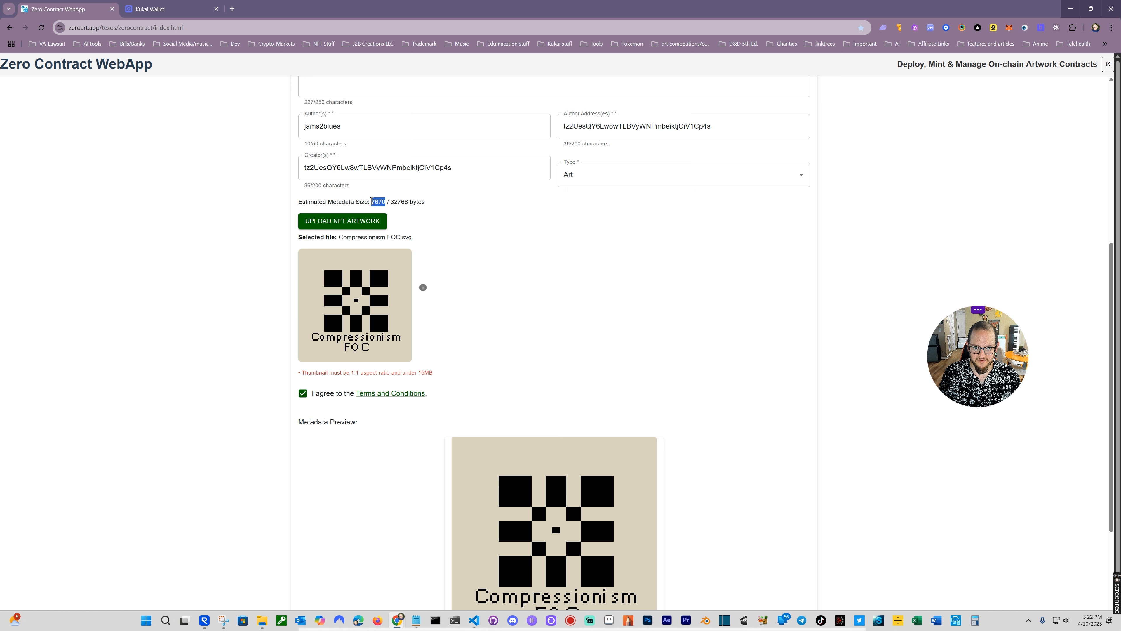
scroll(450, 199, "up", 4)
left_click_drag(573, 238, 612, 234)
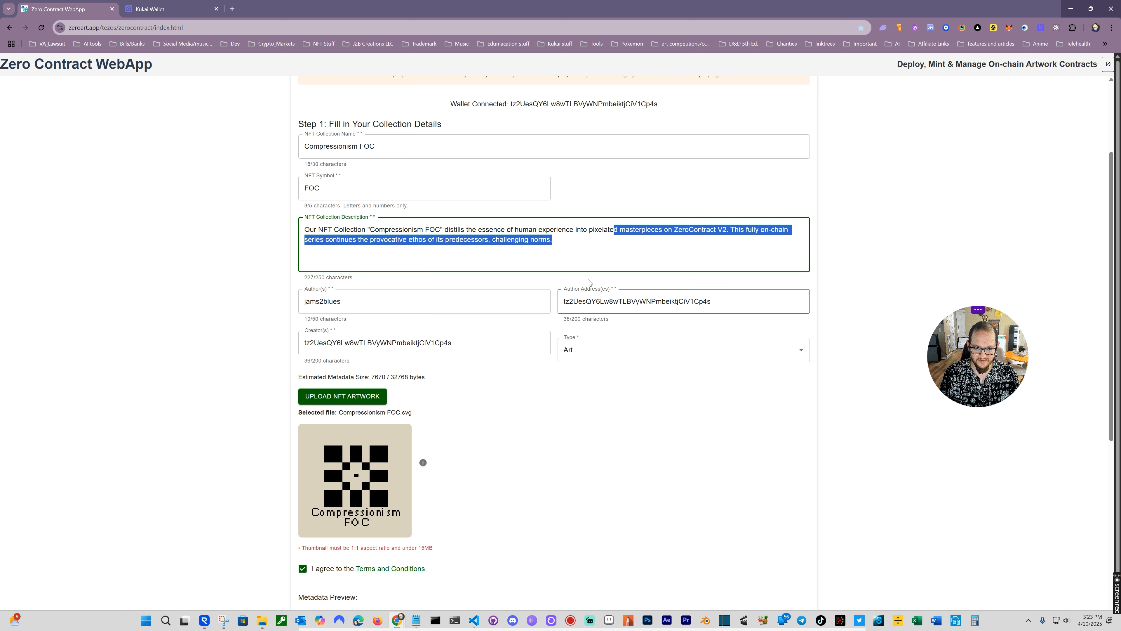
Step: Test how filler characters added to the creator entry affect the estimated metadata size, and remove them again
left_click(474, 346)
type("sdlkfjlskdjflkjsdflkjsdlfkjsdflkjsdlfkj")
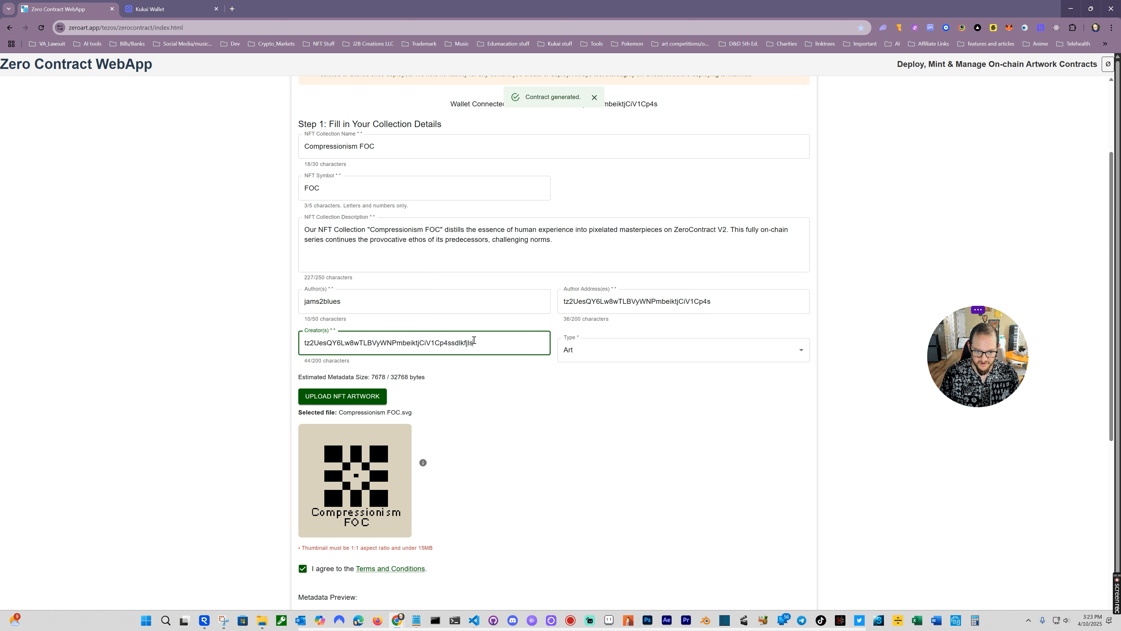
key("BackSpace")
key("BackSpace")
key("BackSpace")
key("BackSpace")
key("BackSpace")
key("BackSpace")
key("BackSpace")
key("BackSpace")
key("BackSpace")
key("BackSpace")
key("BackSpace")
key("BackSpace")
key("BackSpace")
key("BackSpace")
key("BackSpace")
key("BackSpace")
key("BackSpace")
key("BackSpace")
key("BackSpace")
key("BackSpace")
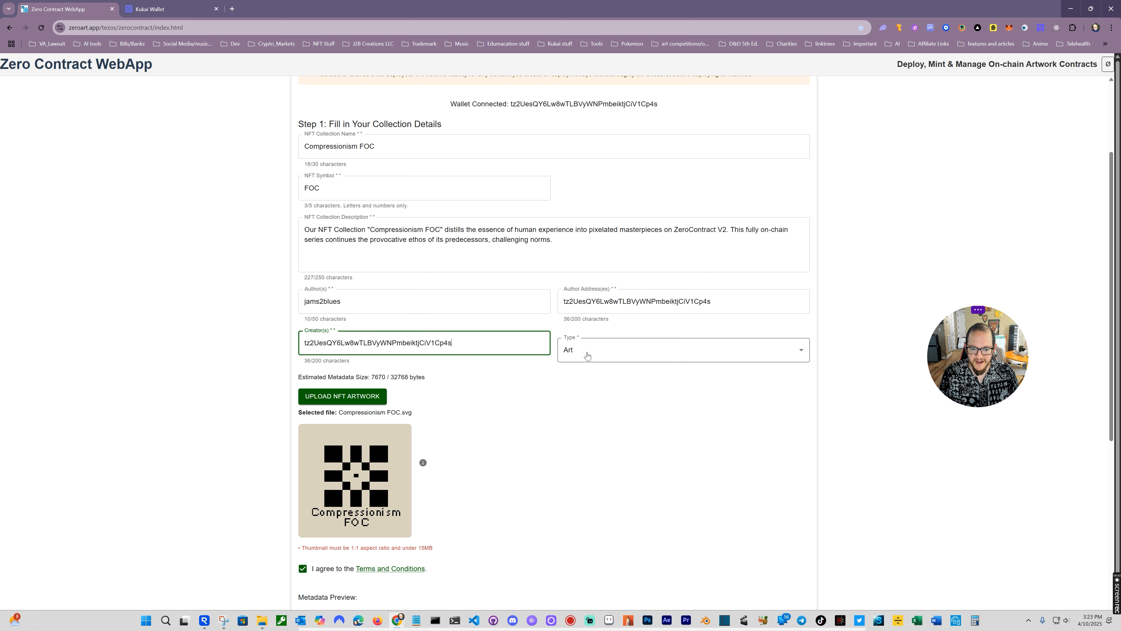
left_click_drag(442, 378, 292, 379)
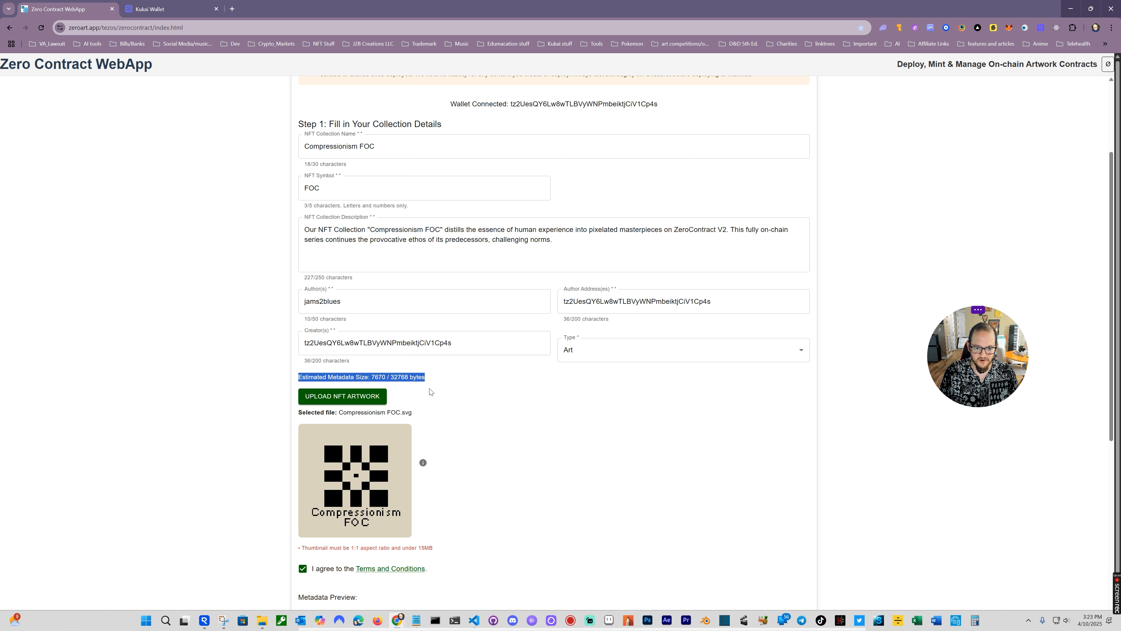
Step: Review the collection's metadata preview, the deployment disclaimer and the introductory text before deploying
scroll(438, 393, "down", 5)
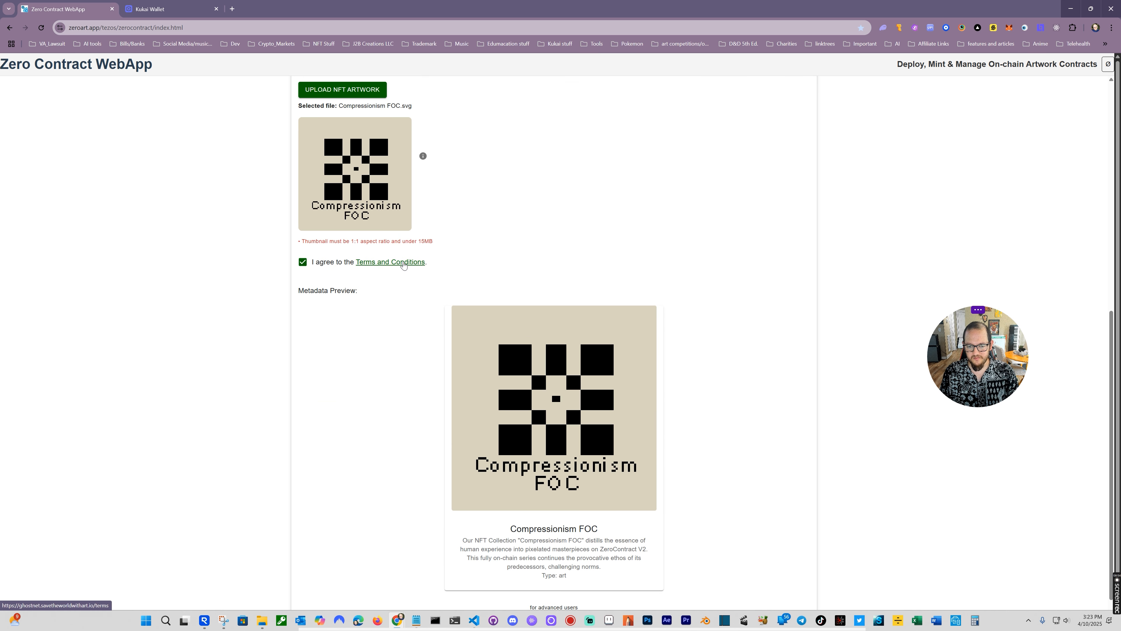
scroll(438, 263, "up", 7)
left_click_drag(326, 198, 776, 220)
left_click(778, 221)
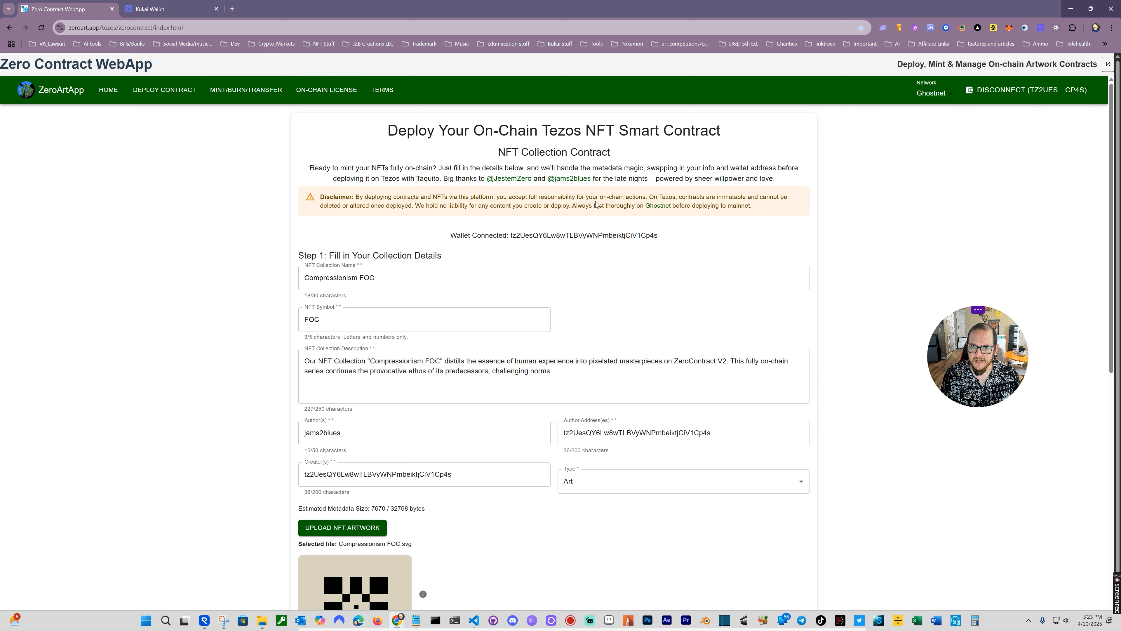
left_click_drag(311, 166, 768, 179)
left_click_drag(768, 179, 788, 181)
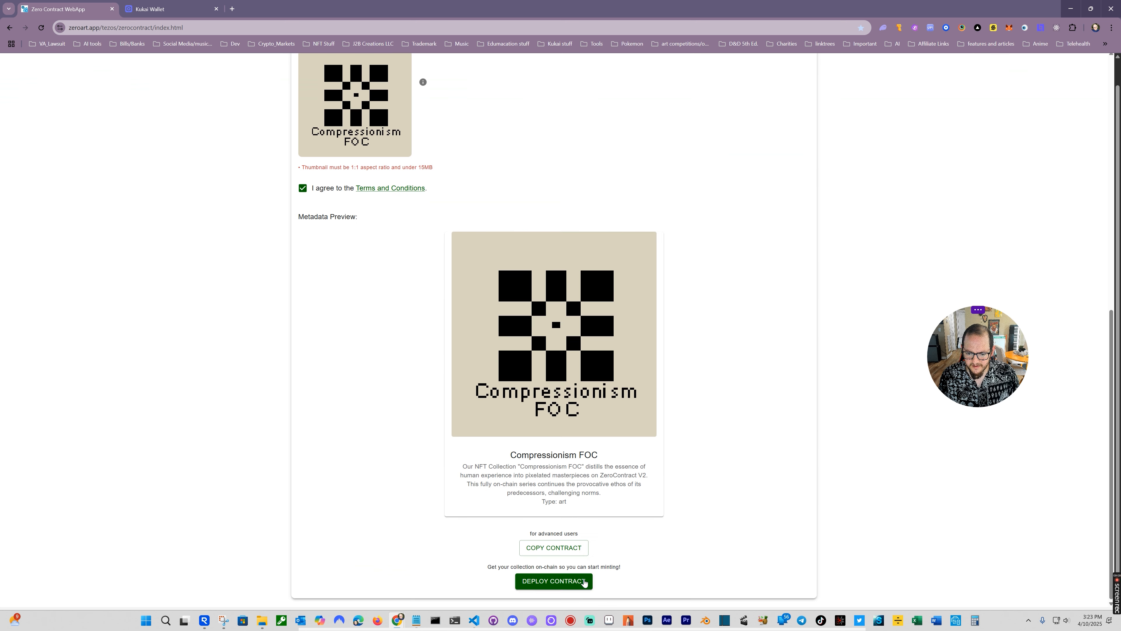
Step: Start deploying the Compressionism FOC contract, check the Kukai wallet's balance, and confirm the deployment in Zero Contract
left_click(584, 582)
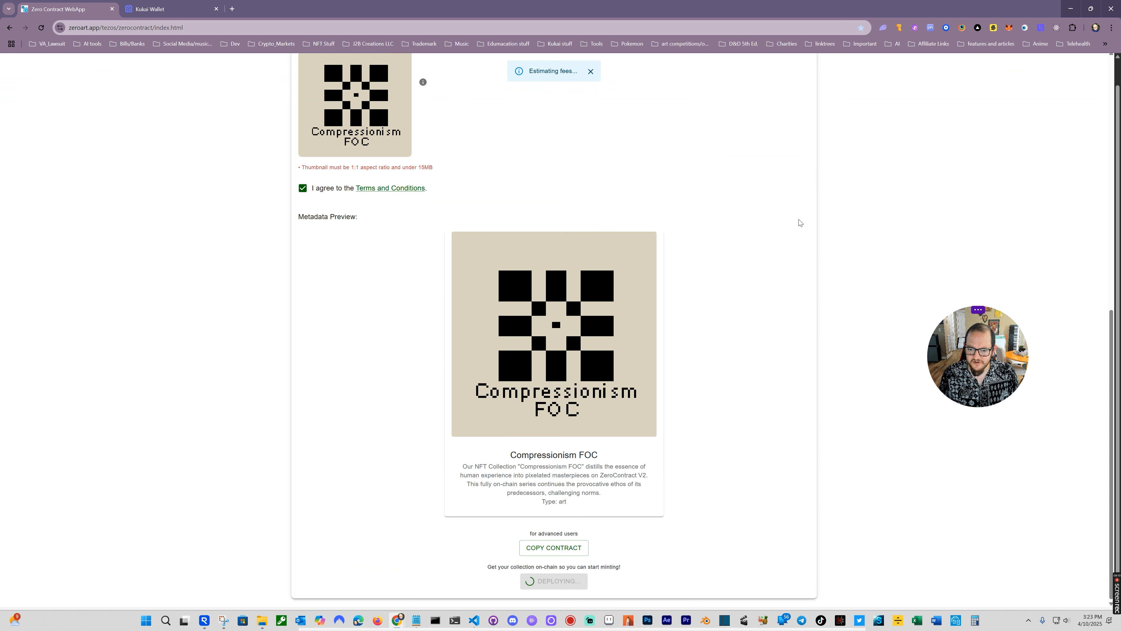
scroll(723, 234, "up", 6)
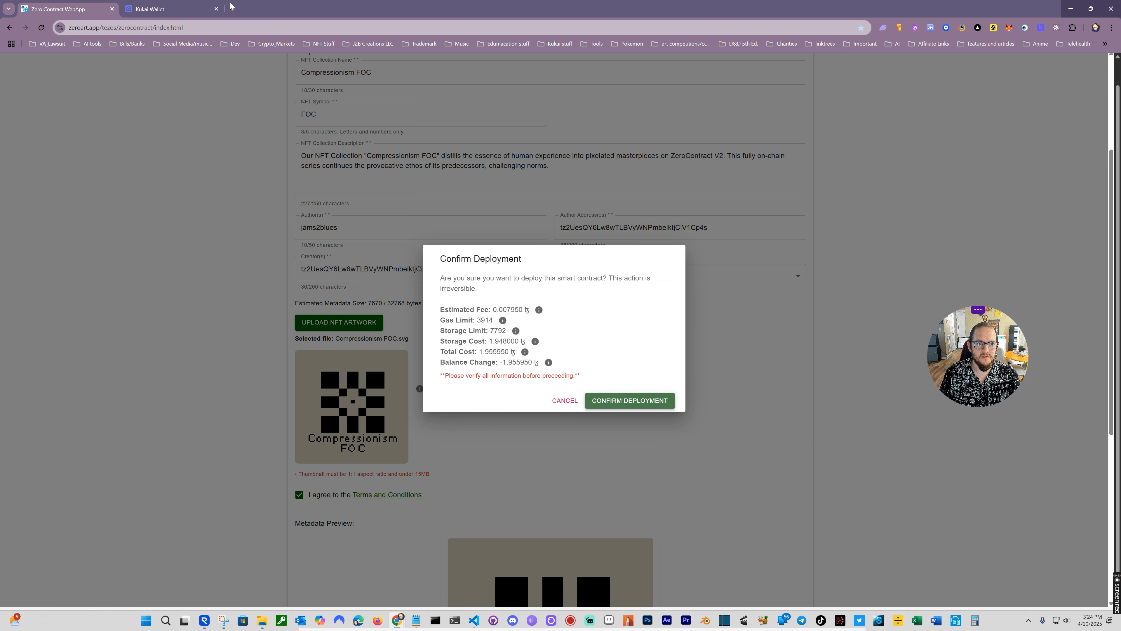
left_click(177, 9)
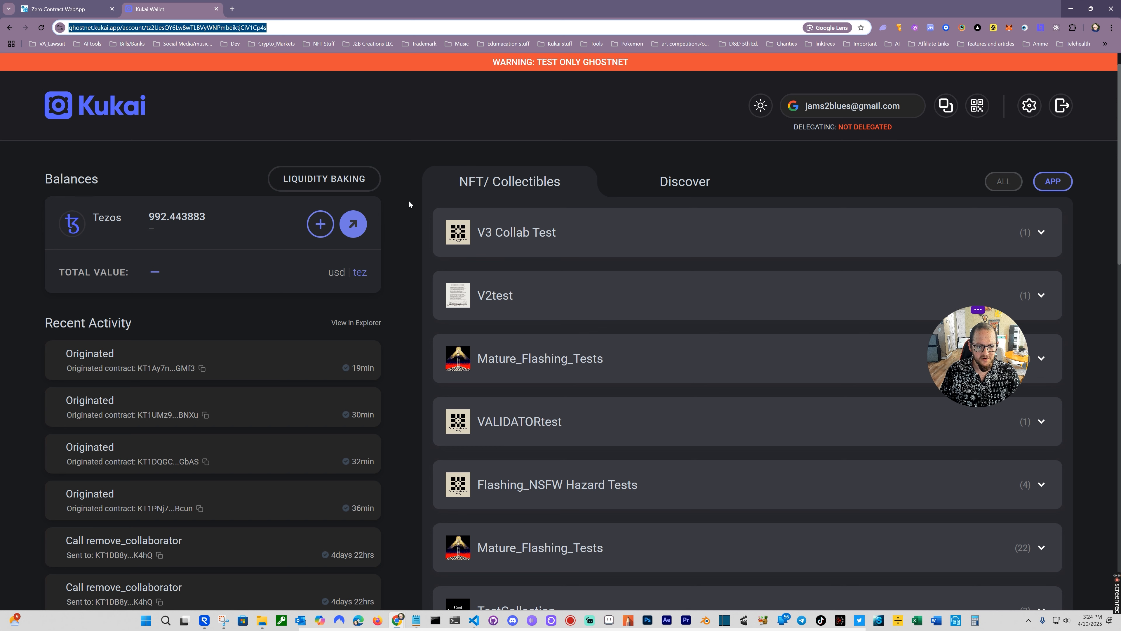
left_click(70, 10)
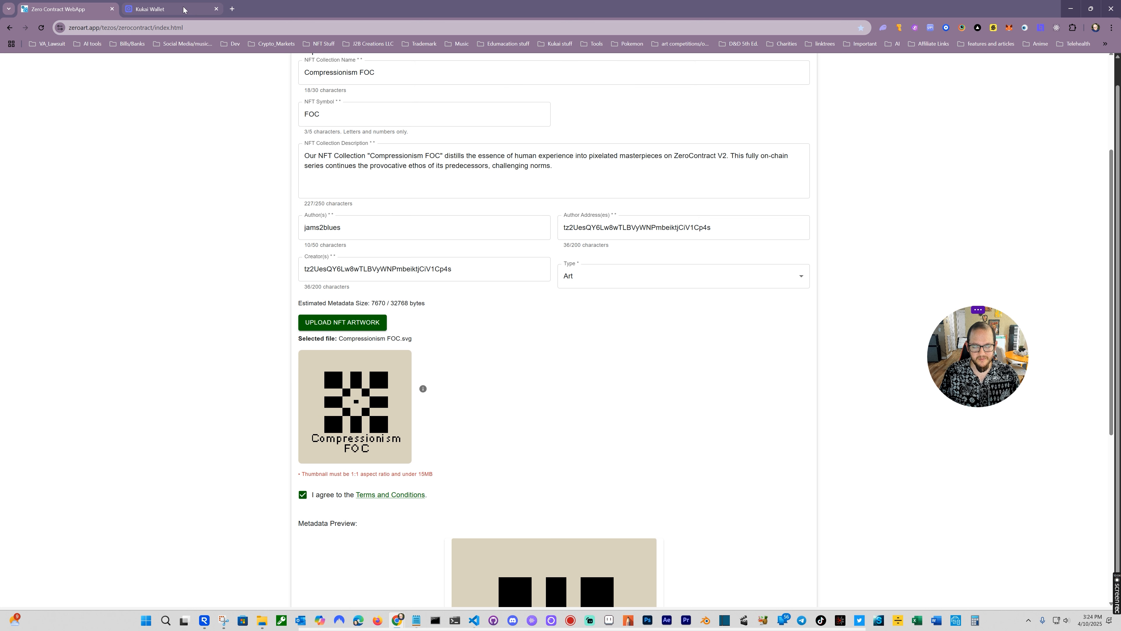
Step: Switch to the Kukai wallet, check the balance change, and sign the contract origination
left_click(184, 10)
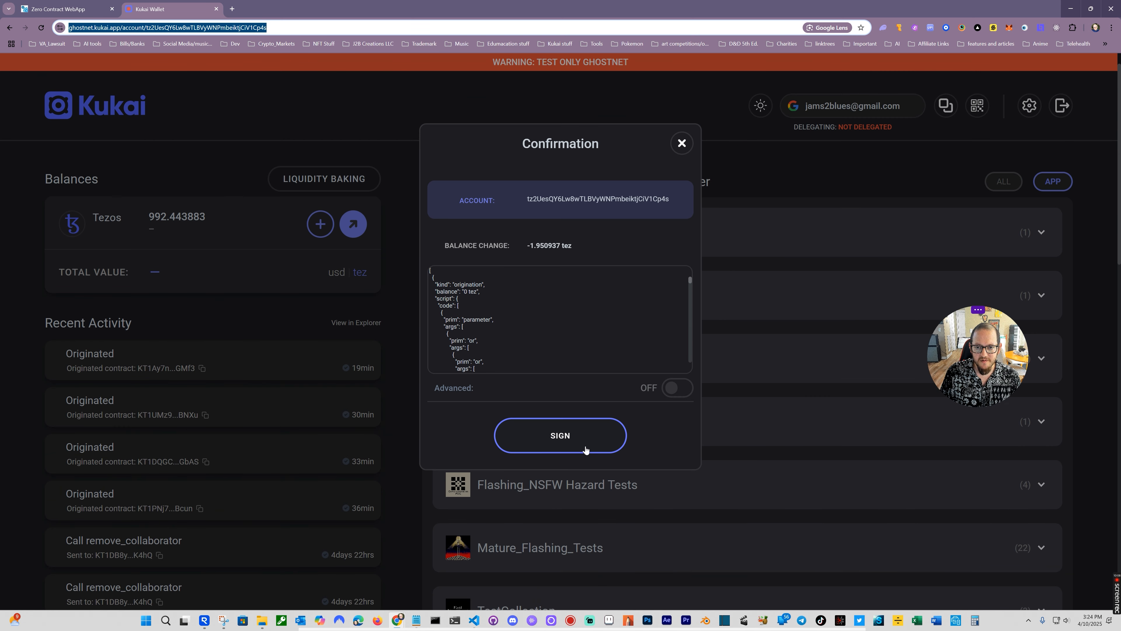
left_click_drag(570, 247, 526, 251)
left_click(584, 442)
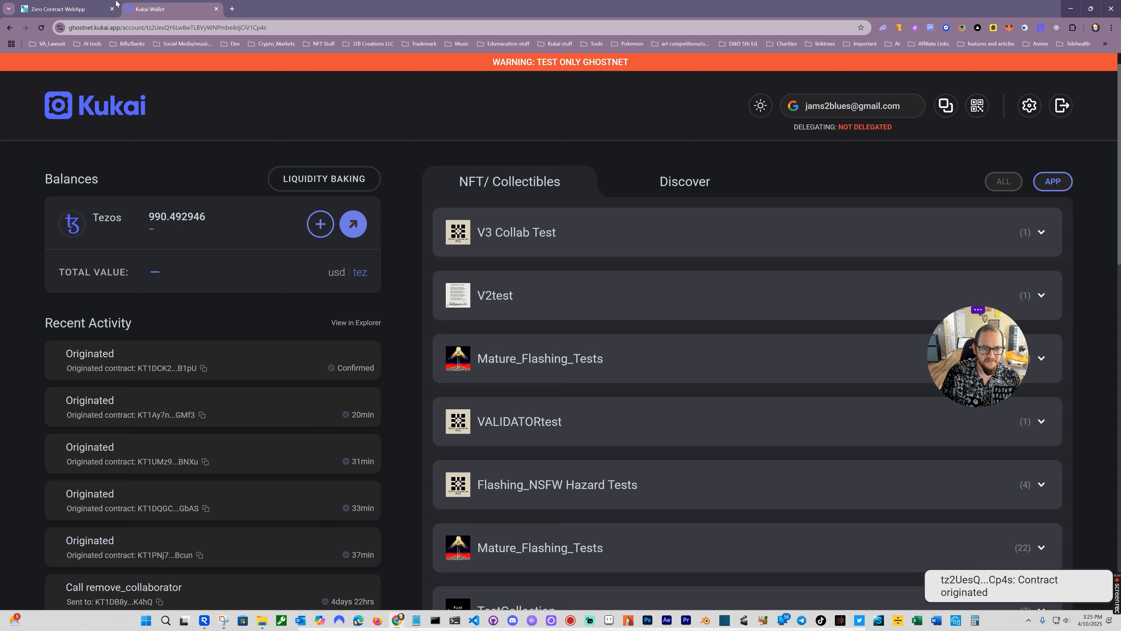
Step: Return to Zero Contract, try to copy the contract code, and select the deployed contract's address for copying
left_click(97, 10)
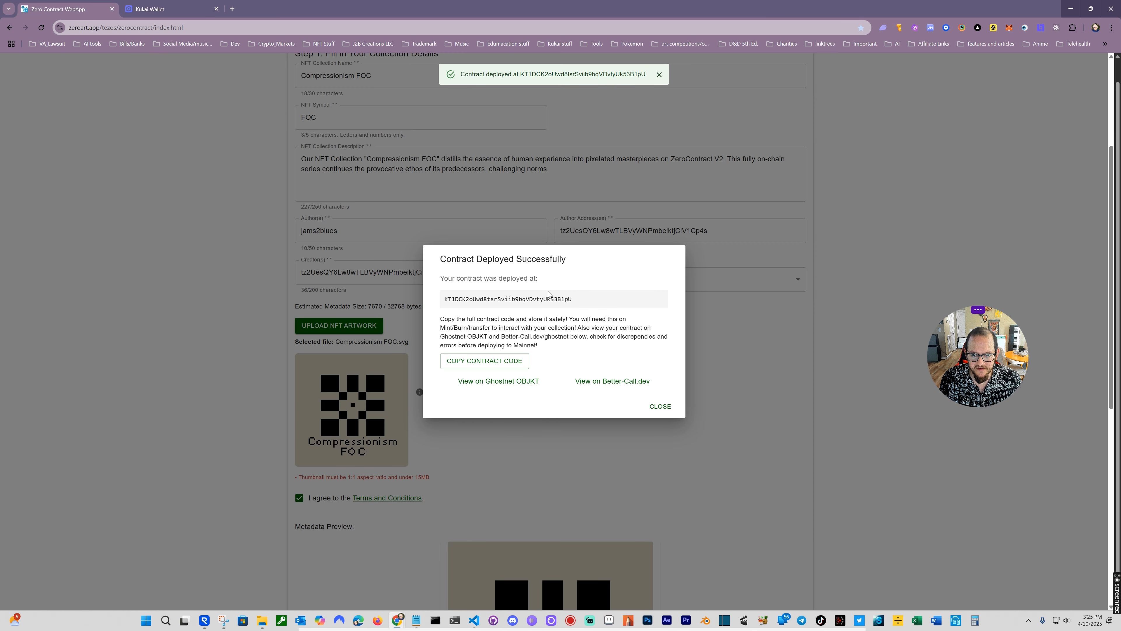
left_click(495, 361)
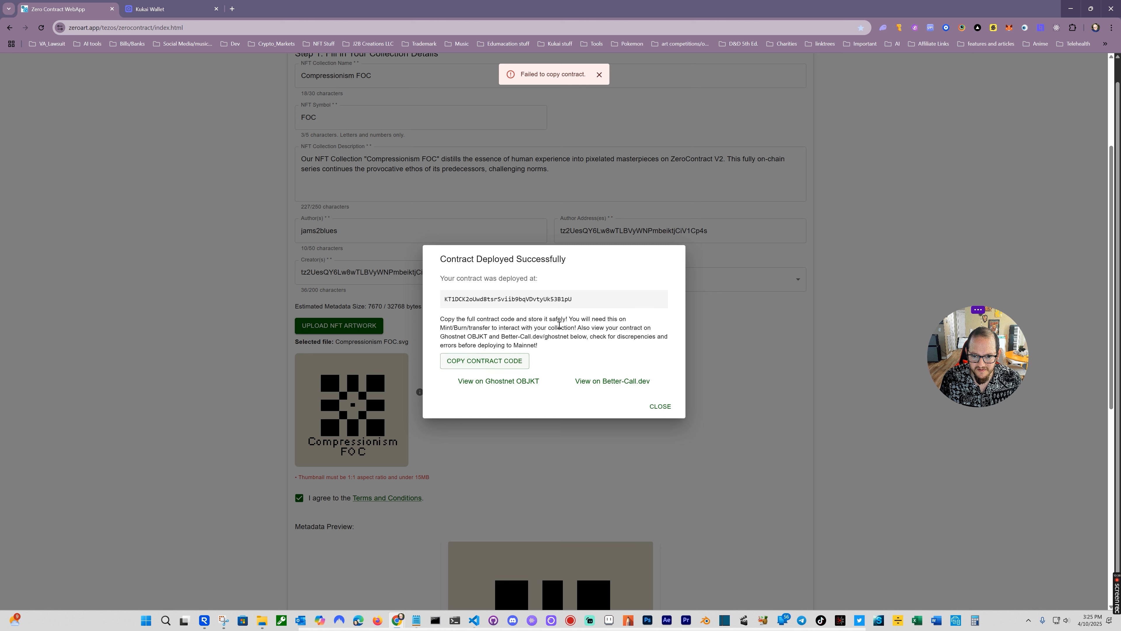
double_click(522, 302)
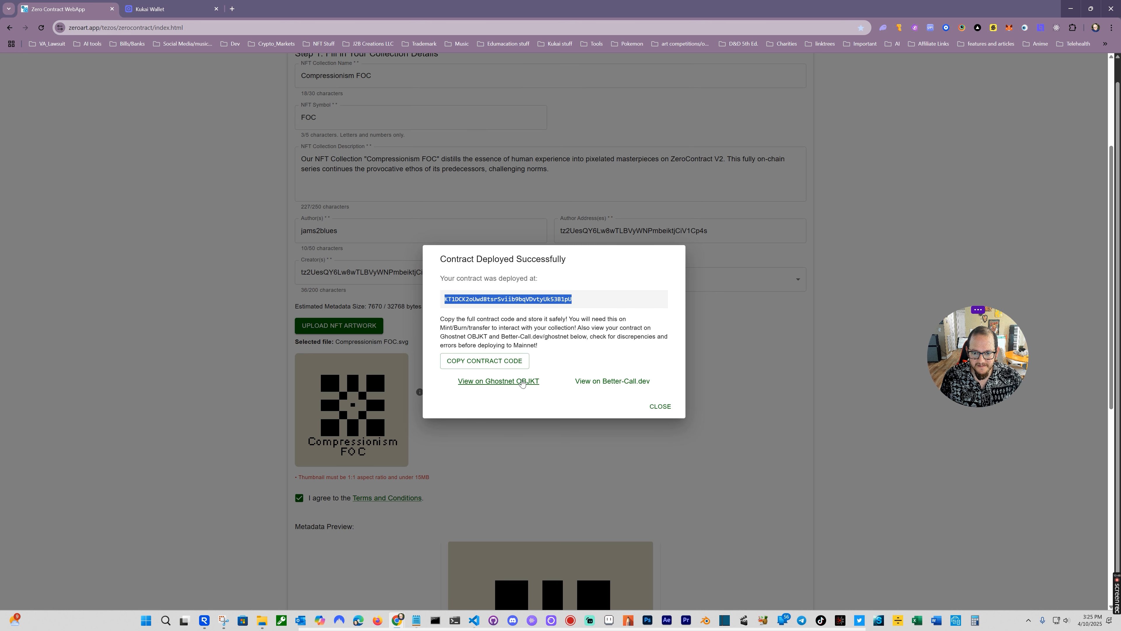
Step: Open the deployed contract on Better-Call.dev and Ghostnet OBJKT in separate browser tabs and inspect both pages
right_click(547, 386)
left_click(552, 391)
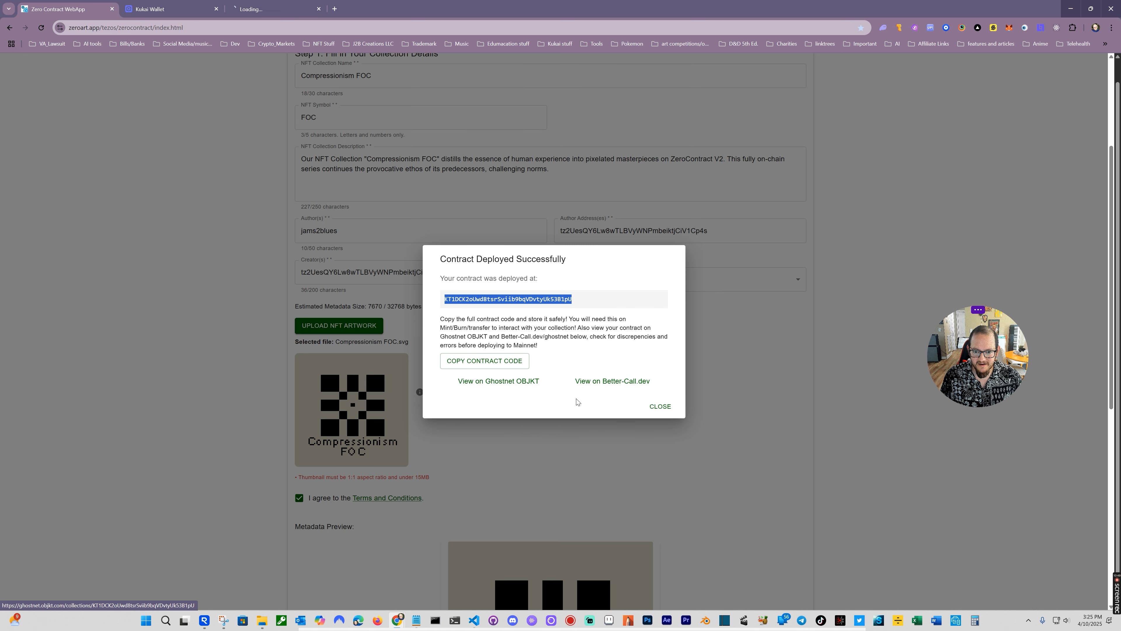
right_click(615, 380)
left_click(620, 386)
left_click(376, 7)
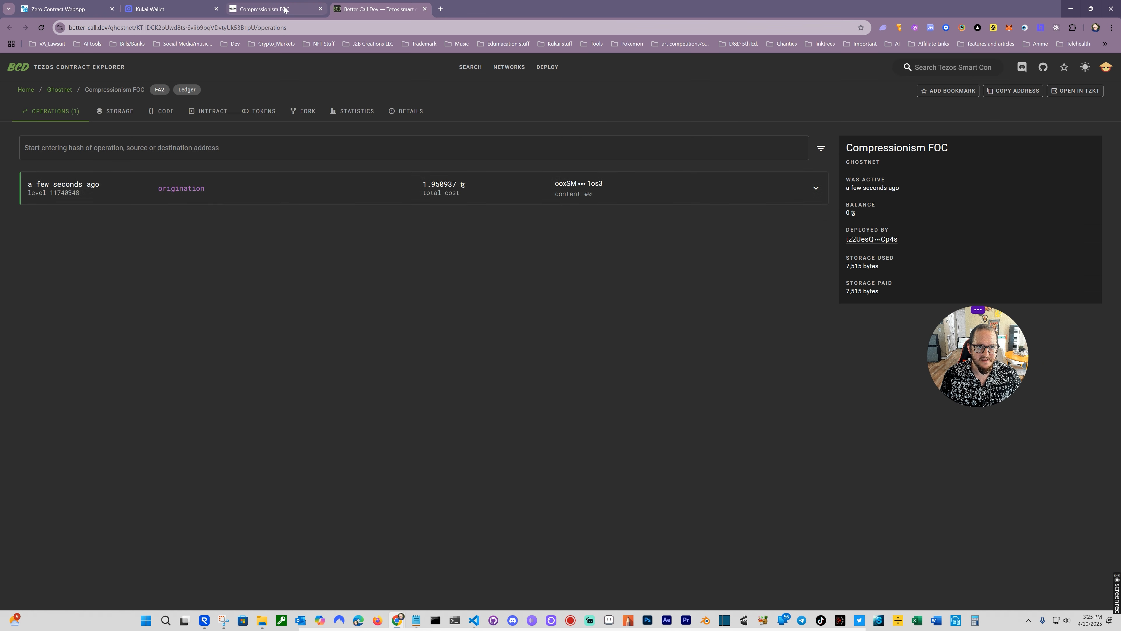
left_click(266, 6)
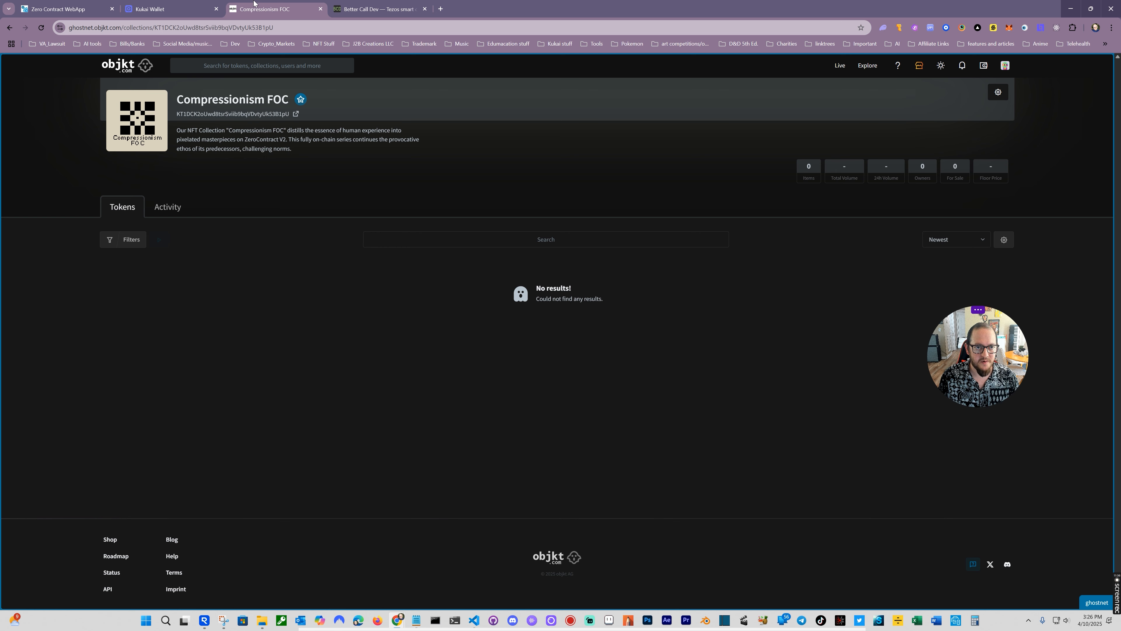
Step: Load the deployed contract by its address on Zero Contract's mint, burn and transfer page
key("ctrl+1")
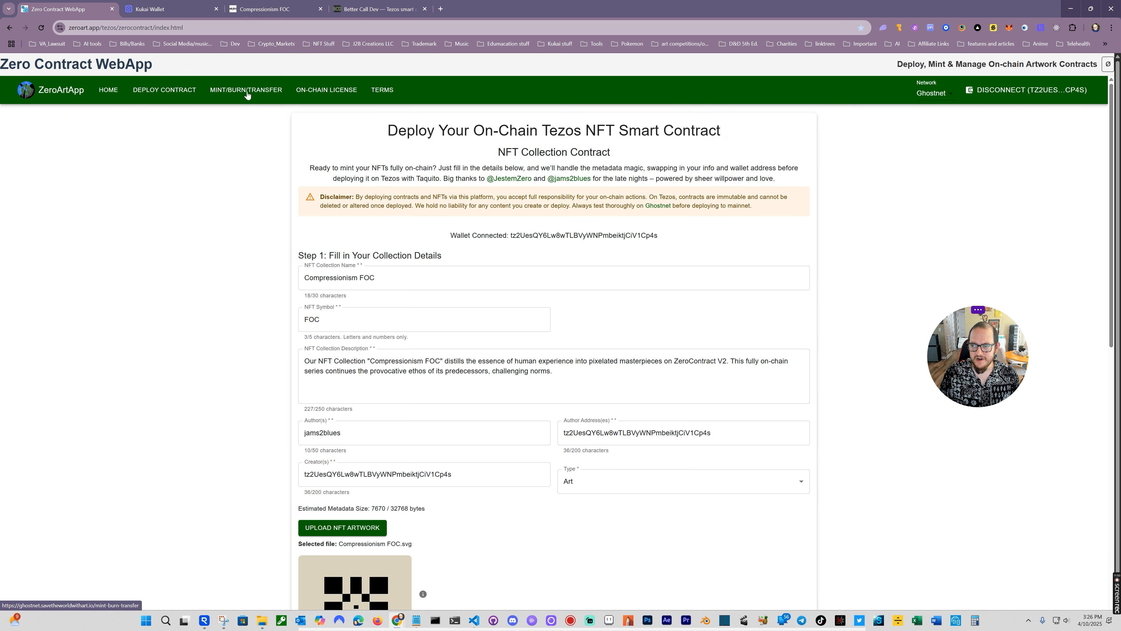
left_click(247, 91)
left_click(459, 202)
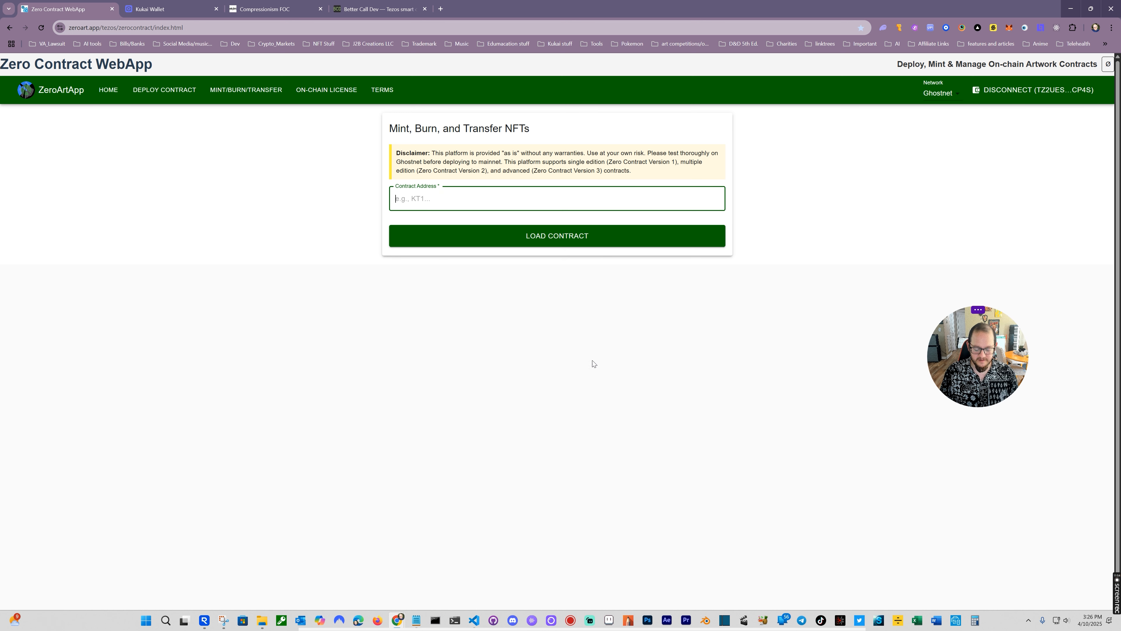
type("KT1DCK2oUwd8tsrSviib9bqVDvtyUk53B1pU")
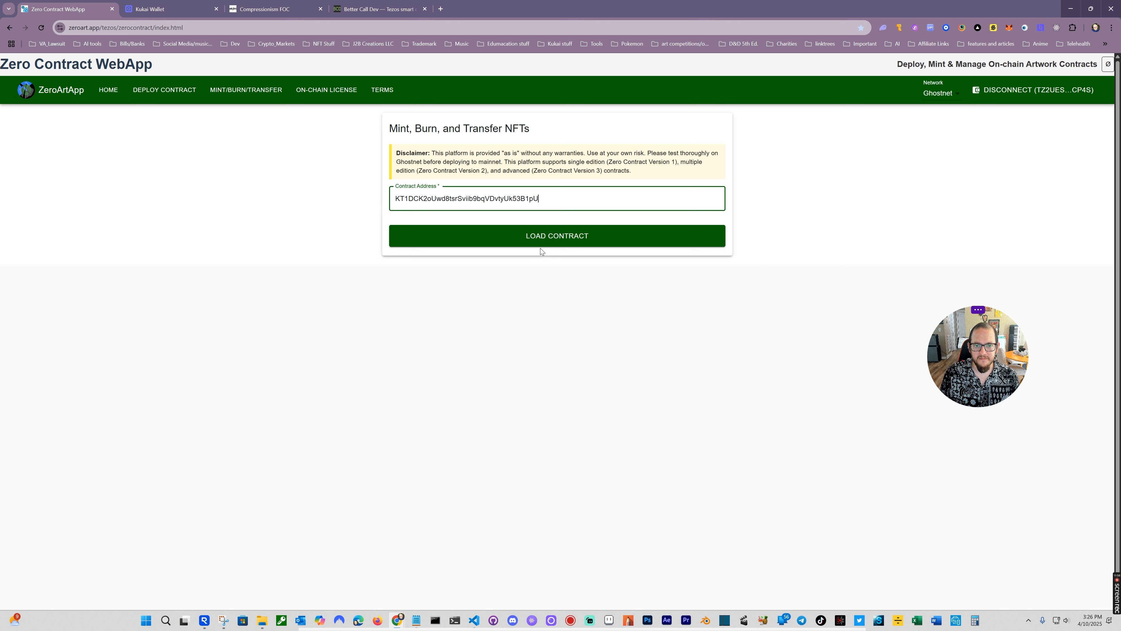
left_click(545, 237)
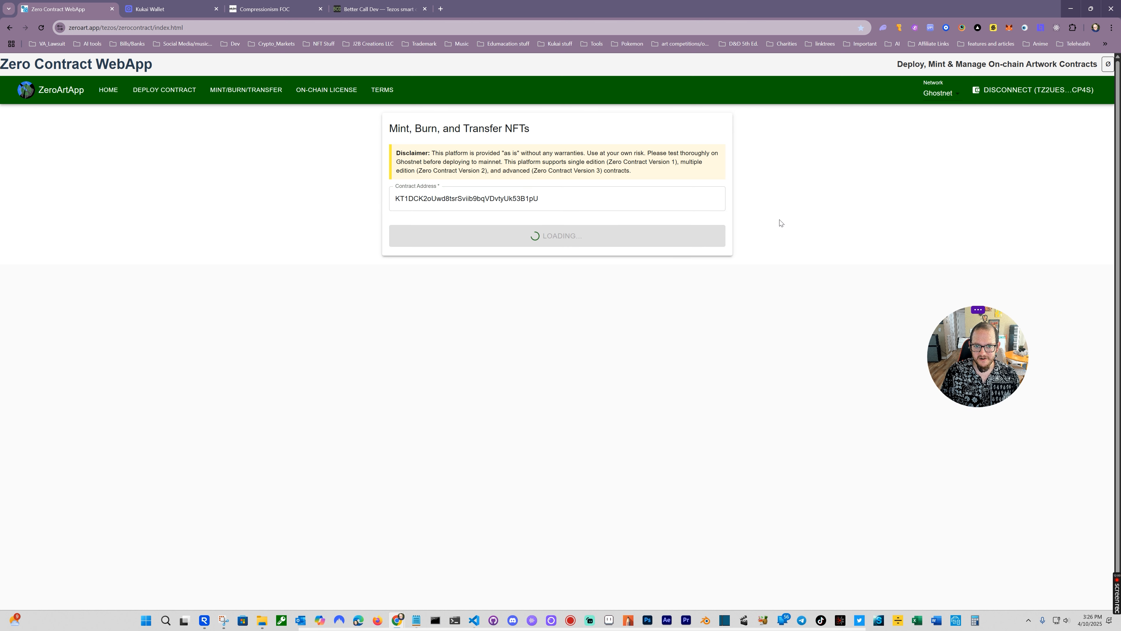
Step: Review the loaded Compressionism FOC contract's version and its available minting, transfer, collaborator and parent/child actions
left_click_drag(980, 364, 1040, 376)
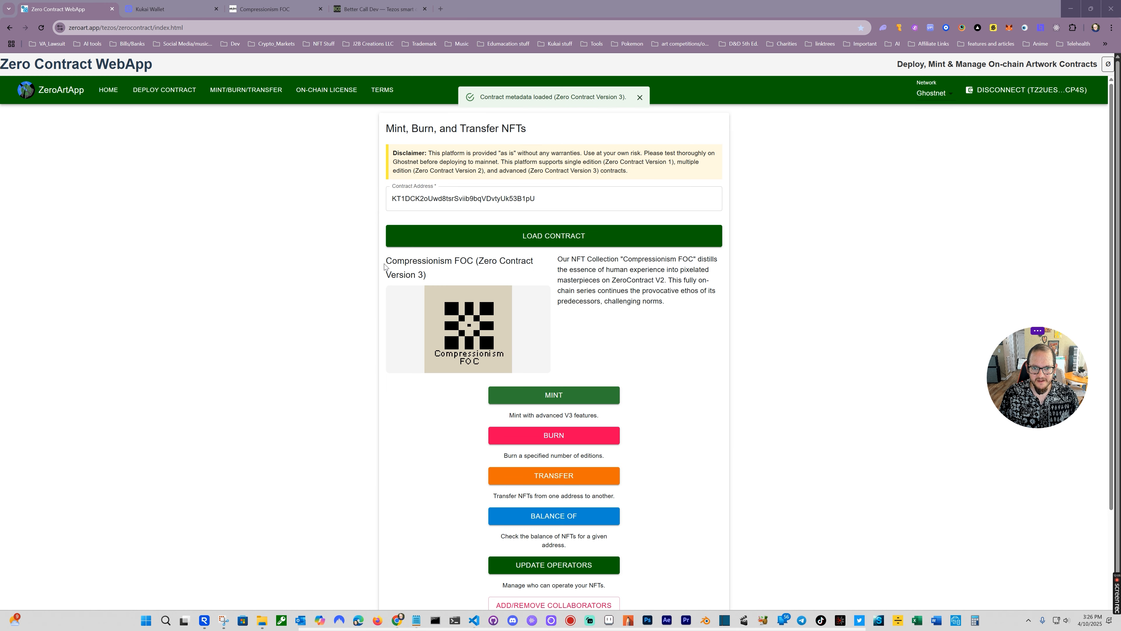
left_click_drag(388, 262, 539, 278)
left_click(539, 278)
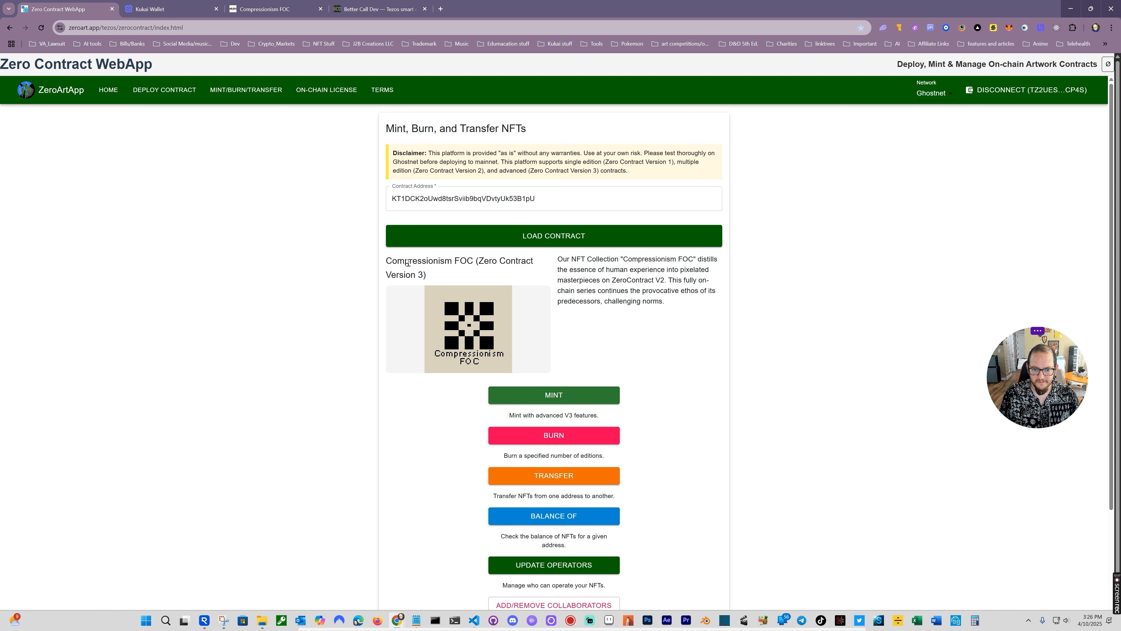
scroll(563, 220, "down", 5)
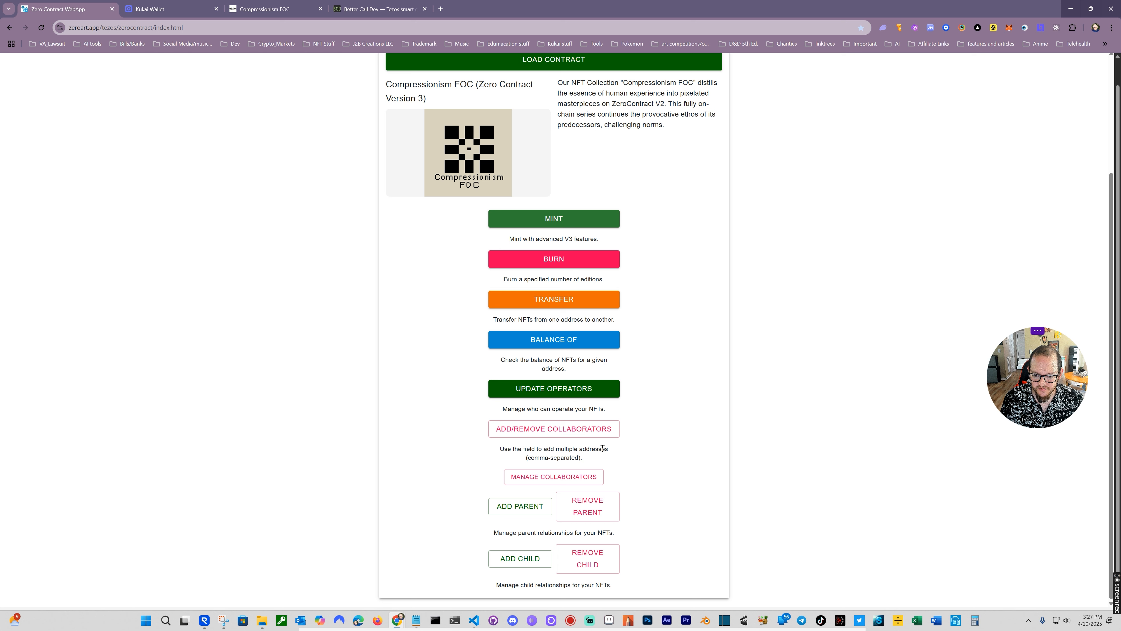
Step: Open the mint form and enter the name "Inheriting the Ashes" with its description of a parent and child facing a mushroom cloud
left_click(568, 220)
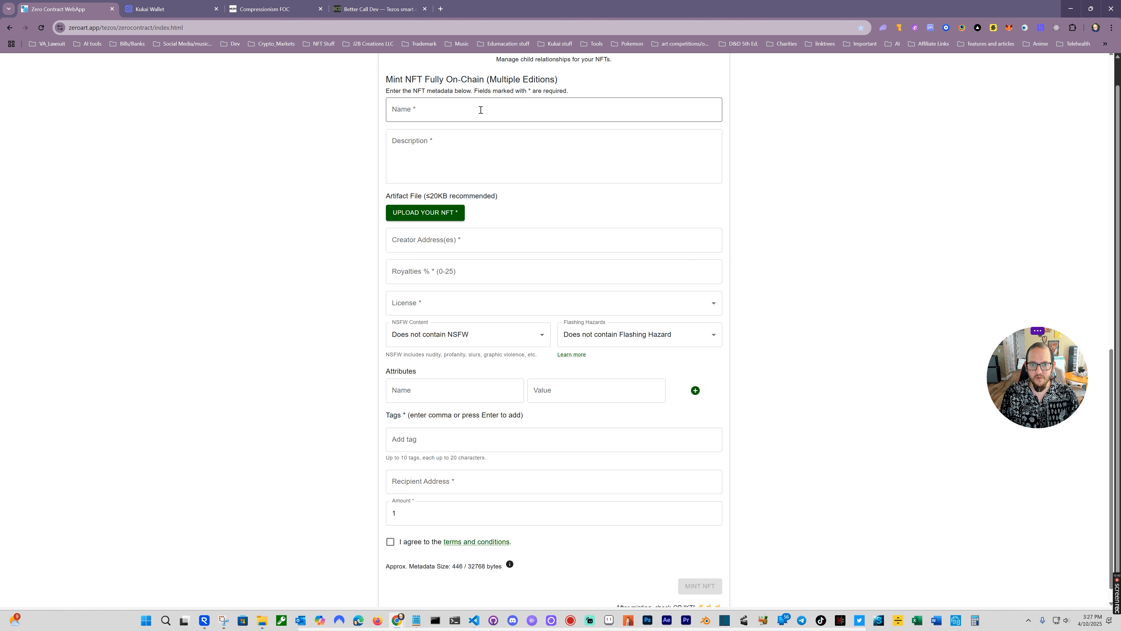
left_click(538, 115)
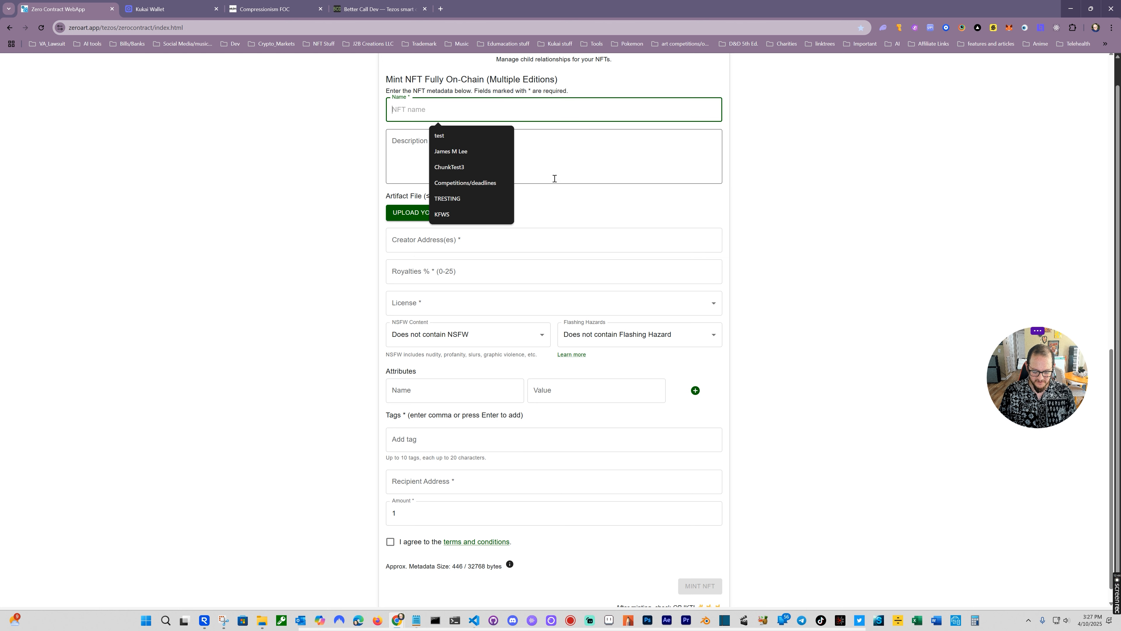
left_click_drag(457, 110, 367, 112)
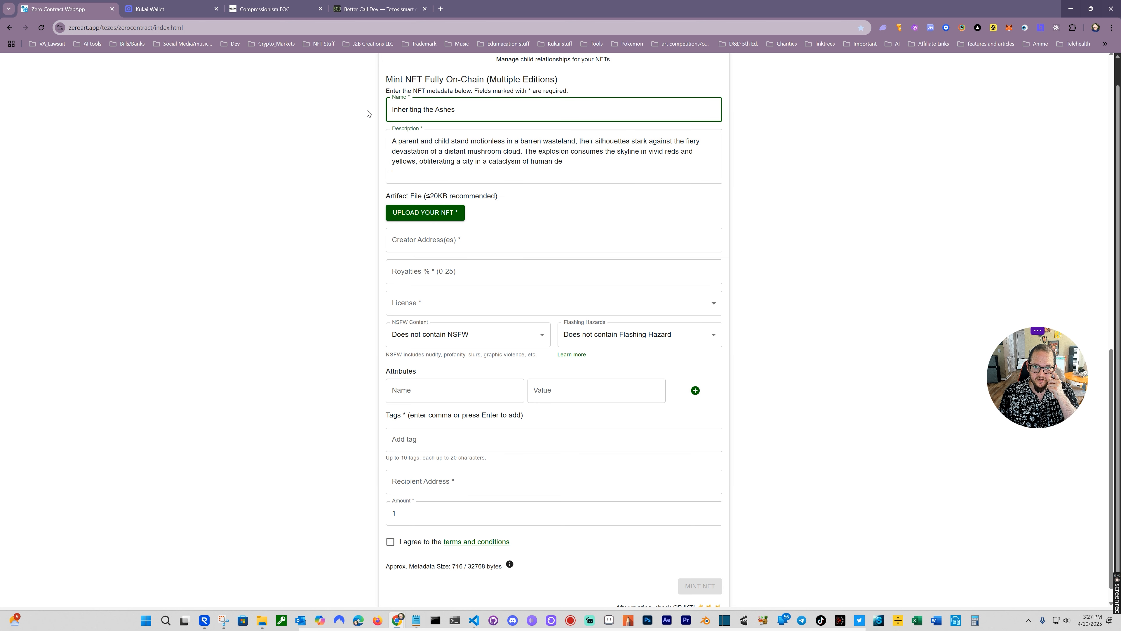
scroll(538, 131, "down", 1)
left_click(585, 139)
left_click(551, 182)
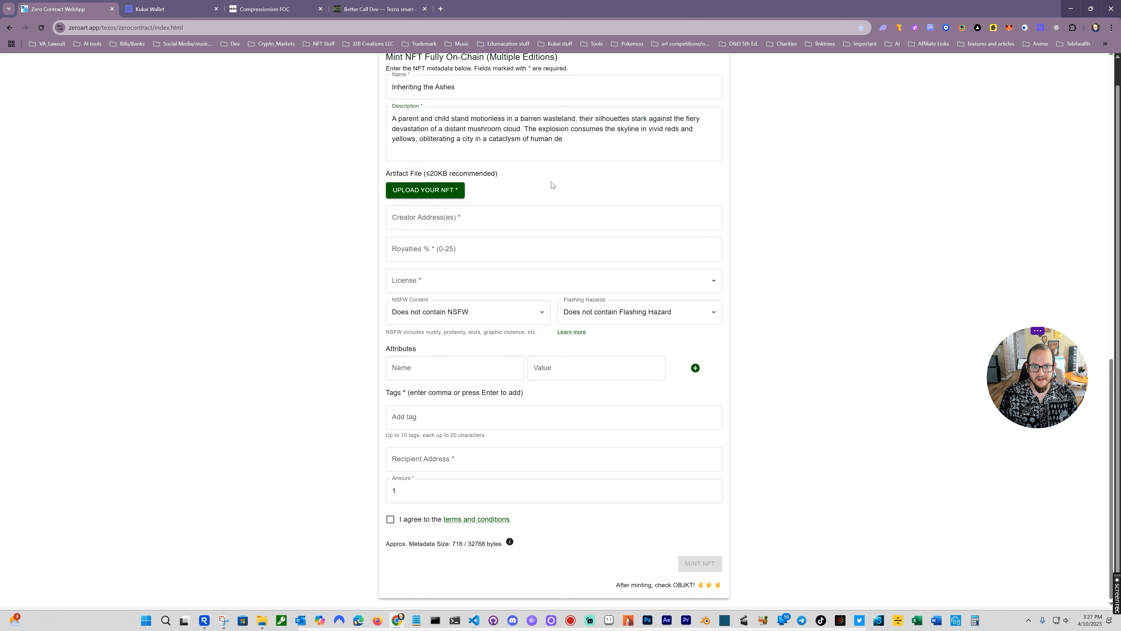
Step: Upload InheritingTheAshes.svg from the Inheriting the Ashes folder as the NFT's artifact file
left_click(446, 193)
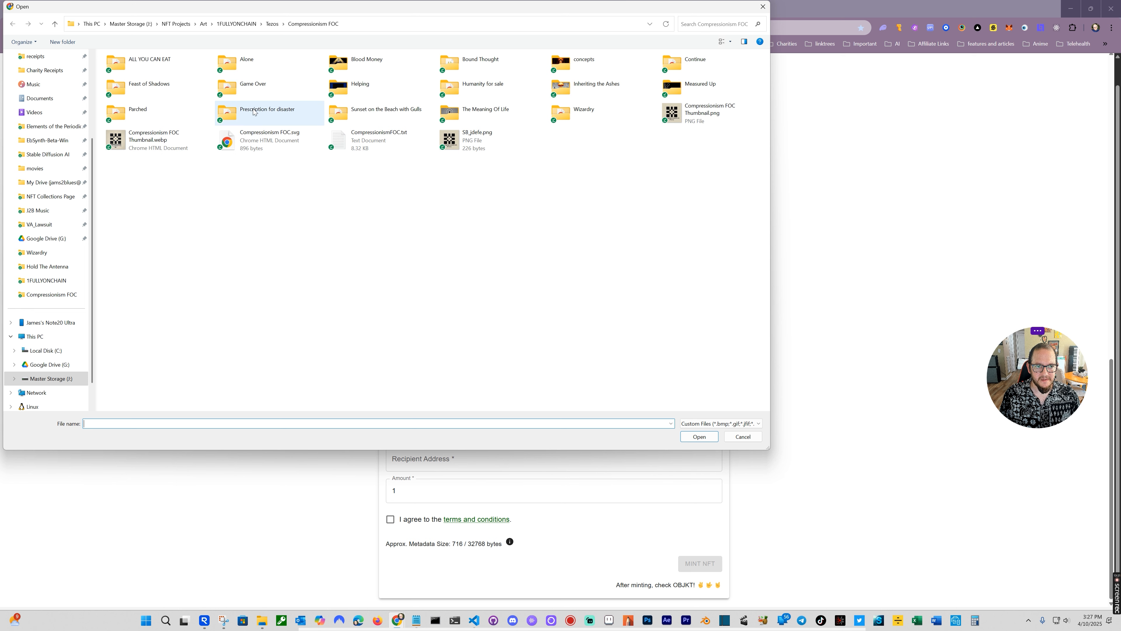
left_click(591, 90)
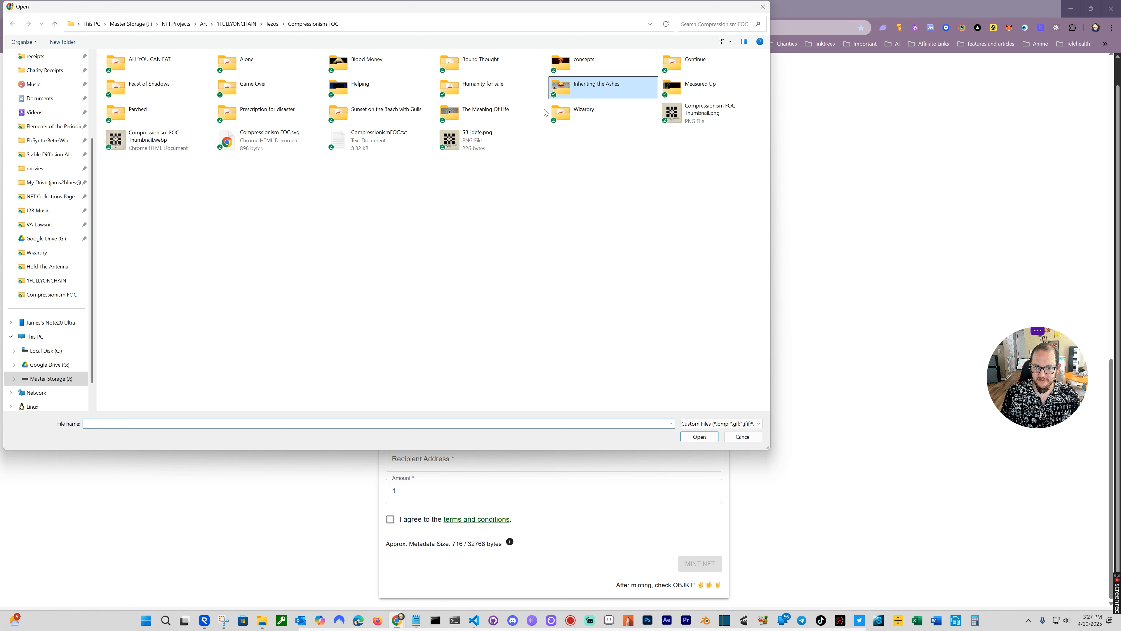
key("Return")
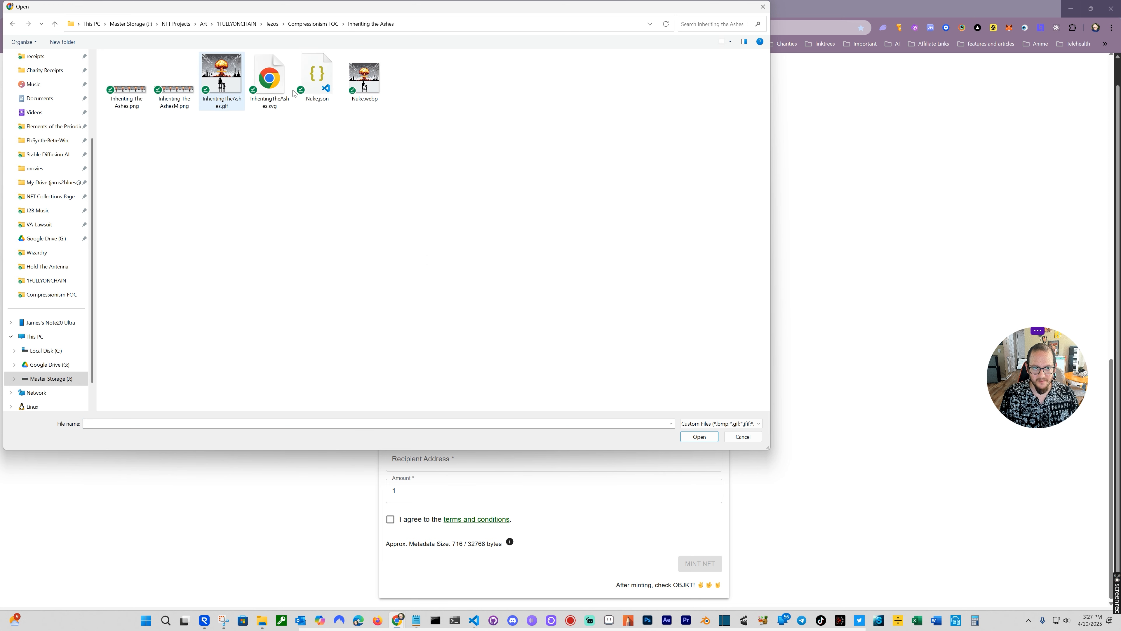
double_click(269, 77)
scroll(590, 189, "down", 4)
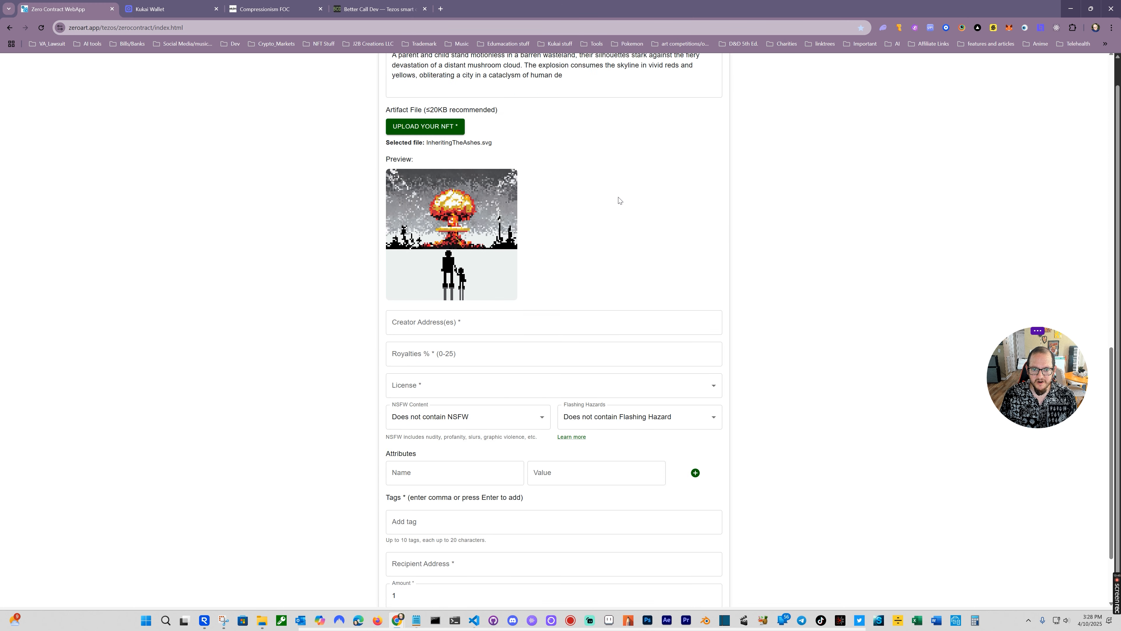
Step: Fill in the creator address with the artist's saved wallet address and compare it with the account in Kukai Wallet
left_click(476, 216)
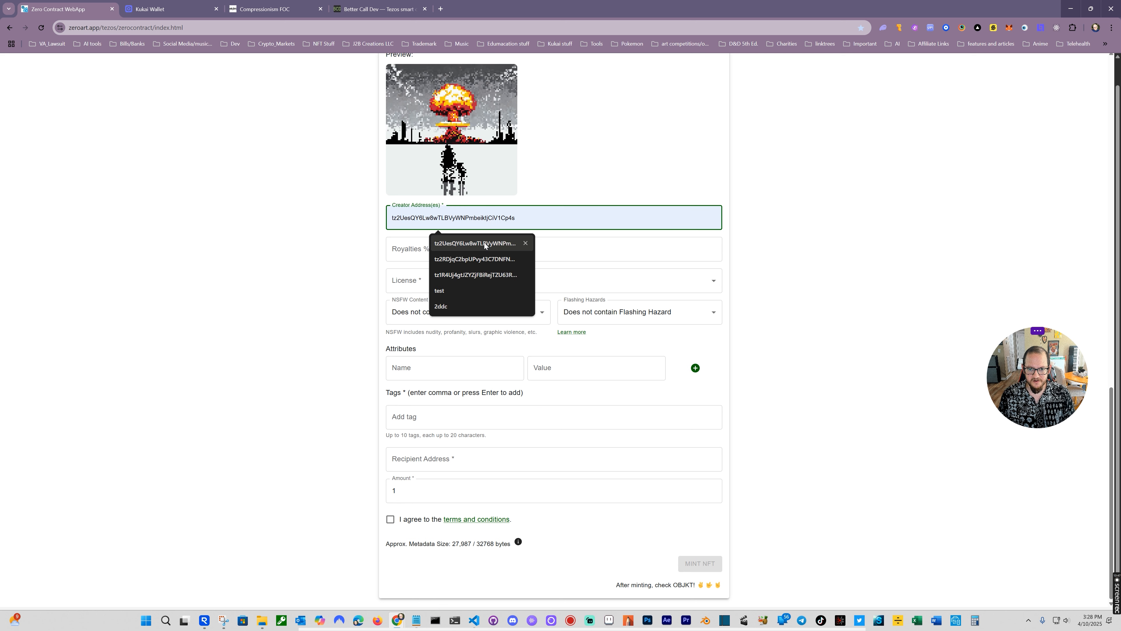
left_click(483, 243)
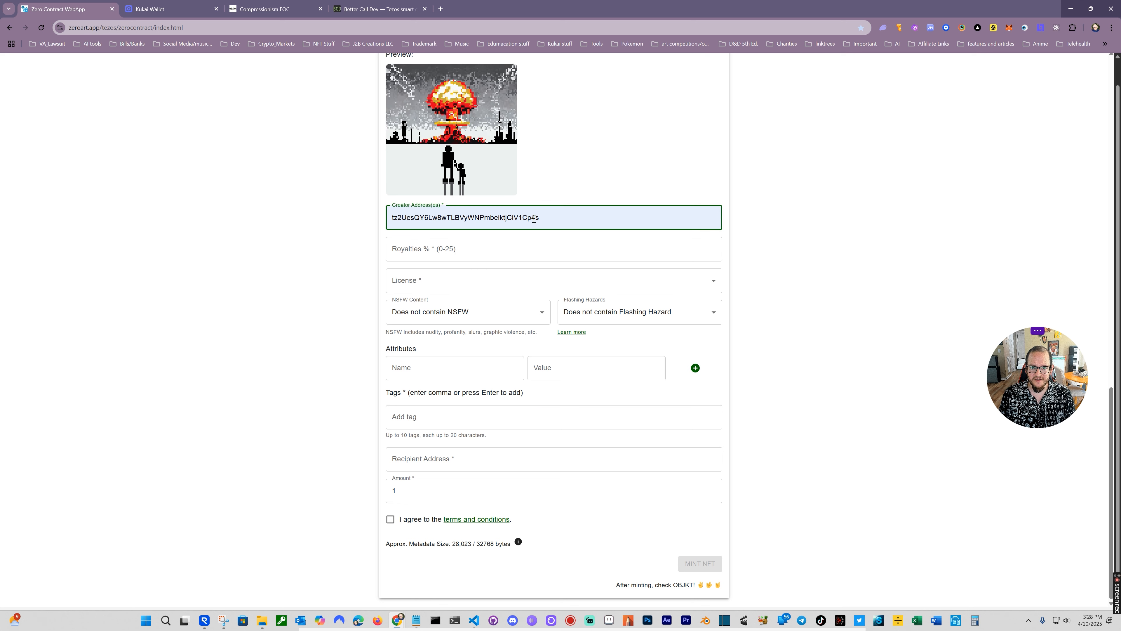
left_click_drag(548, 218, 351, 219)
left_click(172, 8)
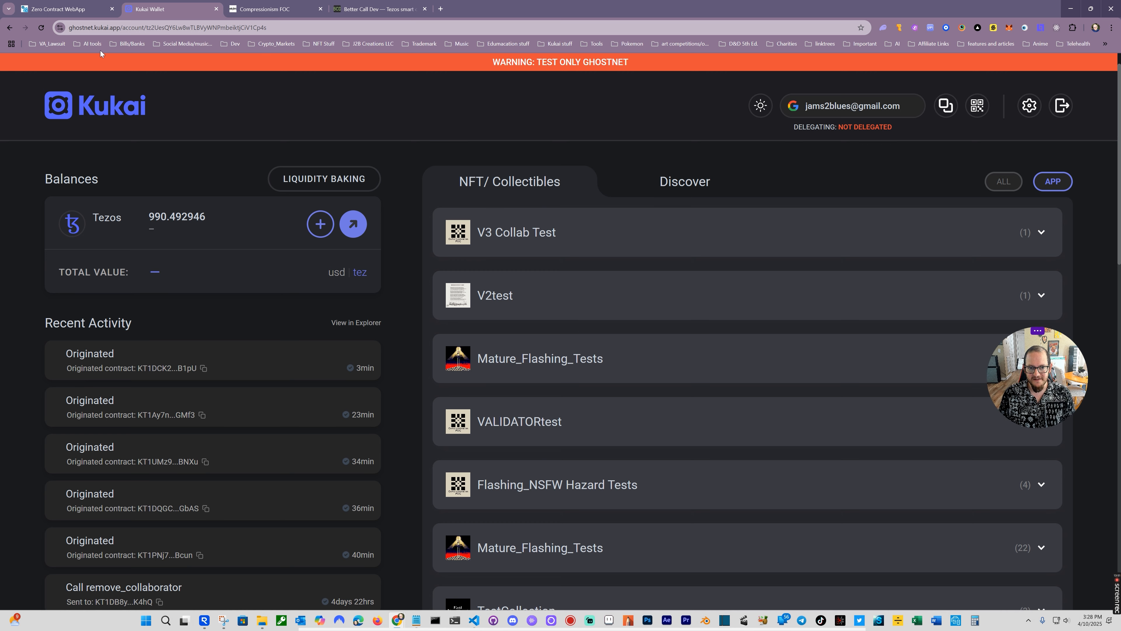
left_click(69, 9)
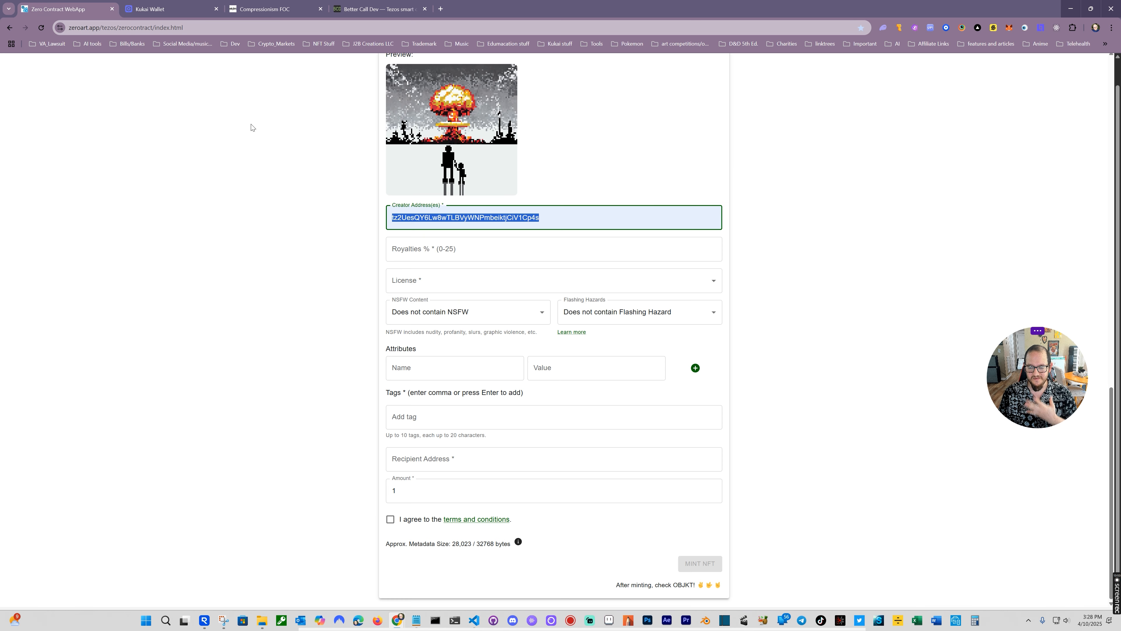
Step: Set the royalties to 10% and choose On-Chain NFT License 2.0 as the license
left_click(450, 250)
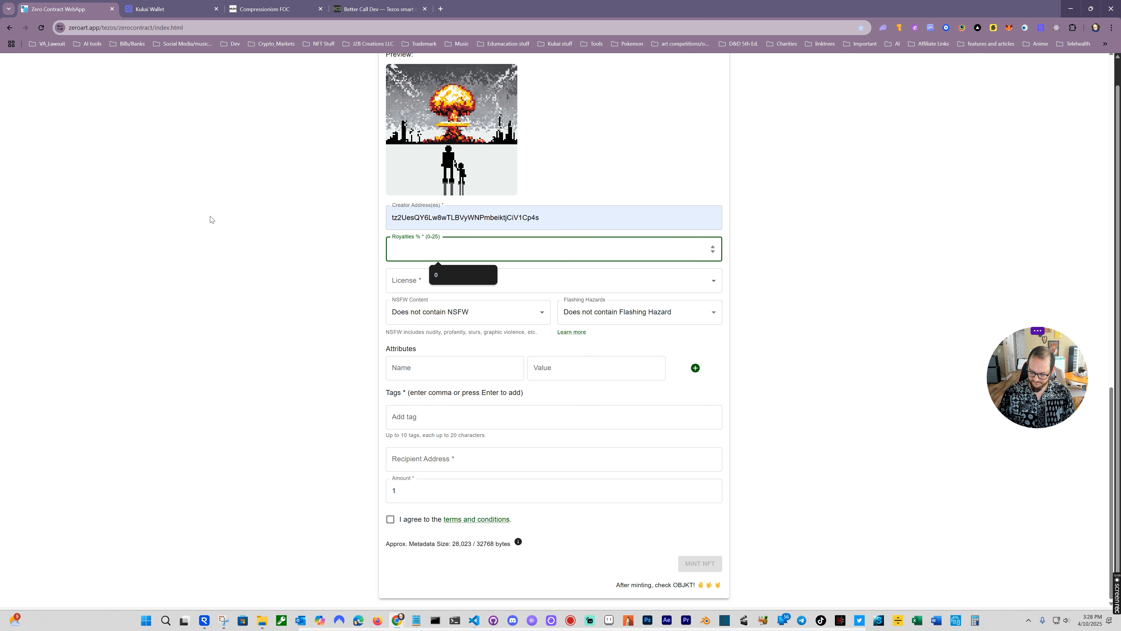
type("10")
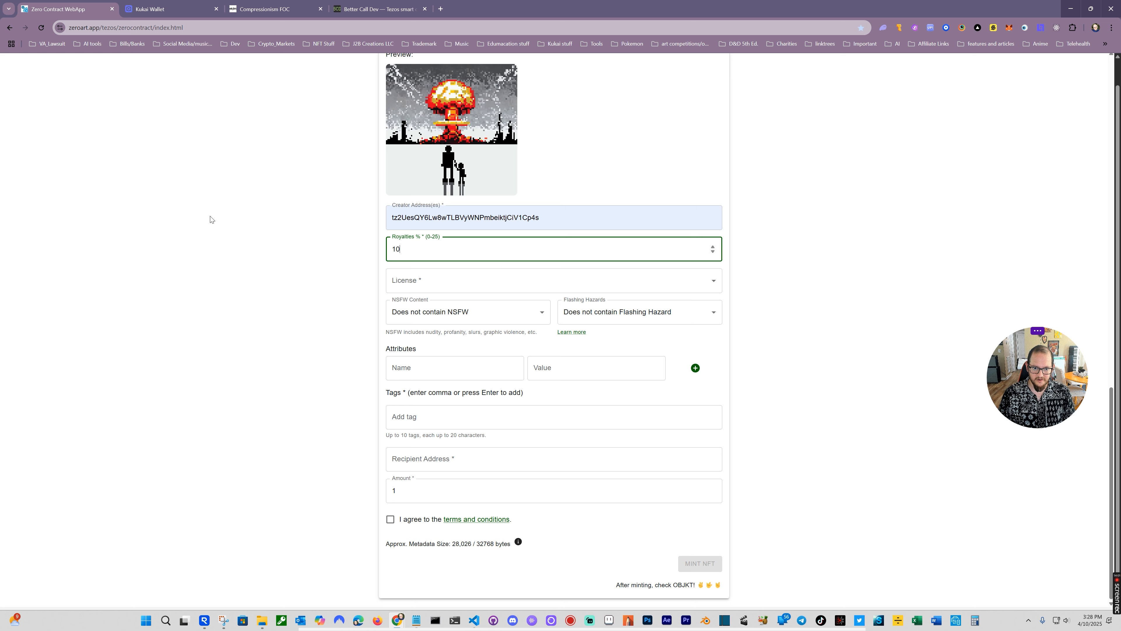
left_click(353, 281)
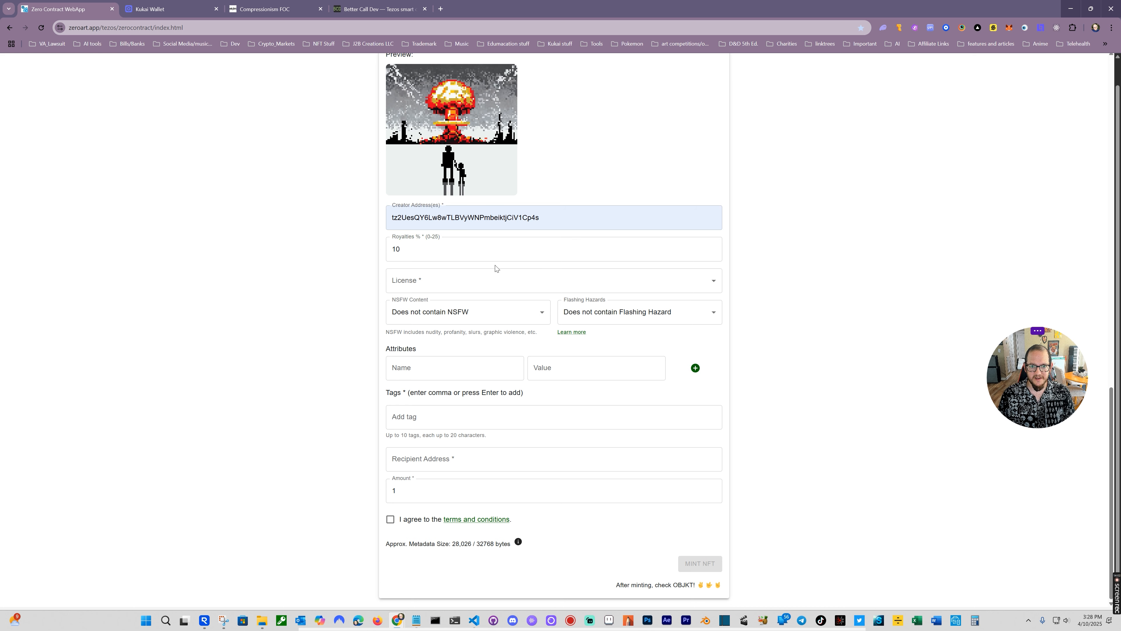
left_click(430, 285)
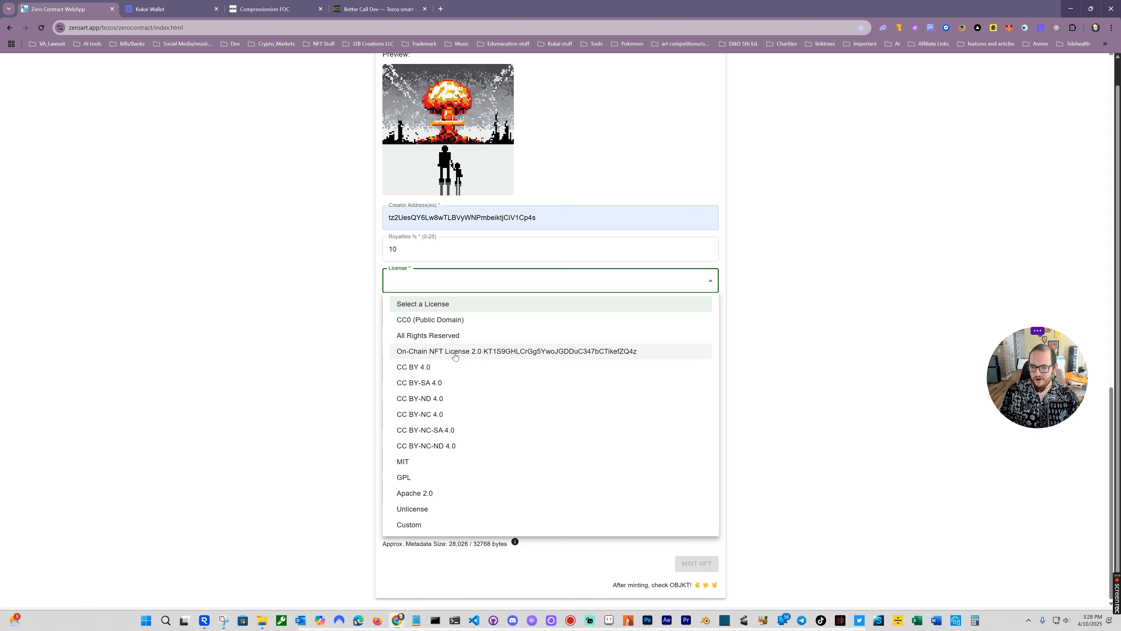
left_click(478, 353)
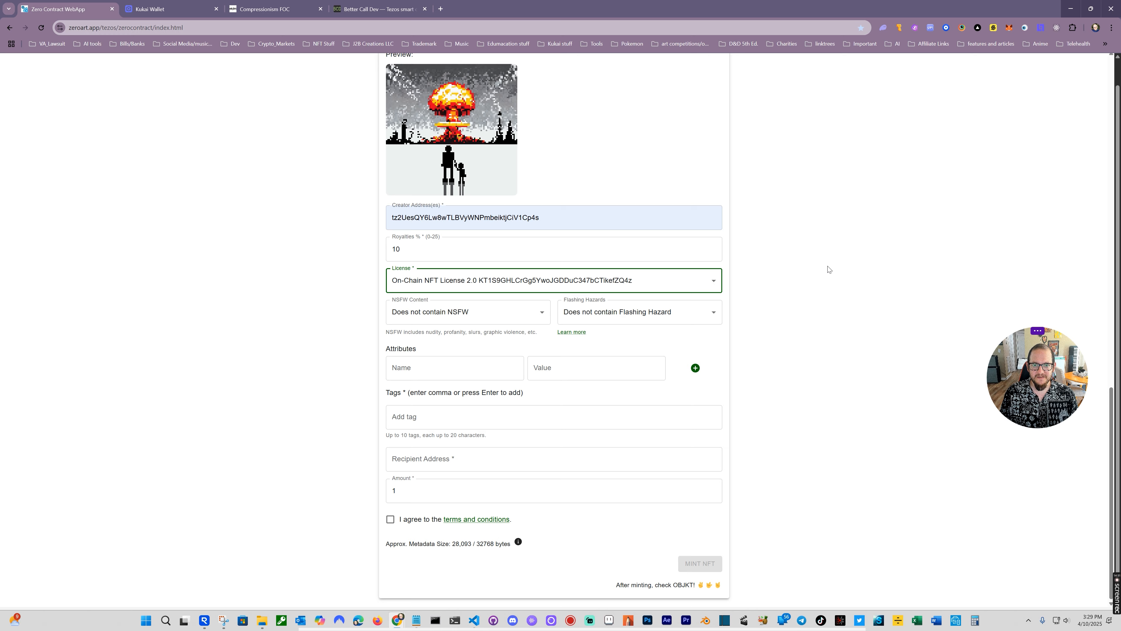
Step: Review the content-warning options, keeping "Does not contain NSFW" and "Does not contain Flashing Hazard"
scroll(829, 255, "up", 5)
scroll(829, 255, "up", 12)
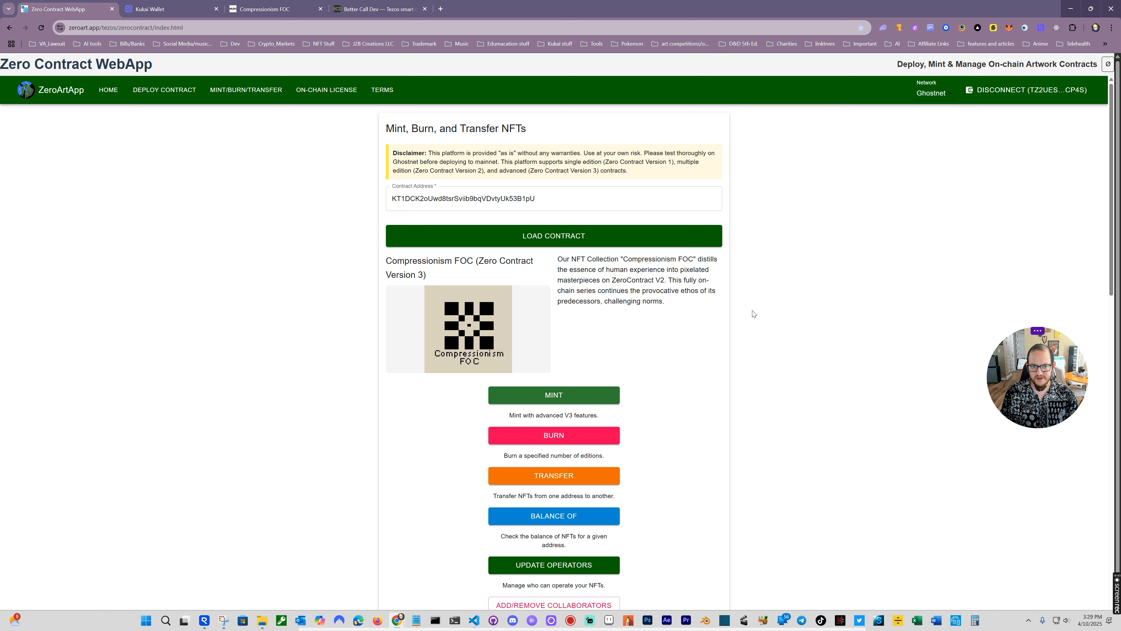
scroll(776, 316, "down", 15)
left_click(486, 311)
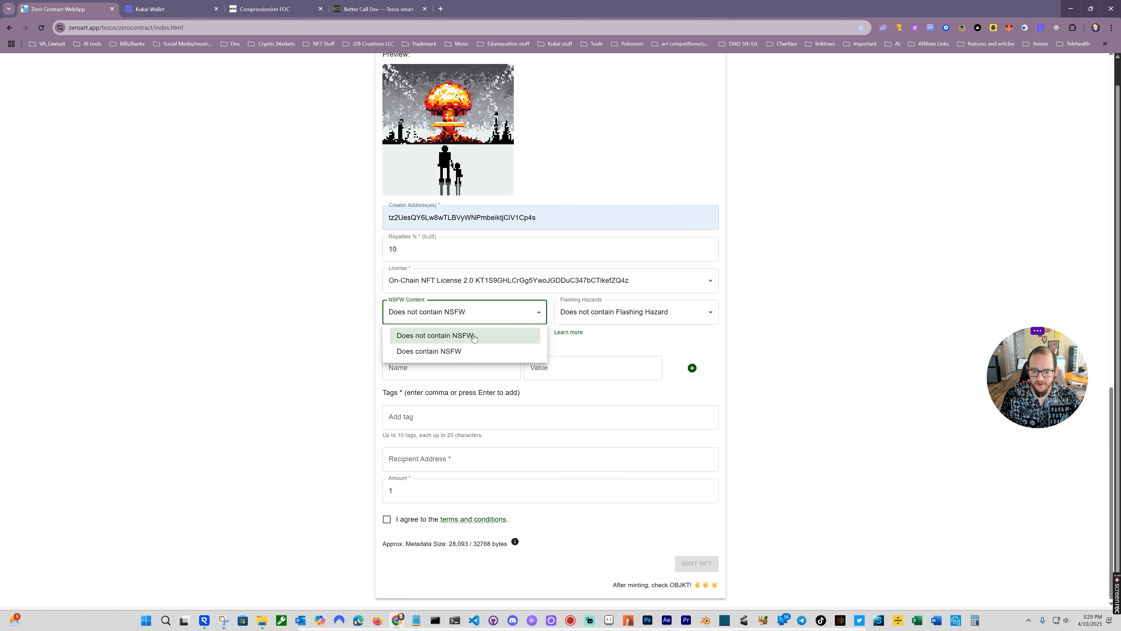
left_click(468, 340)
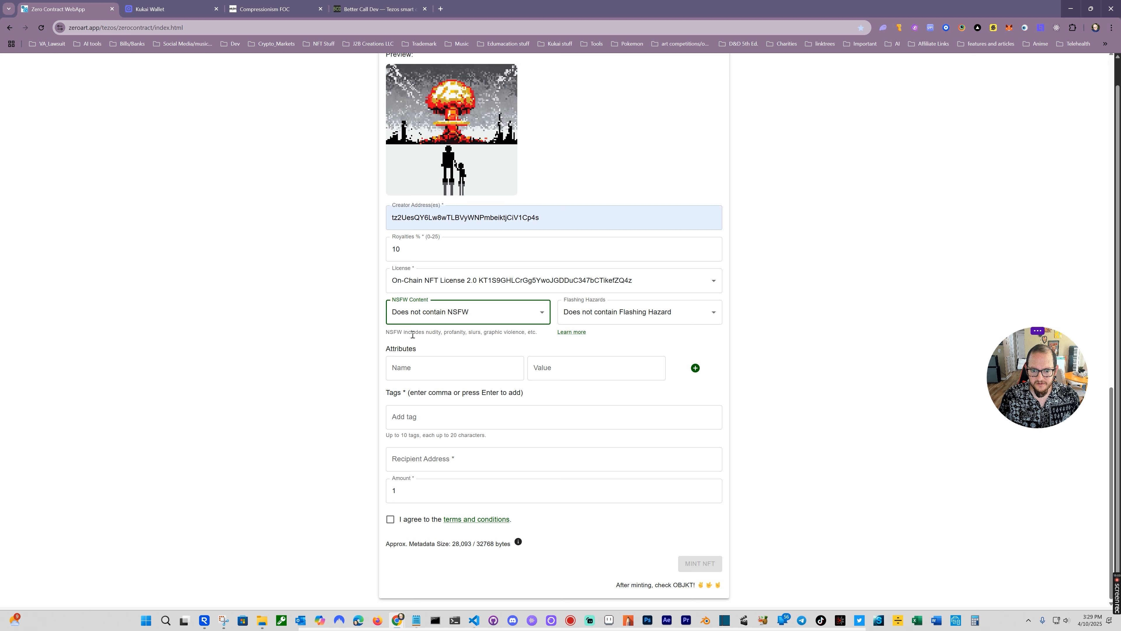
left_click_drag(404, 332, 550, 338)
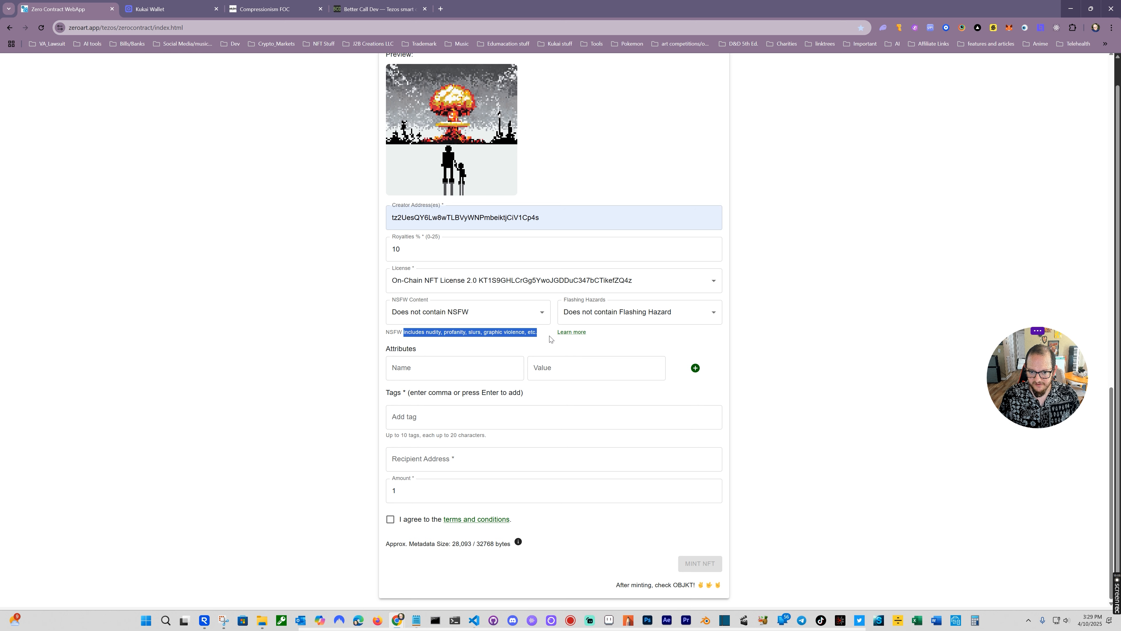
left_click(351, 314)
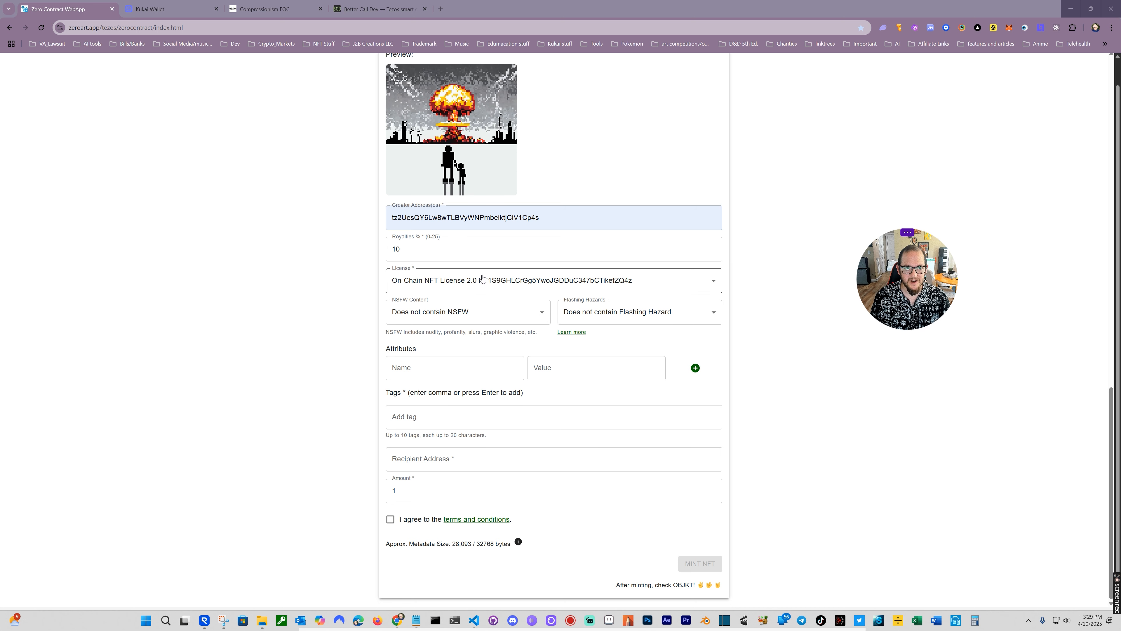
left_click(636, 322)
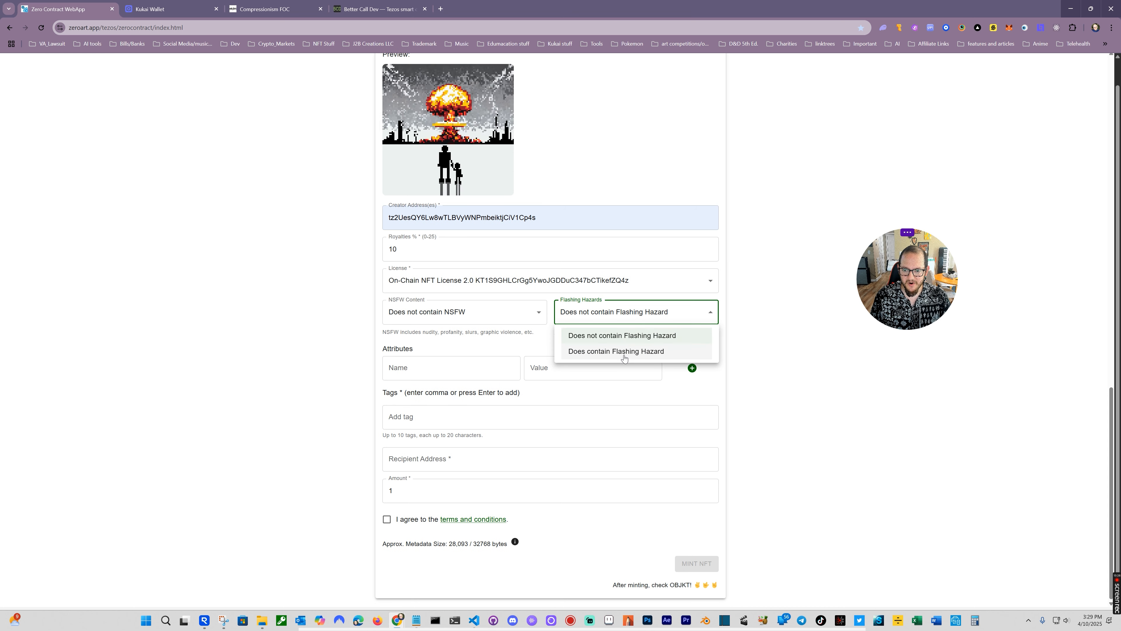
left_click(465, 320)
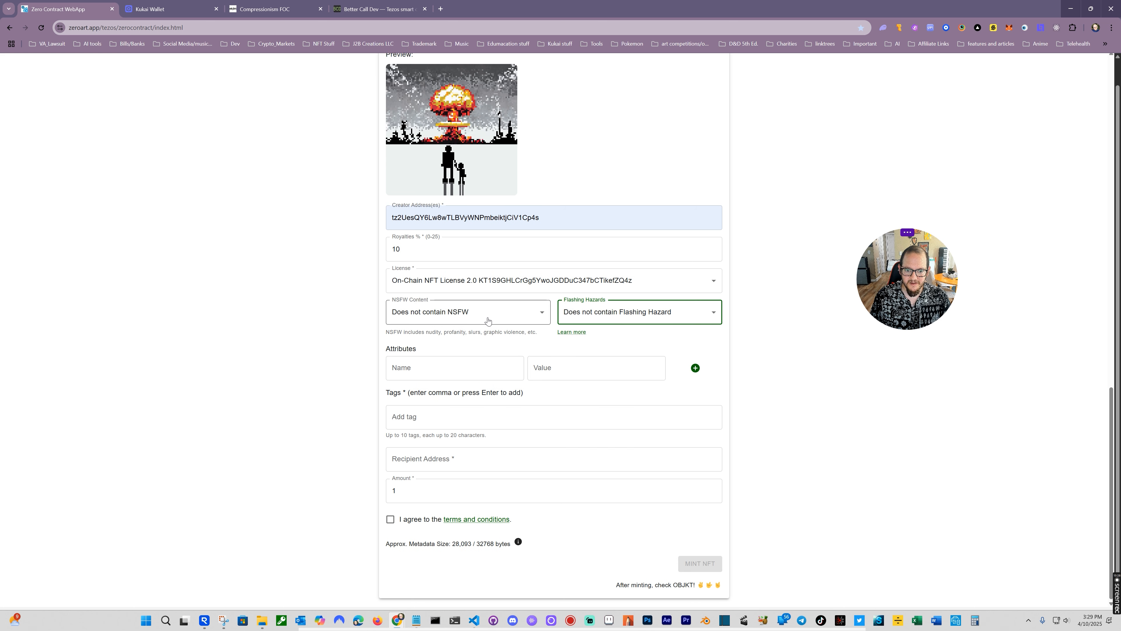
left_click(308, 319)
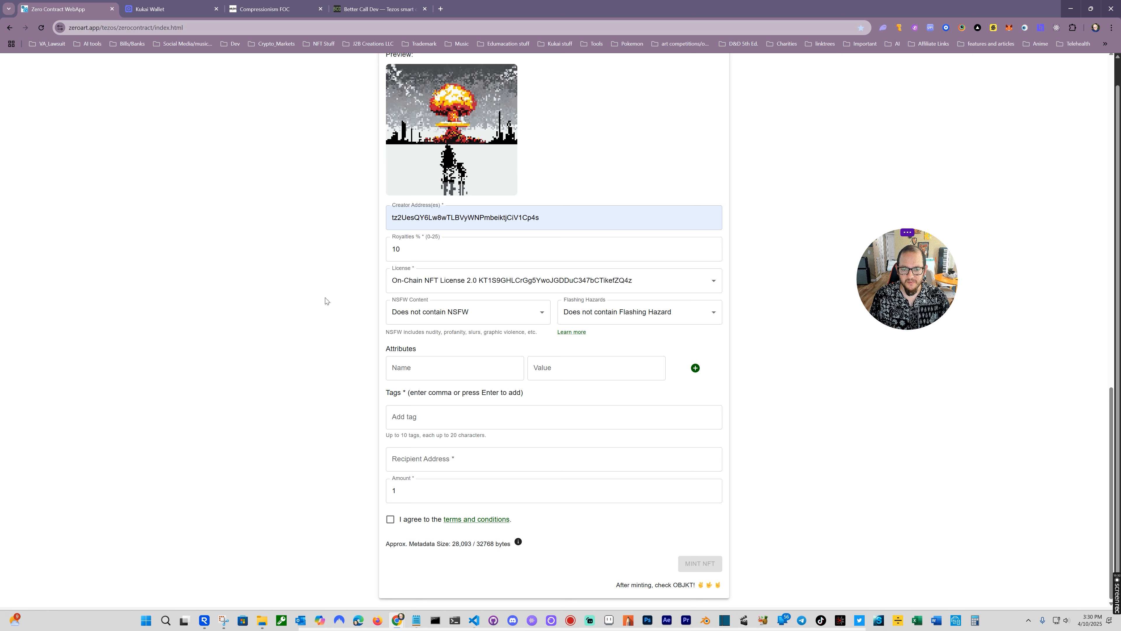
Step: Add attributes test, 2test and 3test, each with value test, plus the tags art, fullyonchain, onchain, pixelart and the artist's handle
left_click(394, 374)
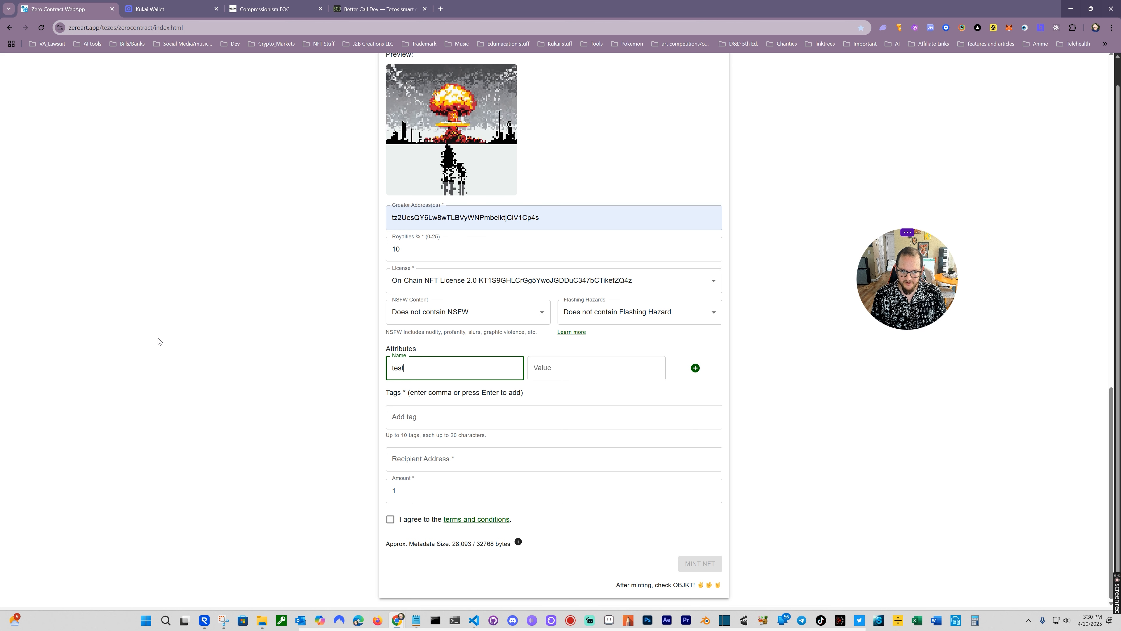
left_click(536, 371)
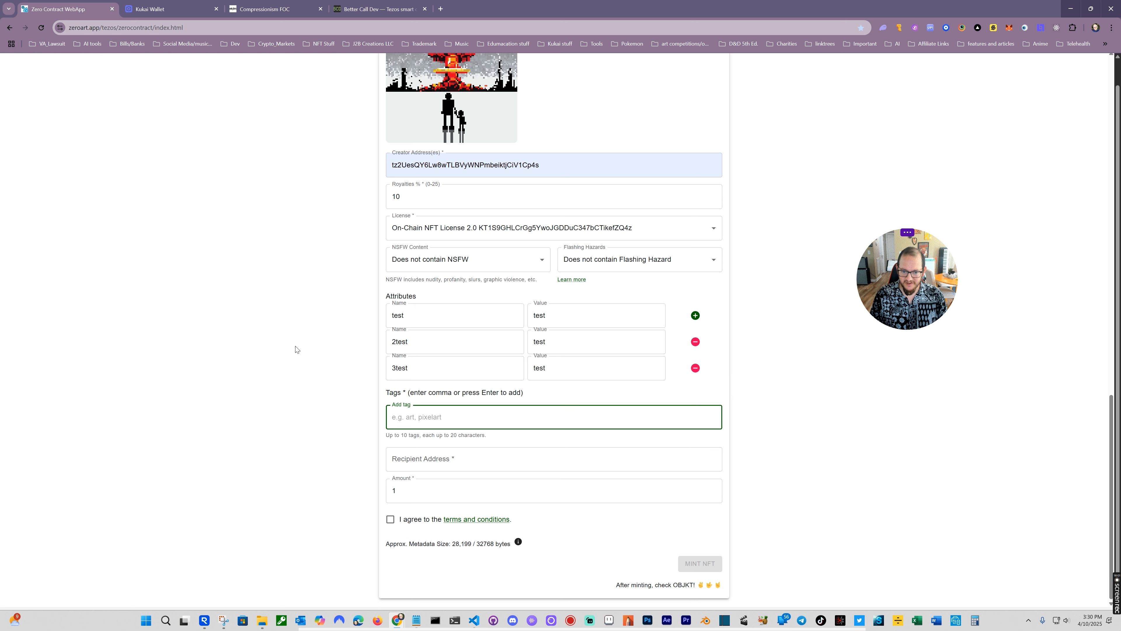
type("art")
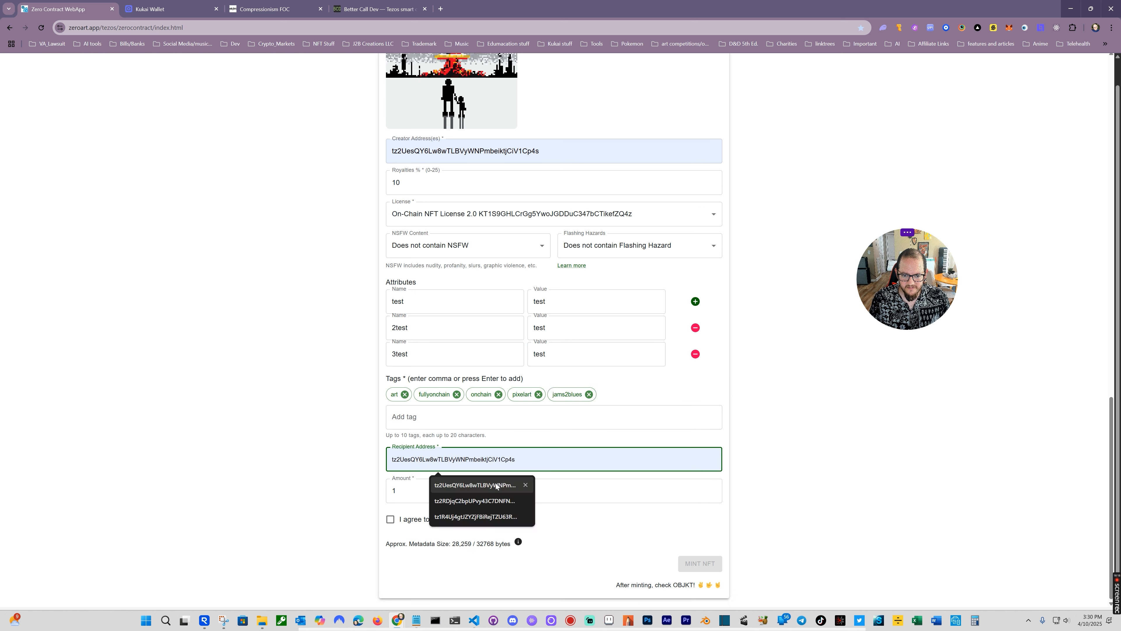
Step: Fill in the recipient address with the same saved wallet address as the creator's
left_click(446, 483)
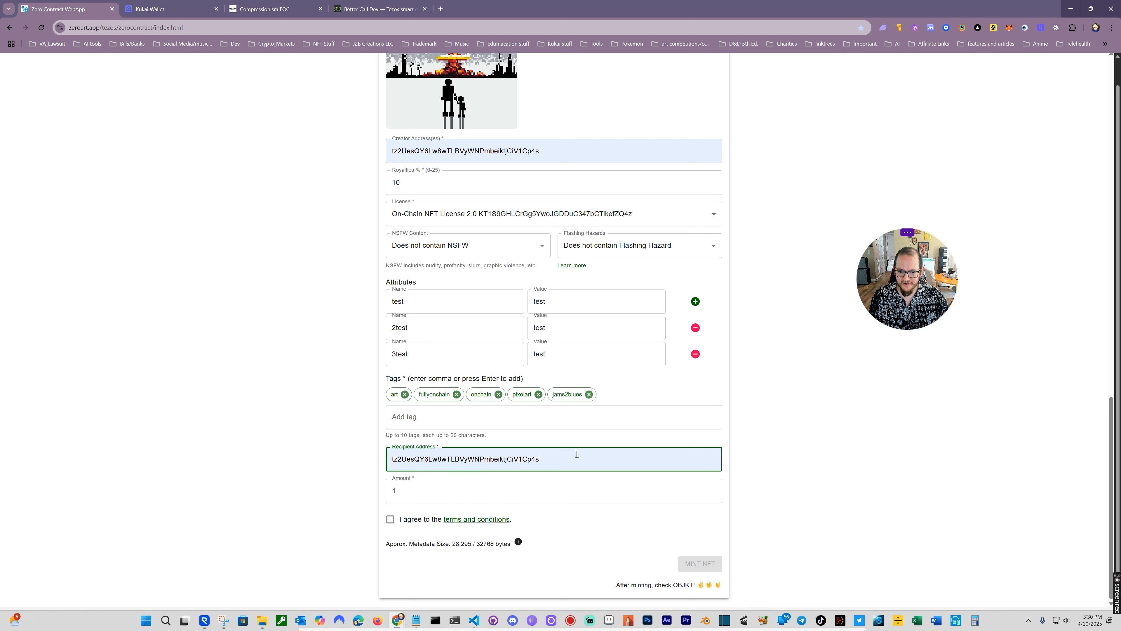
key("ctrl+a")
left_click(313, 463)
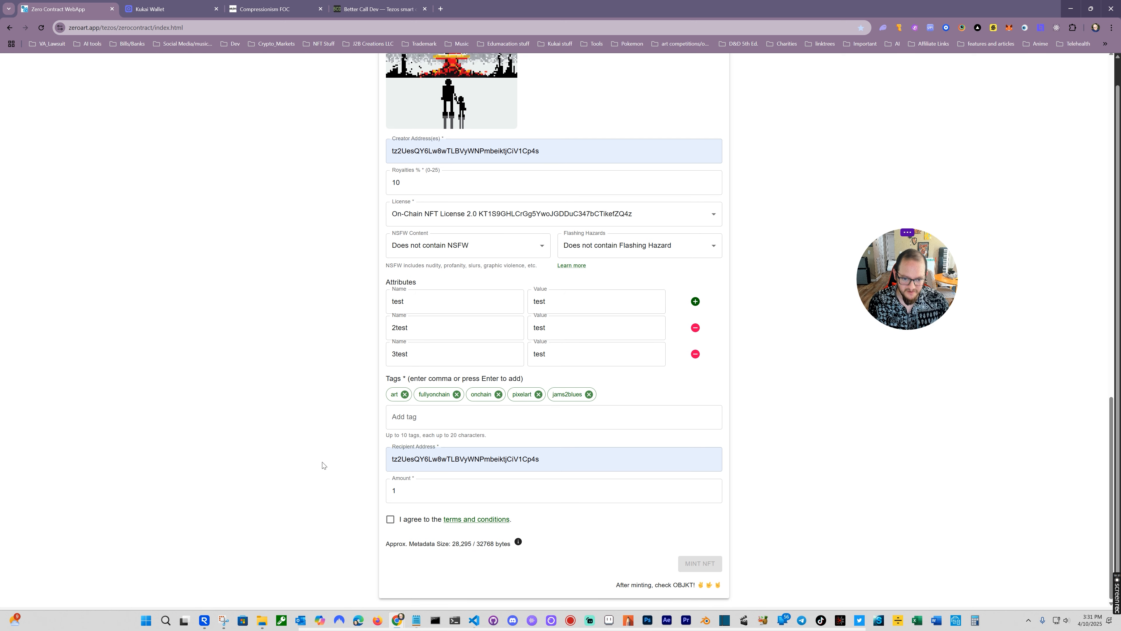
left_click(564, 456)
Step: Set the mint amount to 10000 editions and agree to the terms and conditions
left_click(422, 494)
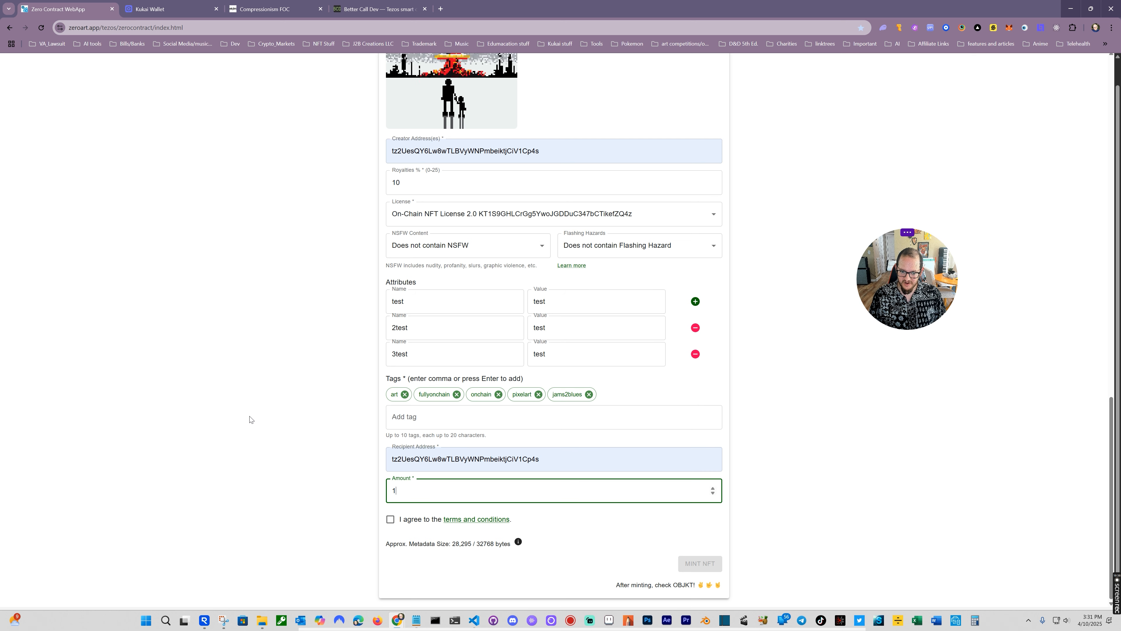
type("10000")
left_click(390, 519)
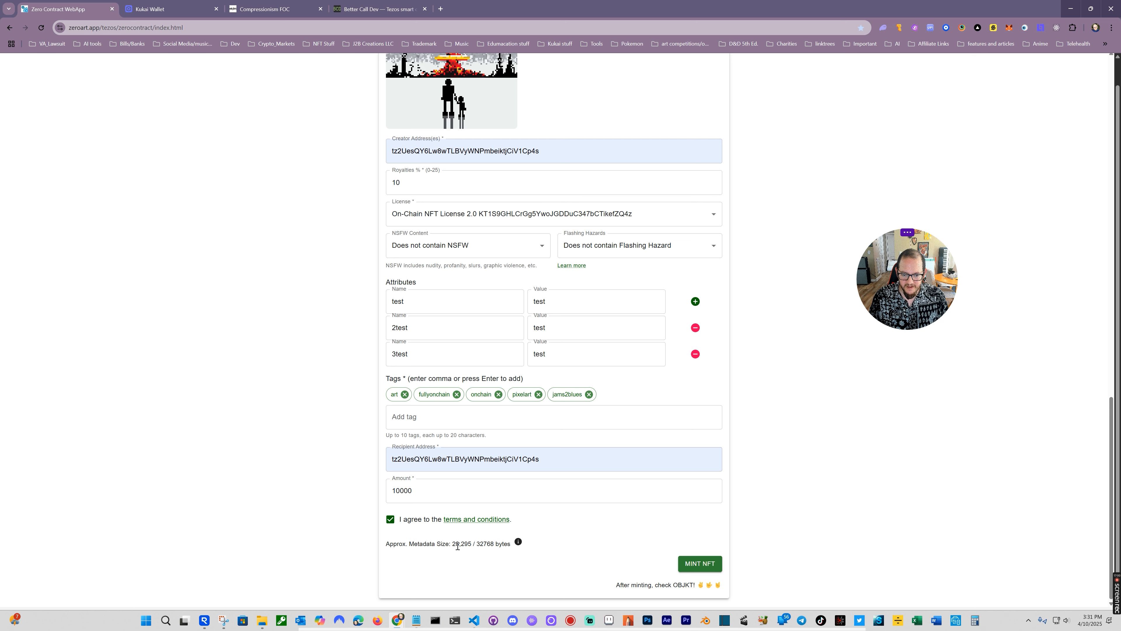
Step: Check the approximate metadata size, mint the NFT and follow the mint transaction in Kukai Wallet
left_click_drag(512, 544, 369, 546)
left_click(715, 564)
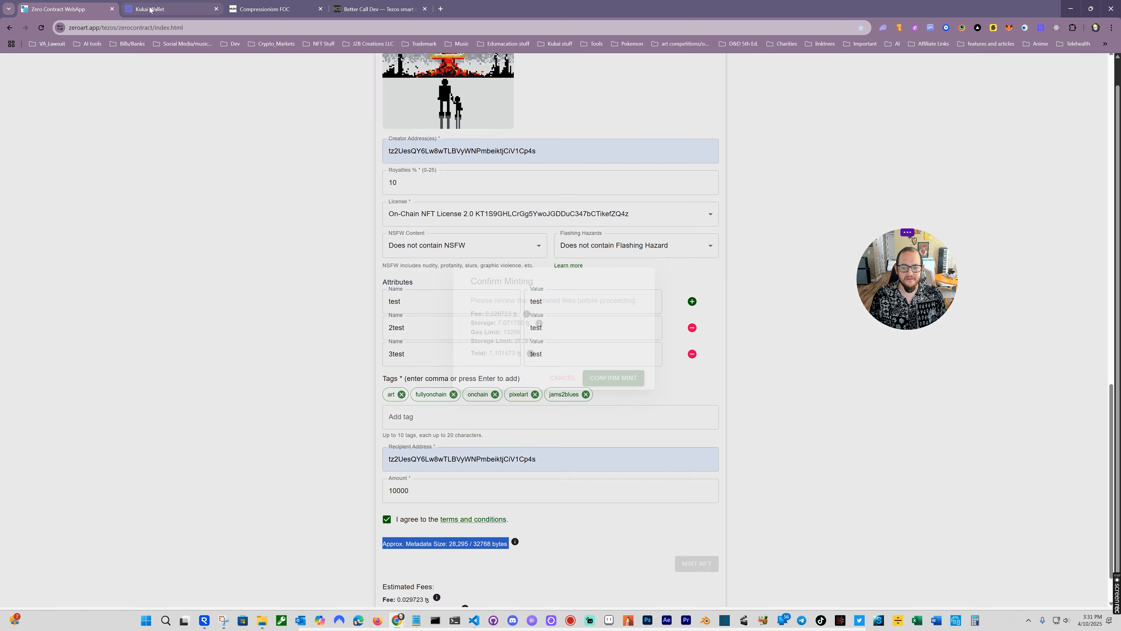
left_click(163, 9)
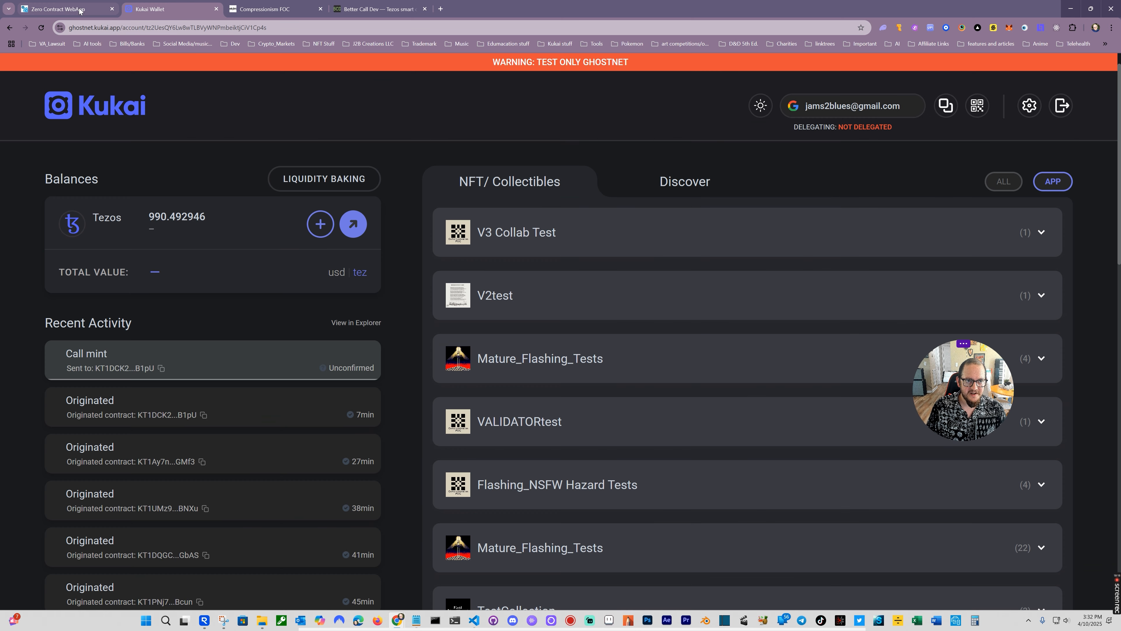
left_click(62, 9)
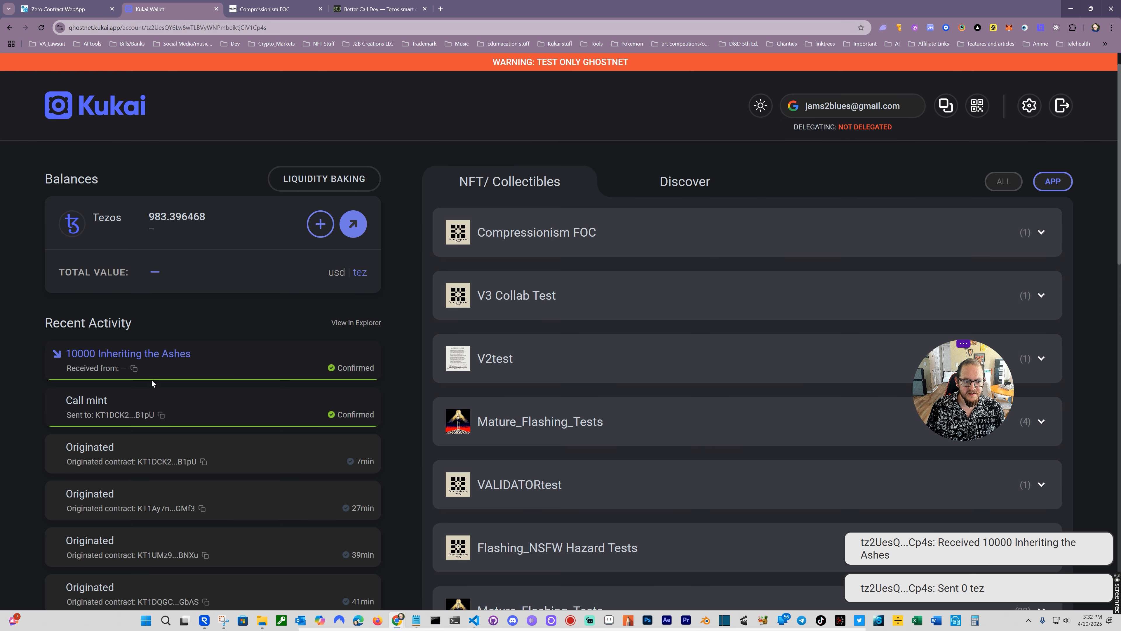
Step: Refresh the Compressionism FOC collection page on objkt and cross-check the mint against Kukai Wallet's recent activity
left_click(273, 9)
left_click(42, 27)
left_click(168, 8)
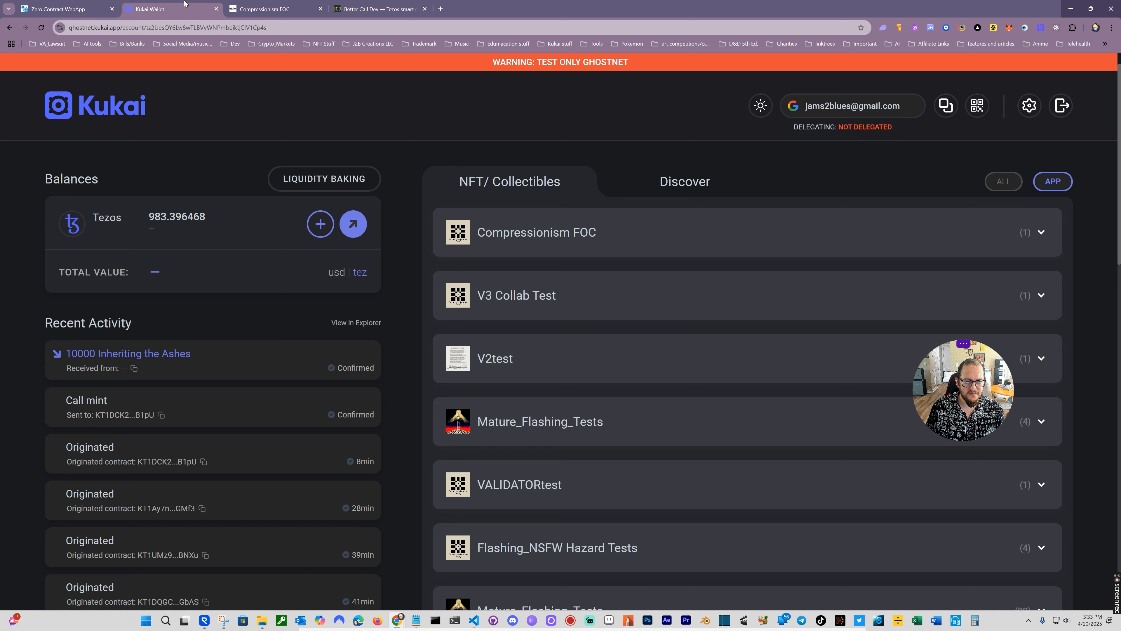
left_click(286, 10)
left_click_drag(276, 27, 154, 27)
Step: Open zeroterminal.art in a new browser tab and view the Inheriting the Ashes token on its testnet site
left_click(441, 8)
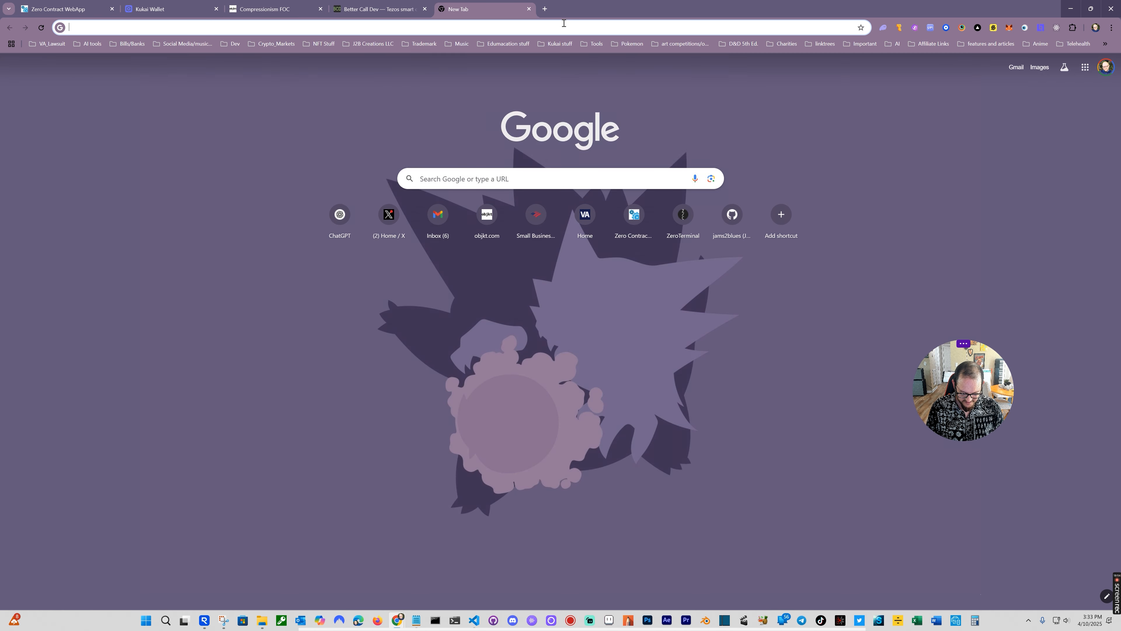
type("zer")
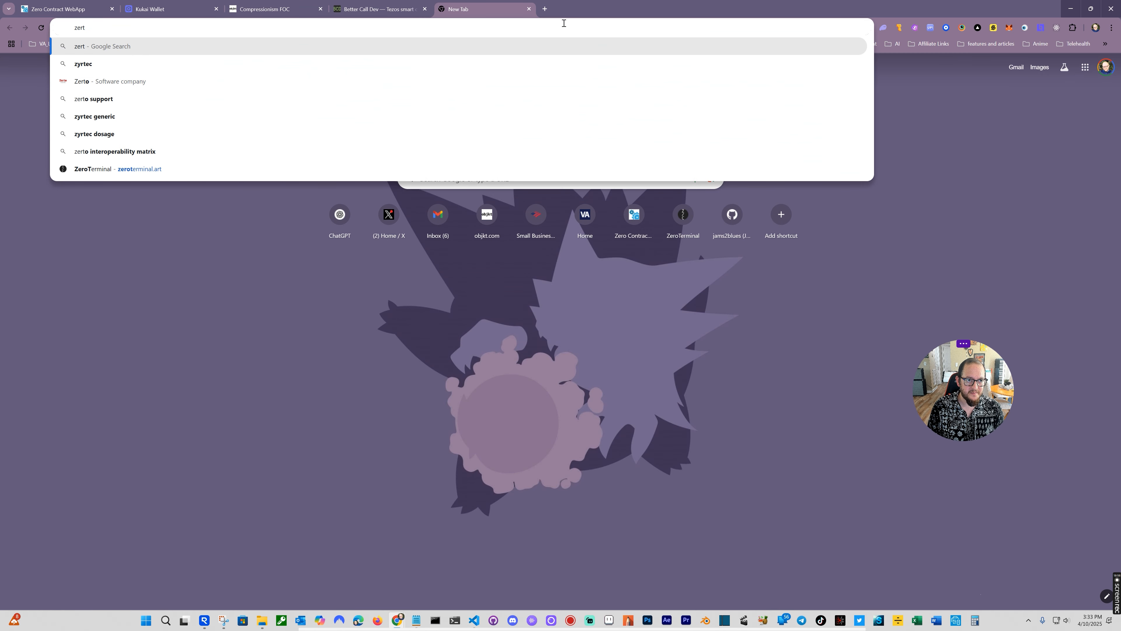
type("oterminal.art")
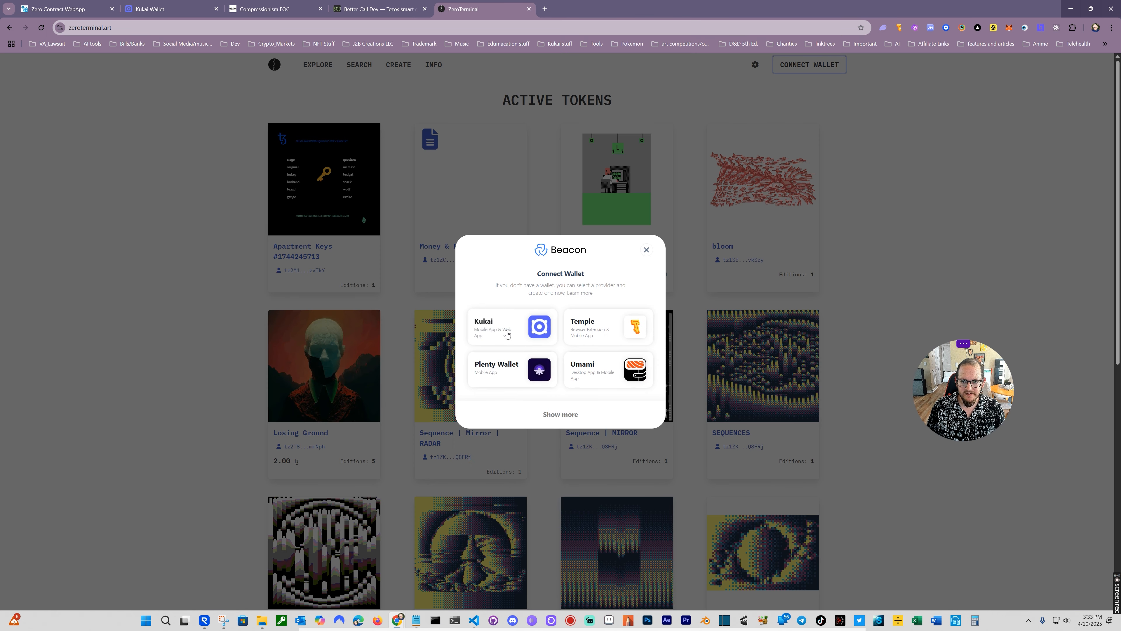
left_click(518, 333)
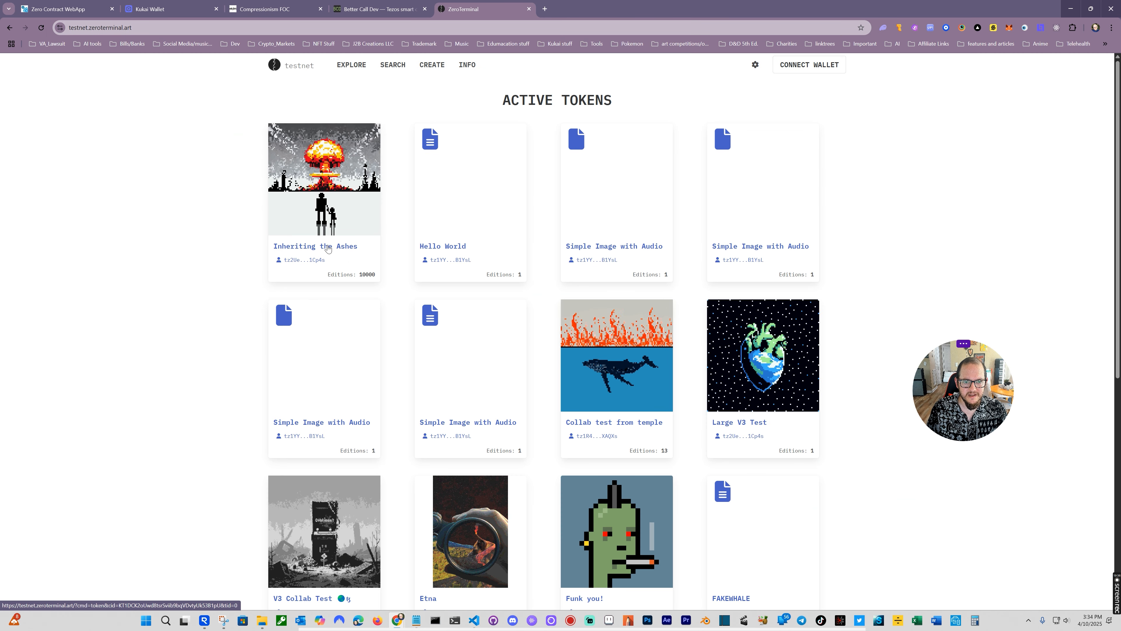
left_click(327, 249)
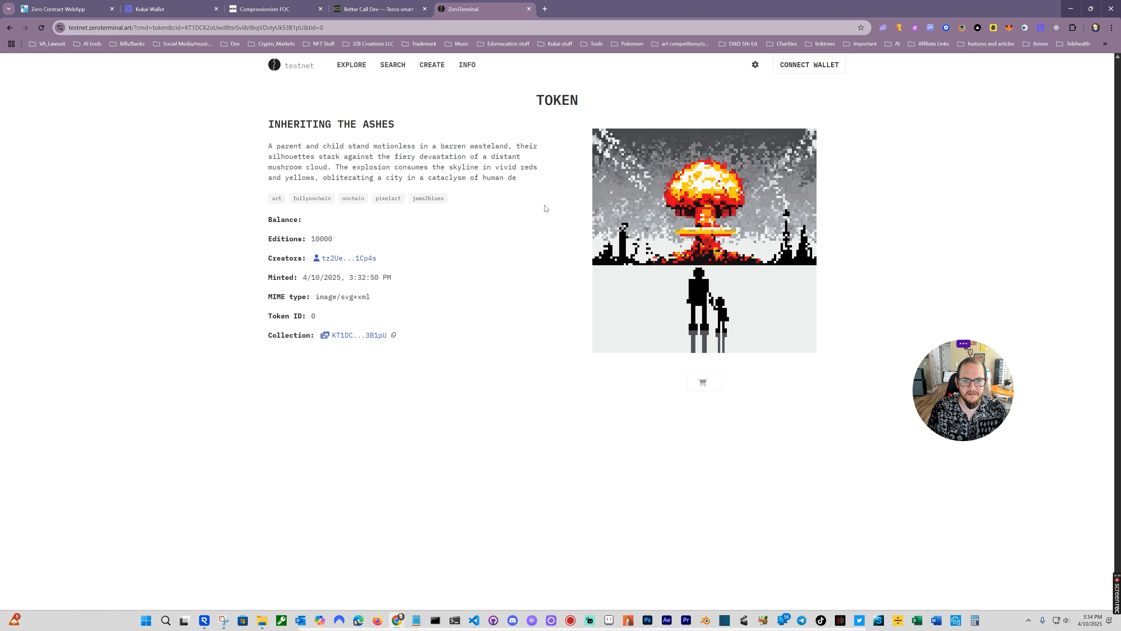
Step: Return to the Compressionism FOC collection on objkt and reload it to look for the minted token
left_click(255, 15)
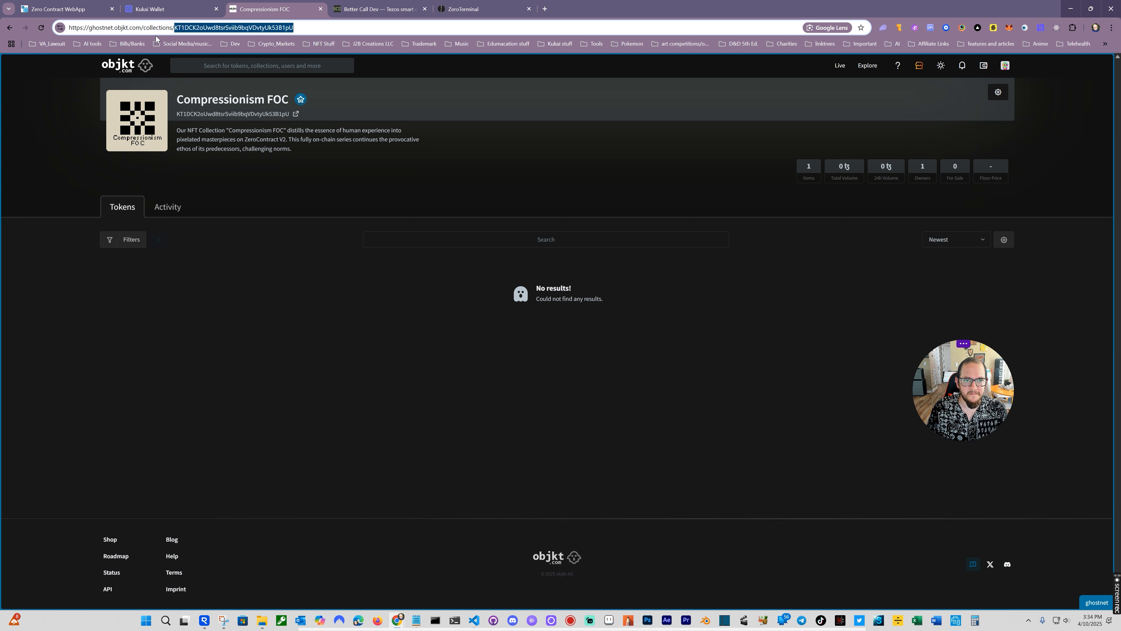
left_click(41, 27)
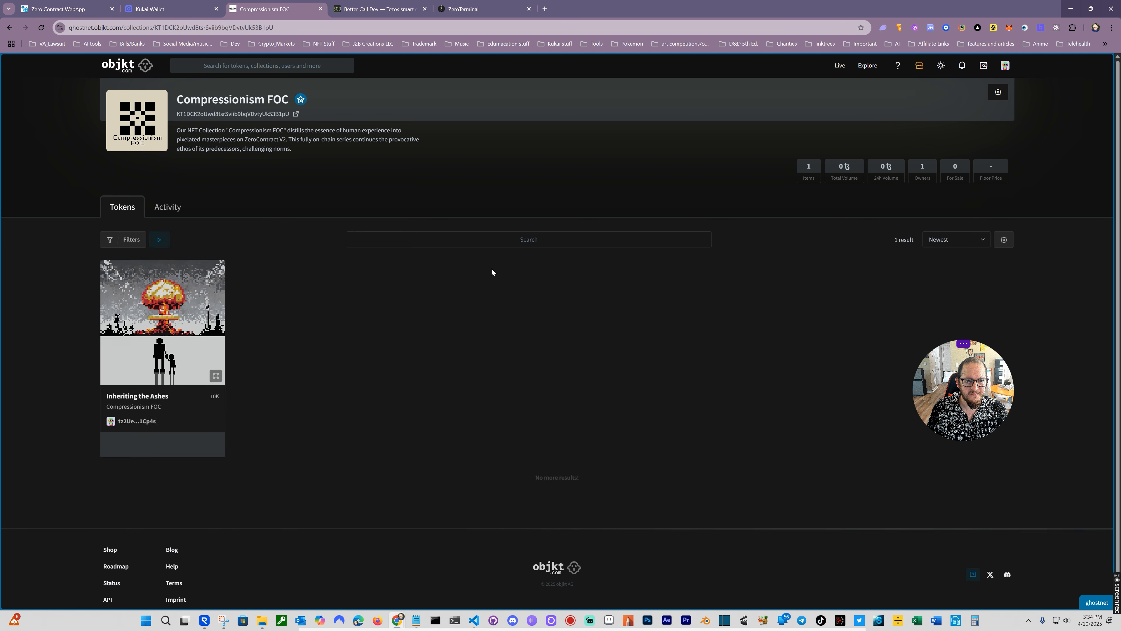
Step: Compare the Inheriting the Ashes token details on ZeroTerminal with the Compressionism FOC collection page on objkt
left_click(463, 9)
left_click_drag(268, 120, 533, 195)
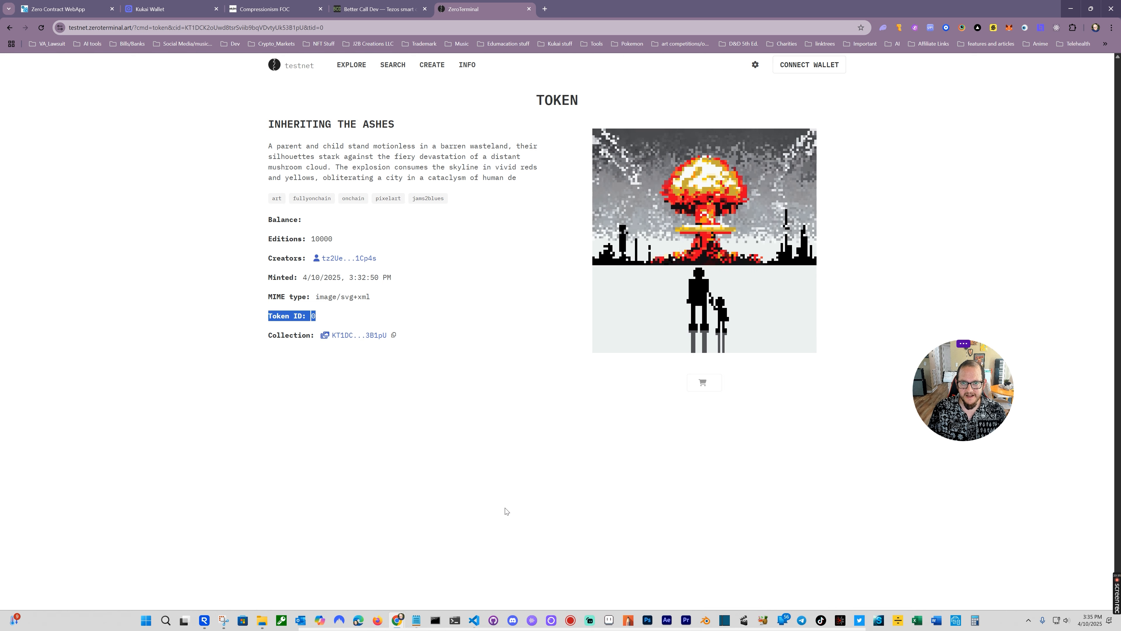
left_click(506, 511)
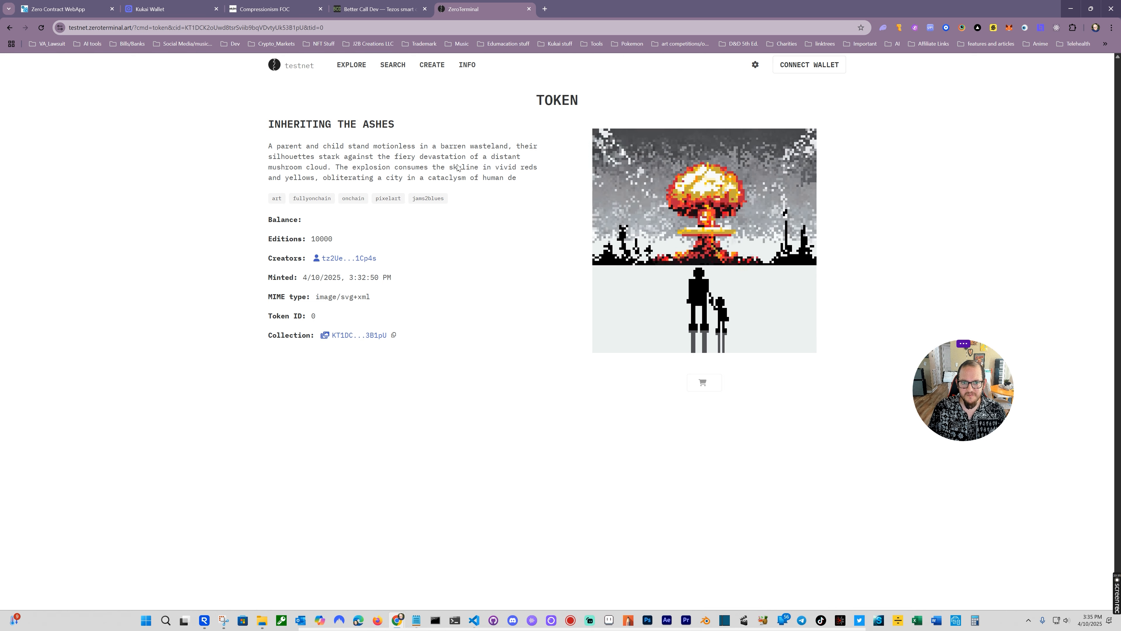
left_click(269, 9)
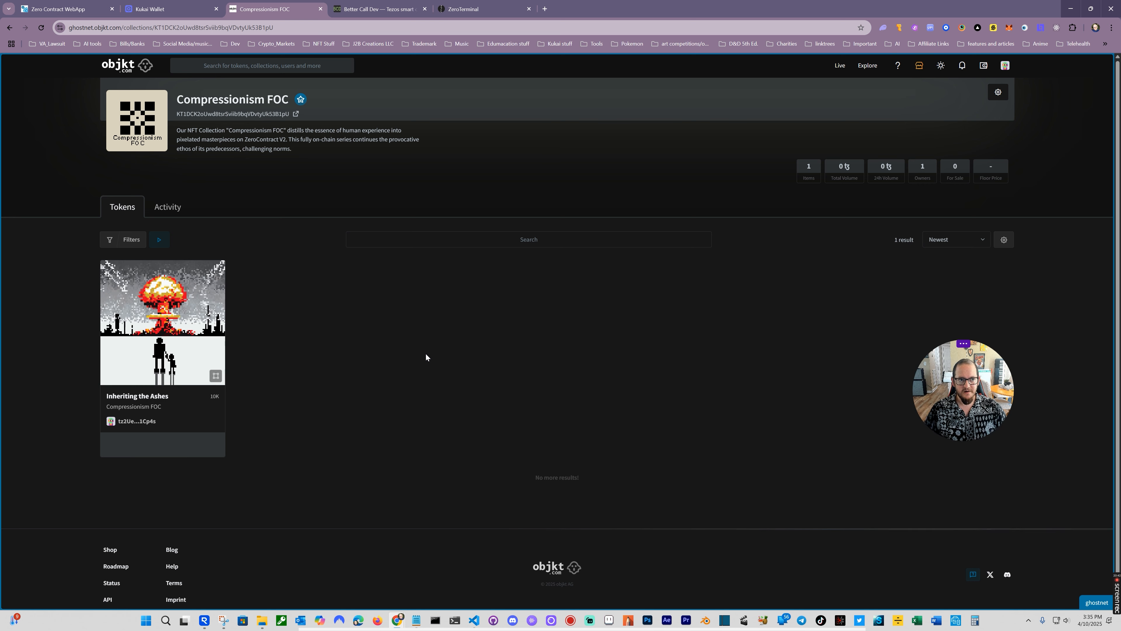
left_click(488, 7)
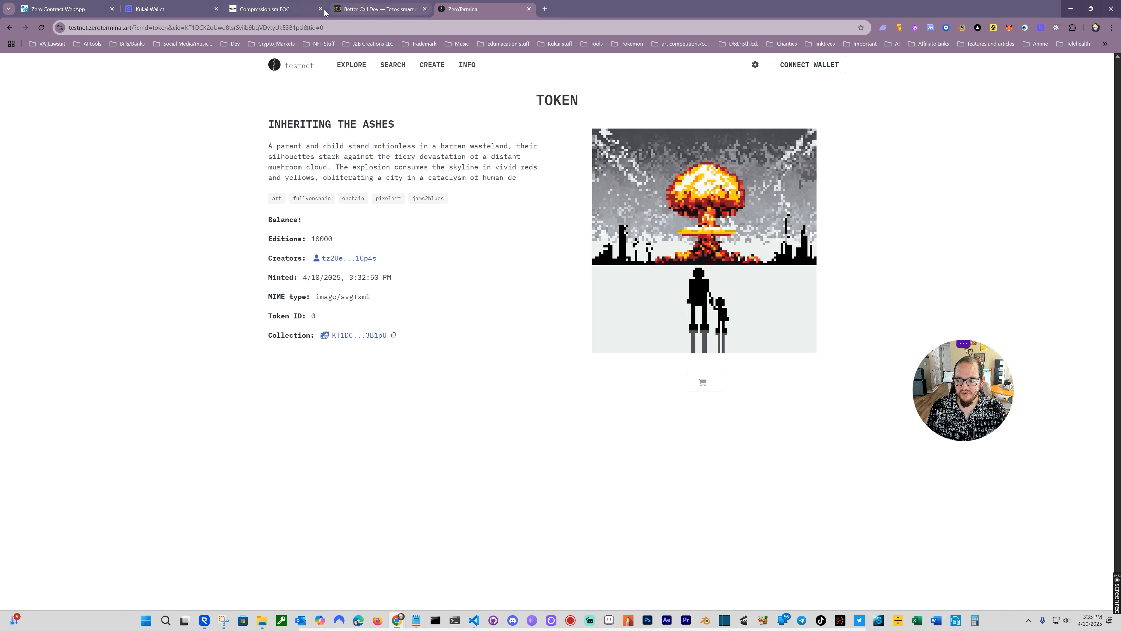
Step: Switch back to the Zero Contract WebApp and open the Add/Remove Collaborators form for the Compressionism FOC contract
key("ctrl+1")
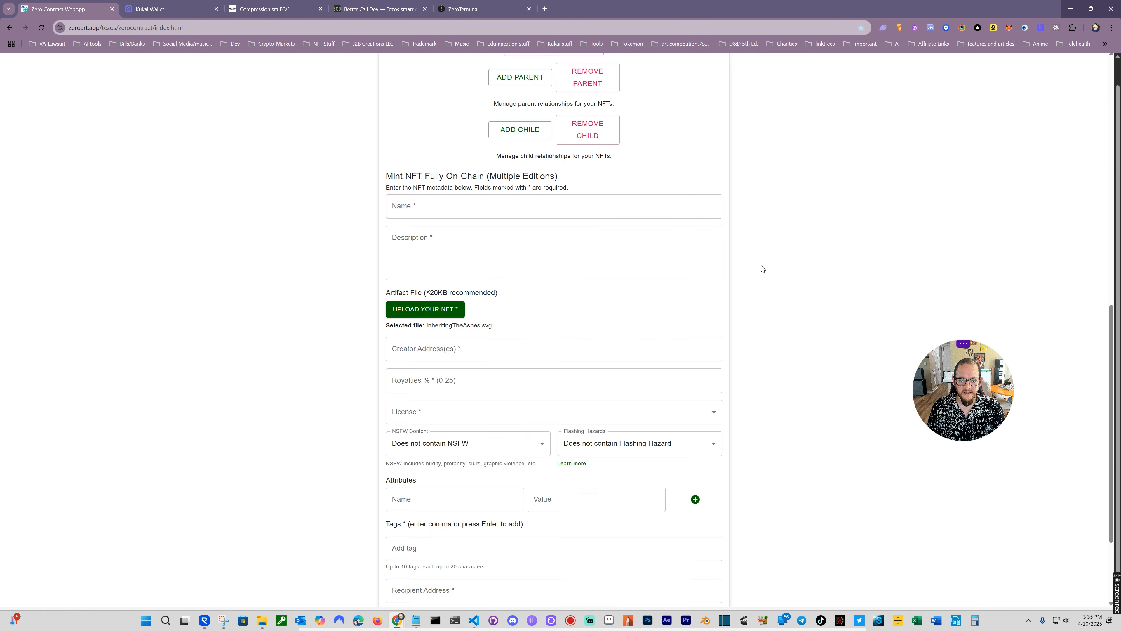
scroll(772, 305, "up", 5)
scroll(760, 332, "down", 5)
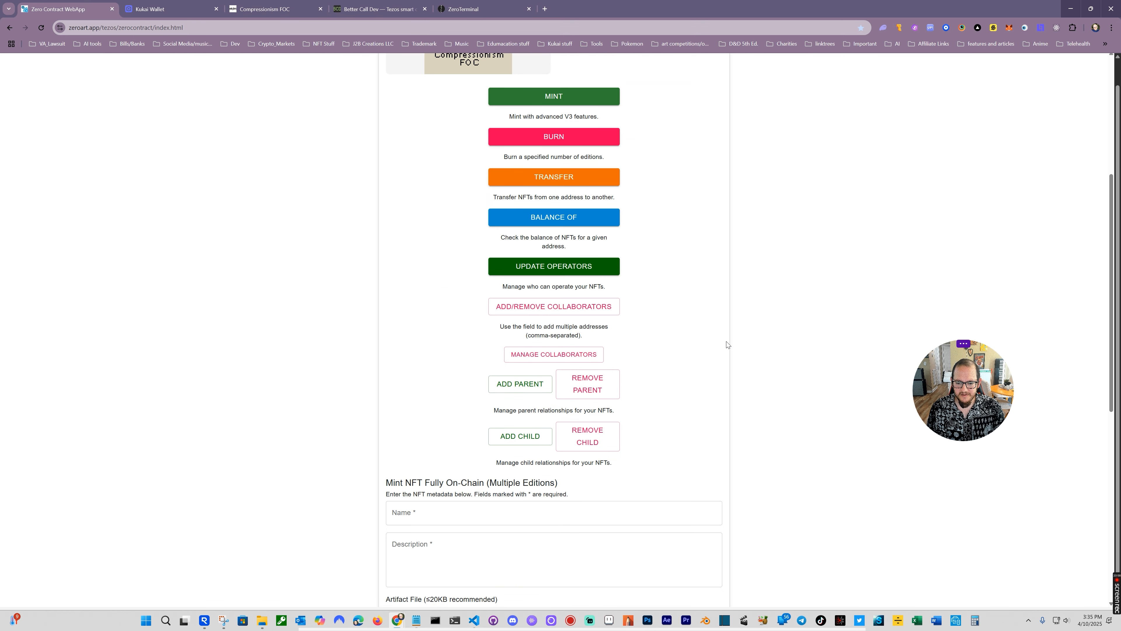
left_click(544, 315)
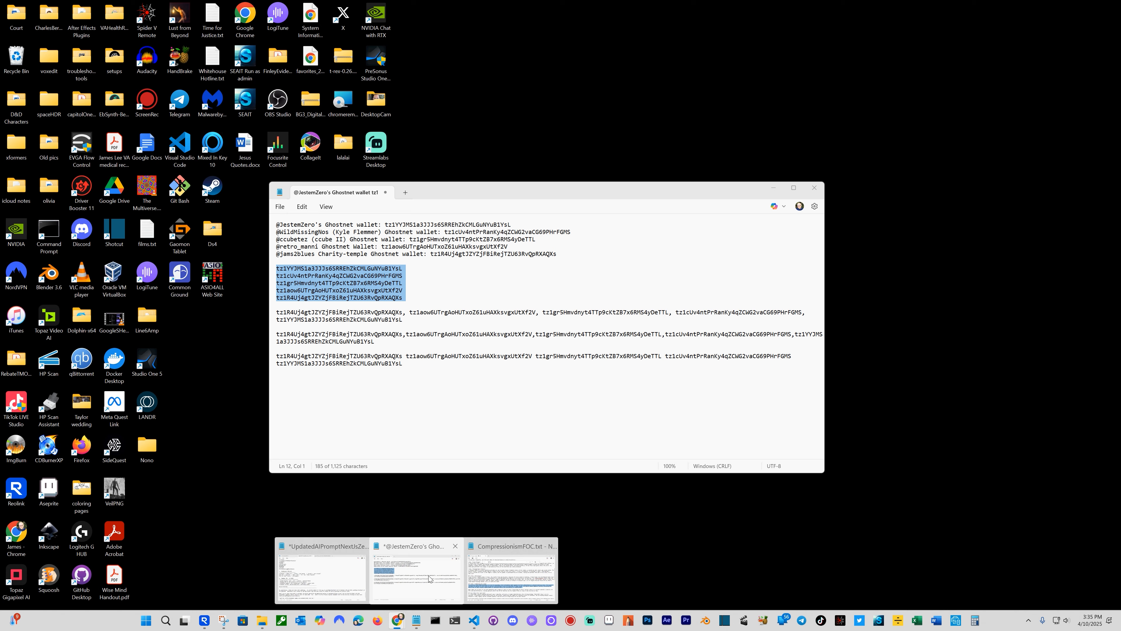
Step: Copy the five line-separated Ghostnet wallet addresses from the wallet notes in Notepad
left_click(428, 576)
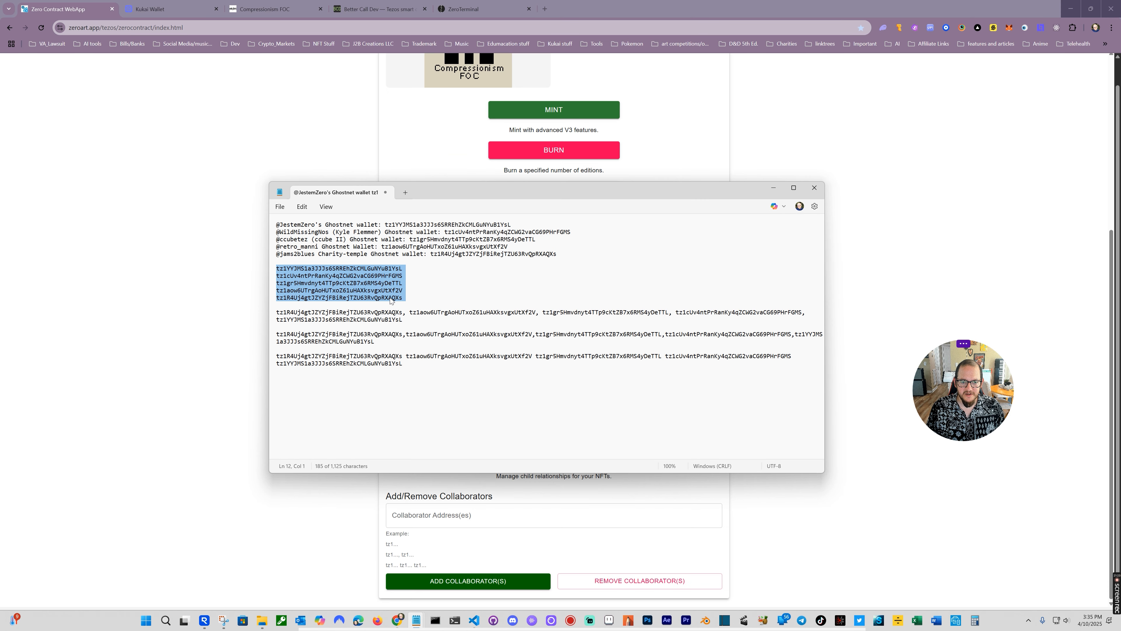
left_click_drag(270, 312, 278, 373)
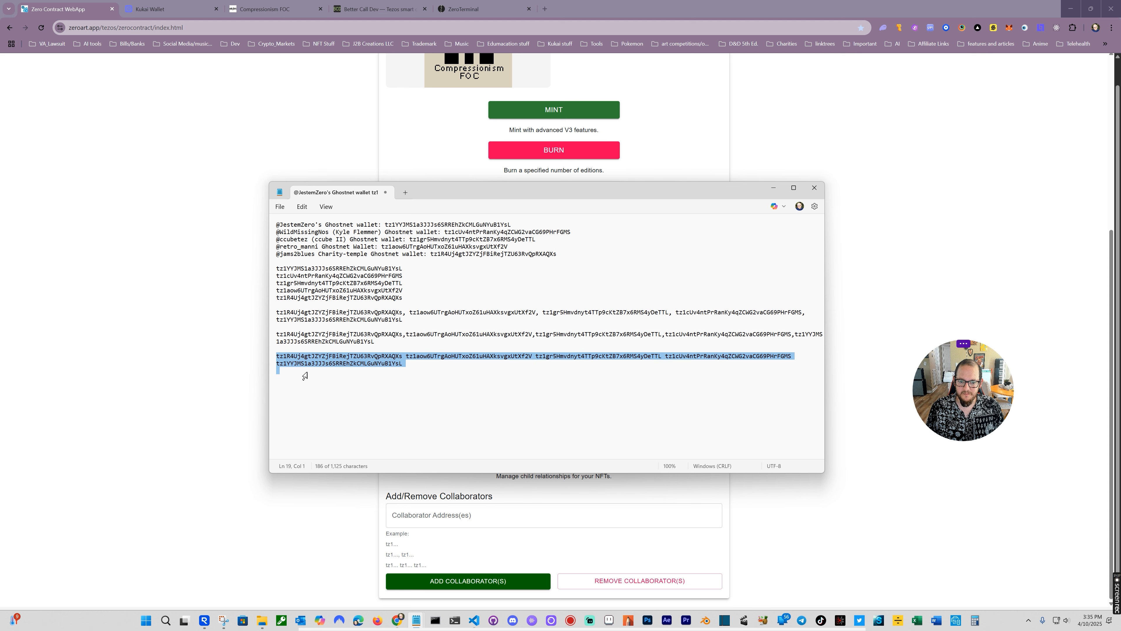
left_click(413, 379)
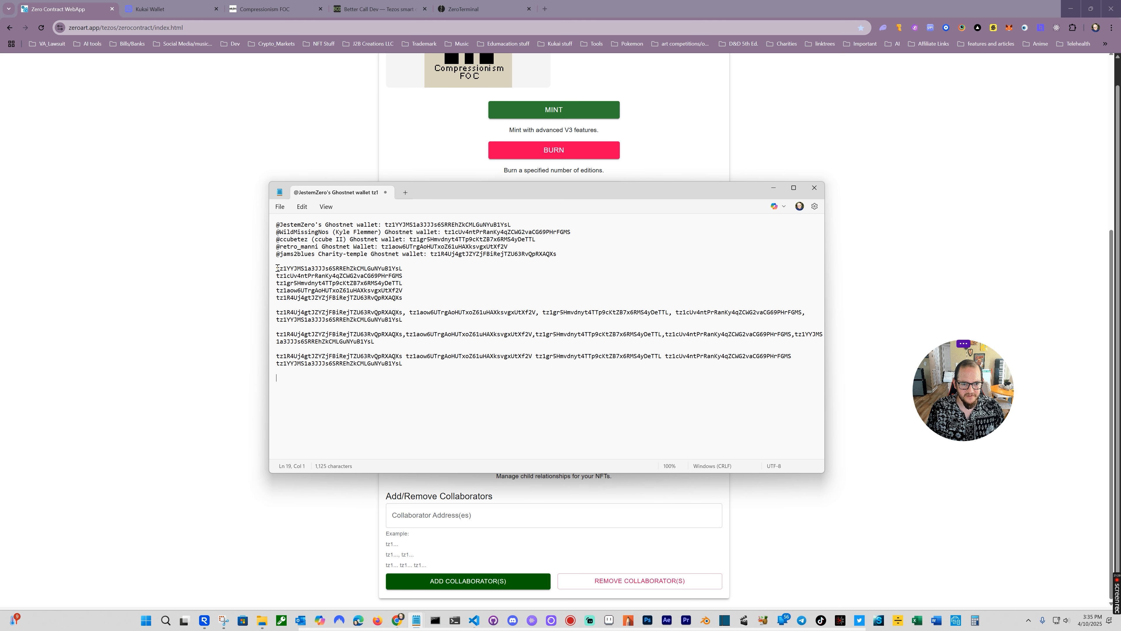
left_click_drag(276, 268, 423, 301)
key("ctrl+c")
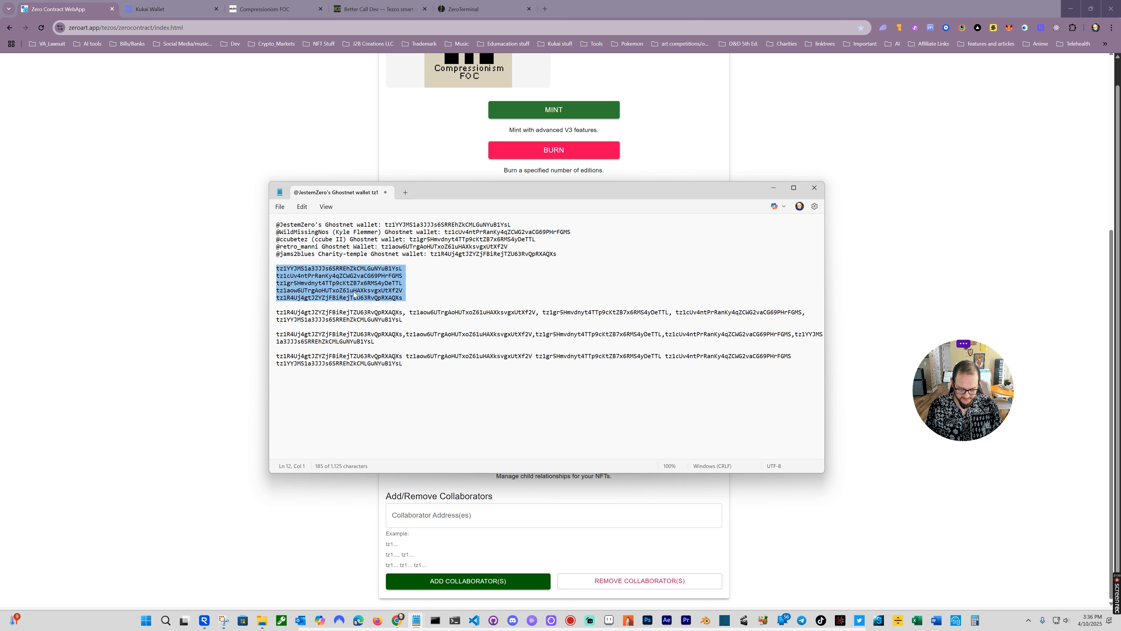
Step: Paste the five wallet addresses as collaborators in Zero Contract, add them and confirm the transaction in Kukai Wallet
left_click(777, 189)
left_click(463, 513)
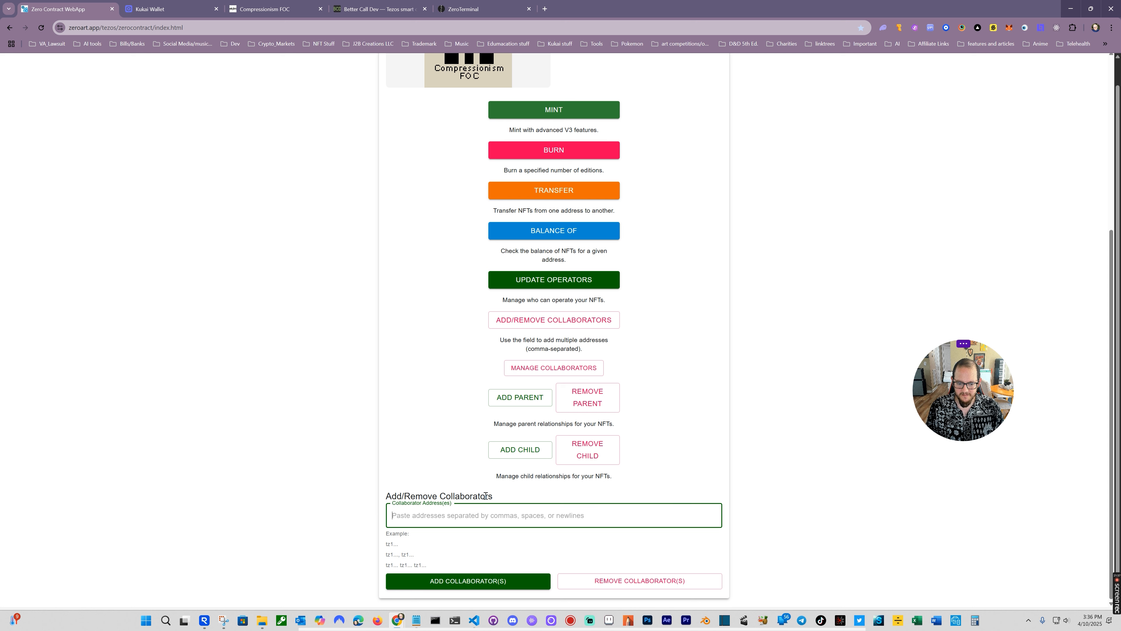
key("ctrl+v")
scroll(664, 410, "down", 1)
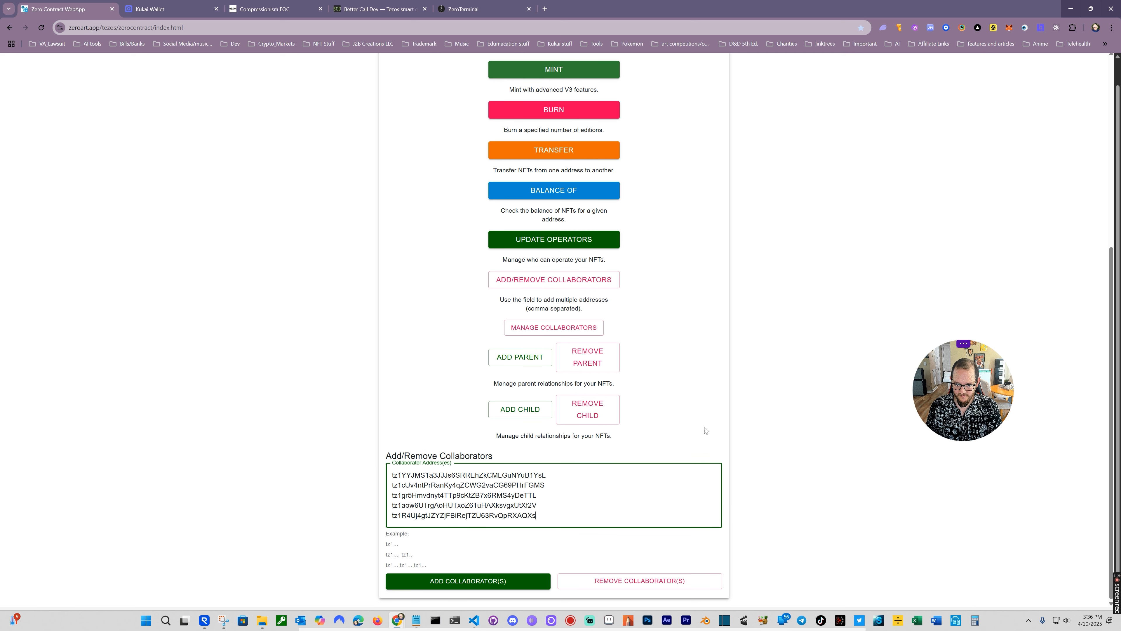
left_click(442, 582)
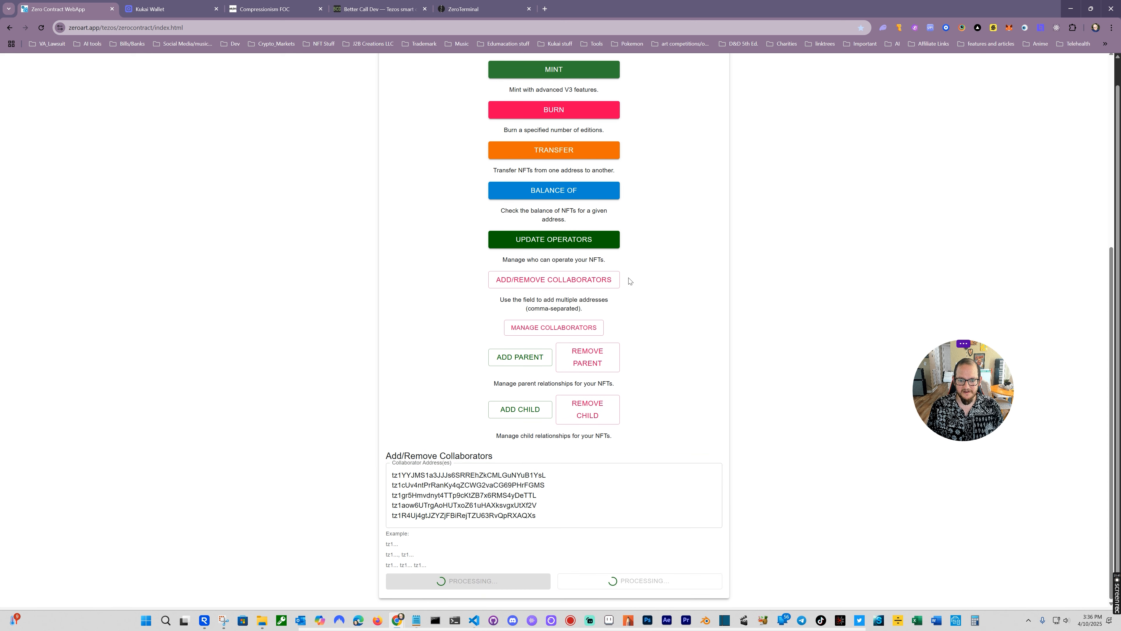
left_click(157, 10)
left_click(592, 525)
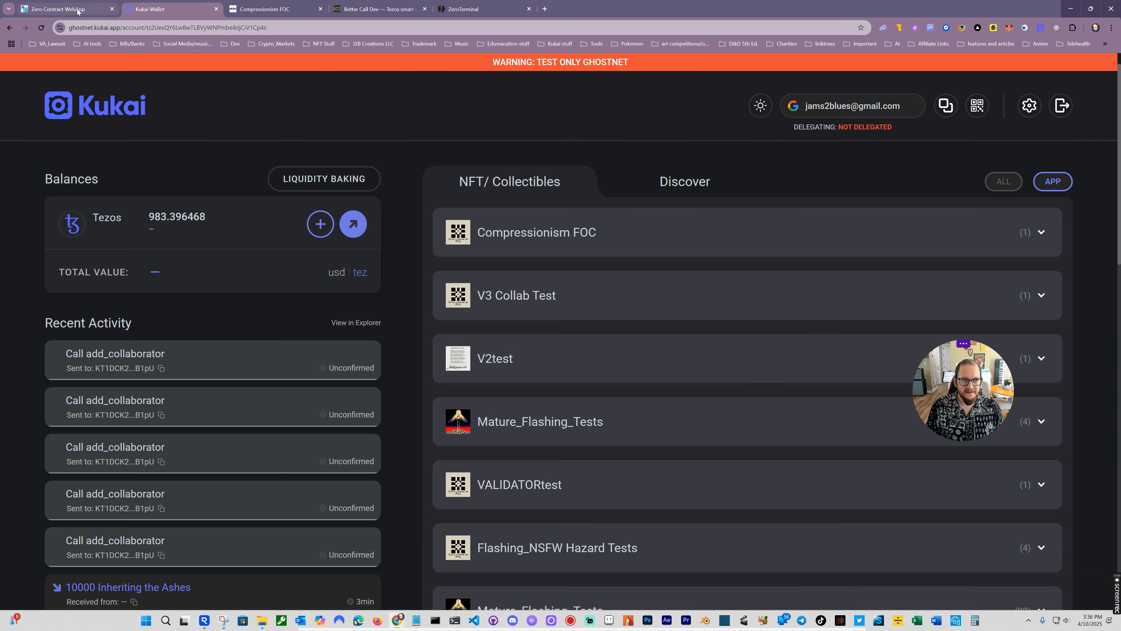
Step: Follow the add_collaborator calls in Kukai Wallet's recent activity while Zero Contract processes them
left_click(77, 11)
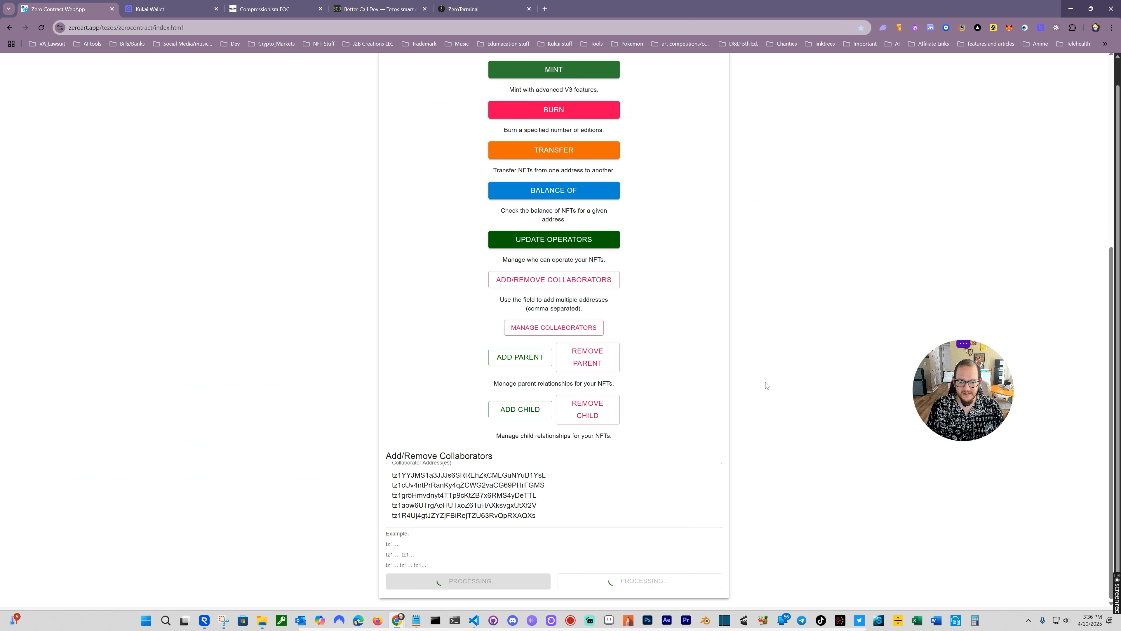
left_click(157, 9)
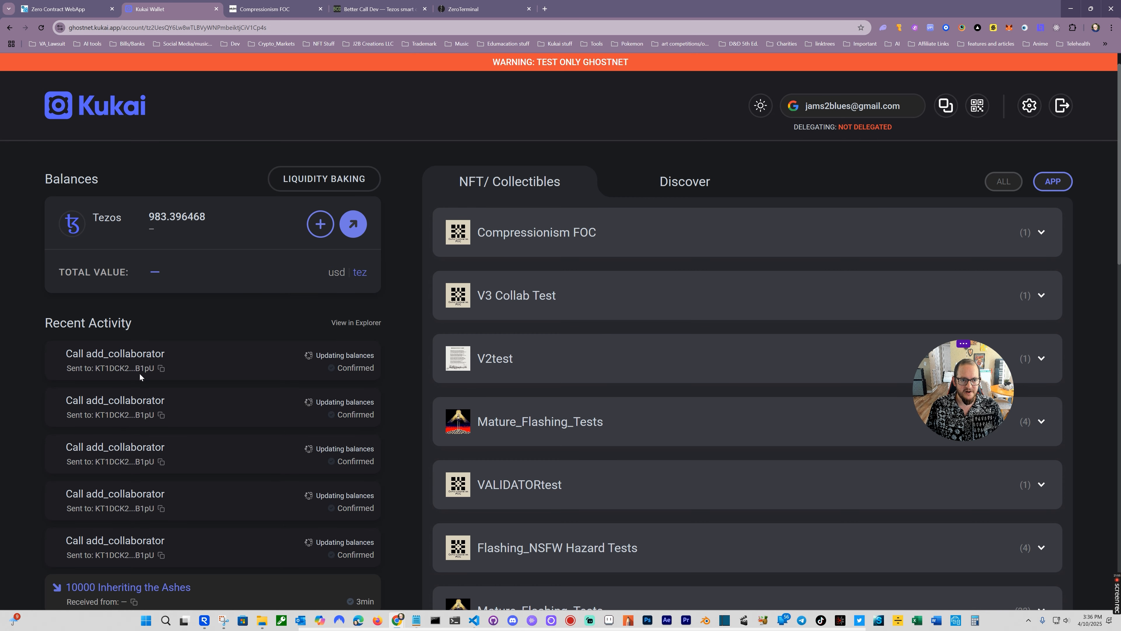
left_click_drag(66, 350, 193, 357)
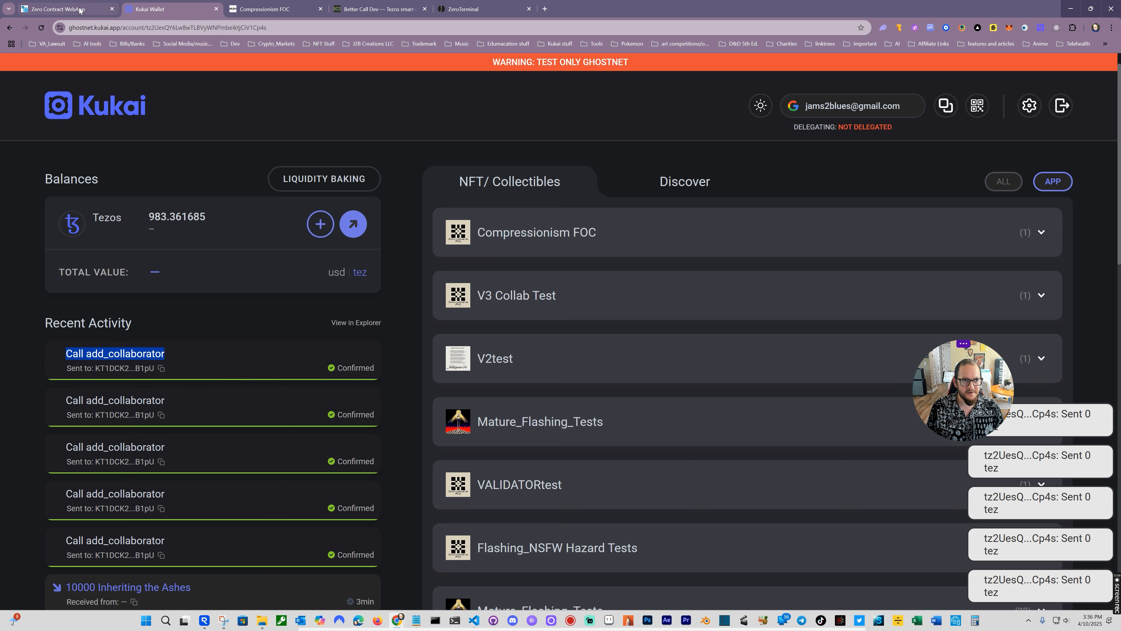
Step: Open the Manage Collaborators list in Zero Contract and view the minted token's creator on the objkt collection page
left_click(100, 18)
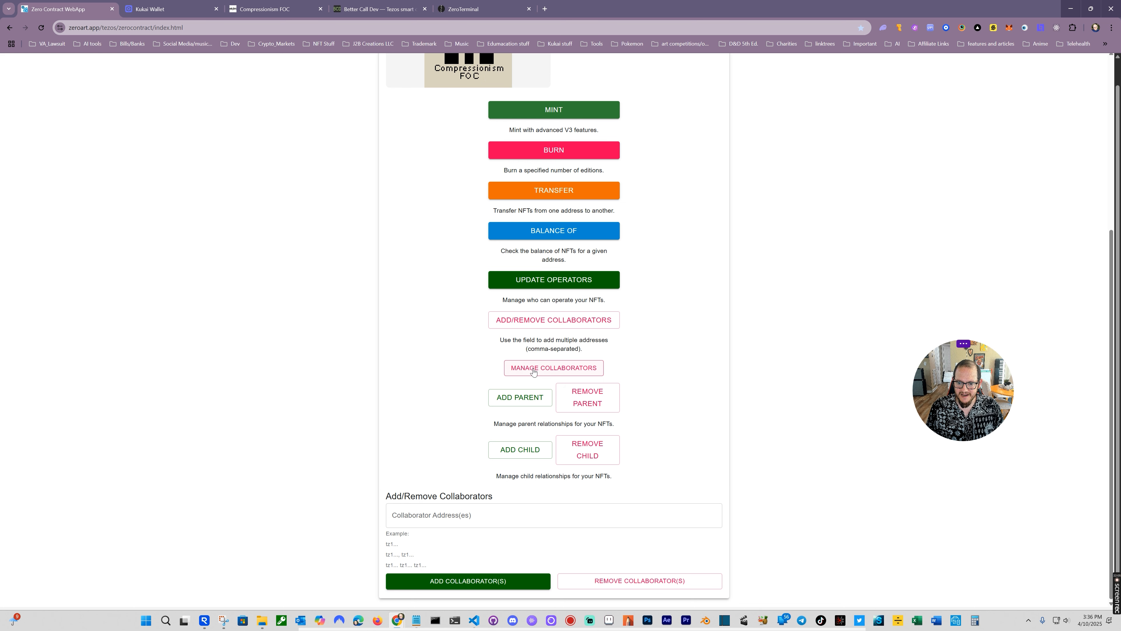
left_click(555, 371)
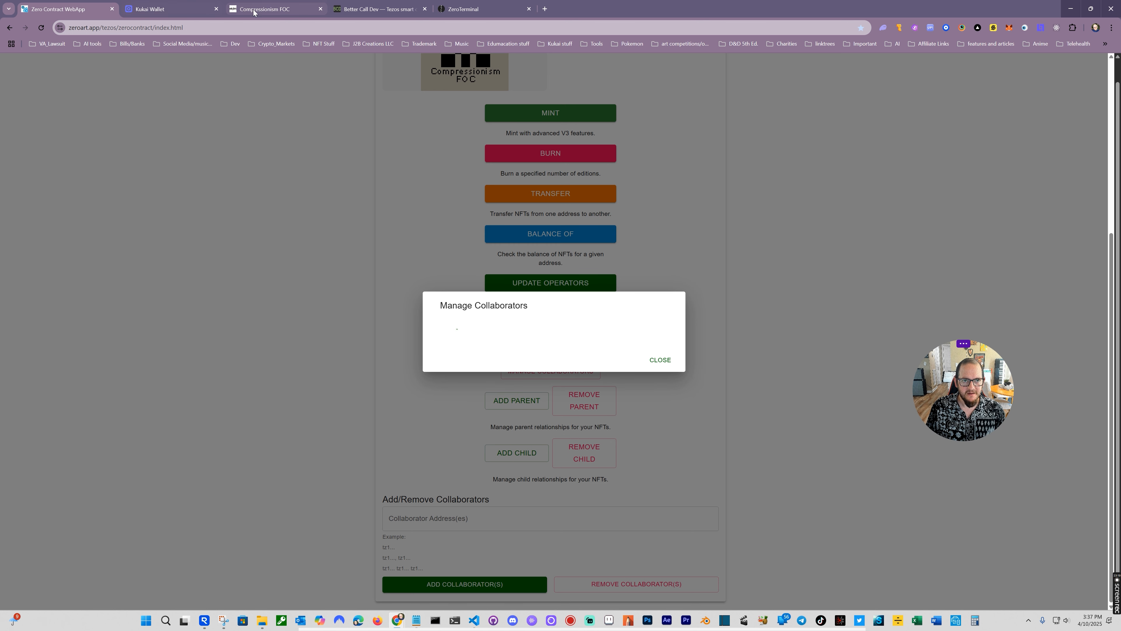
left_click(265, 9)
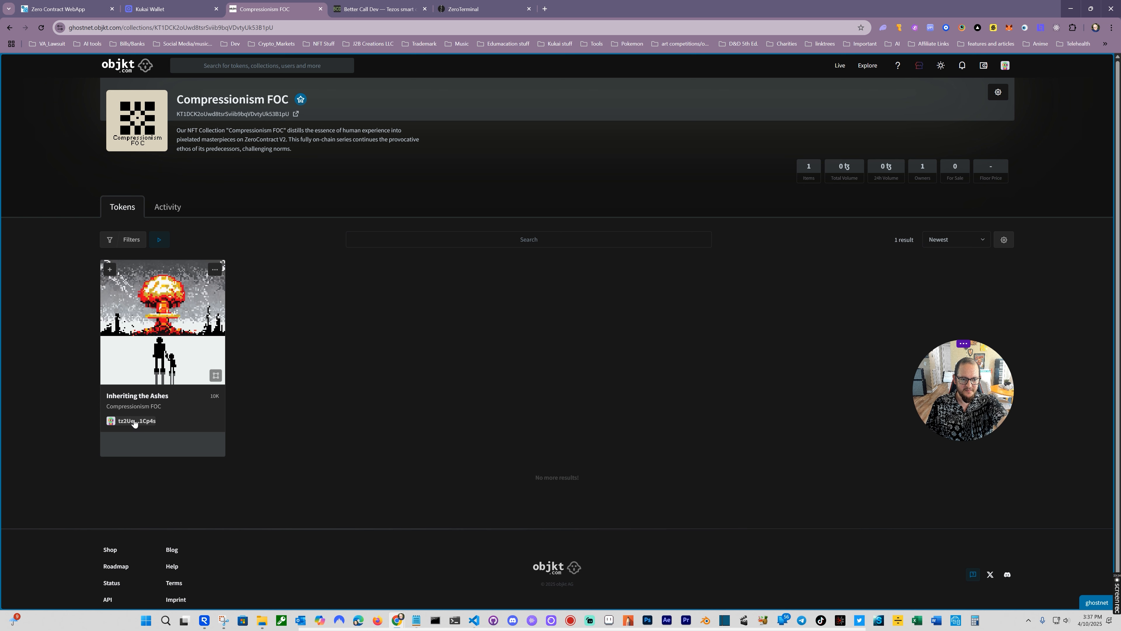
mouse_move(130, 421)
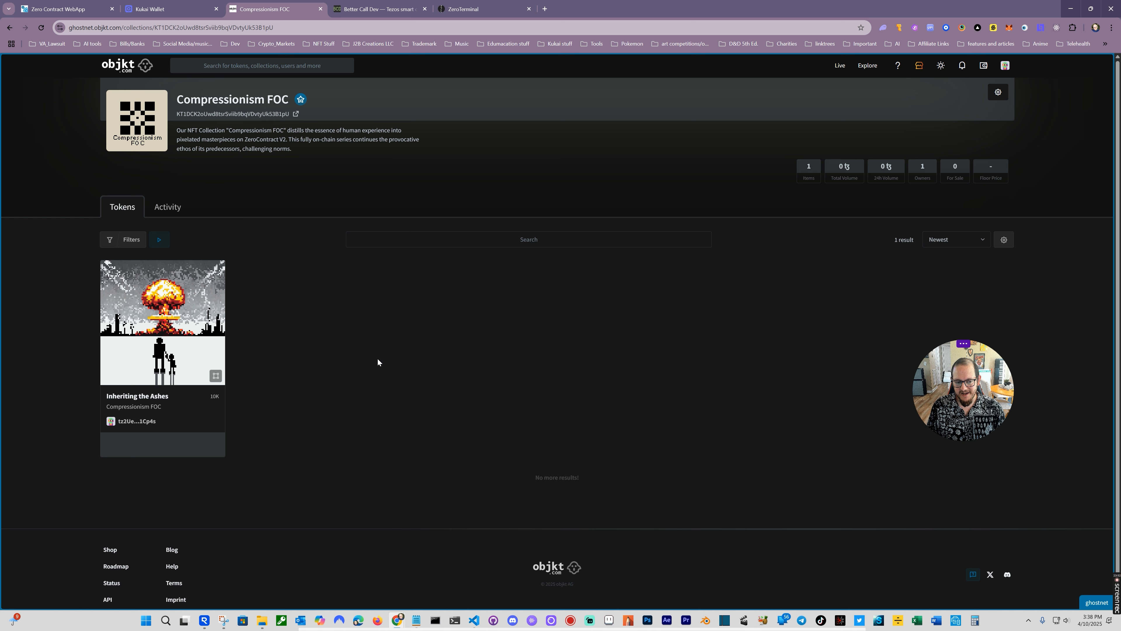
Step: Remove the second collaborator from the Manage Collaborators list in Zero Contract and confirm the remove_collaborator call in Kukai Wallet
left_click(62, 9)
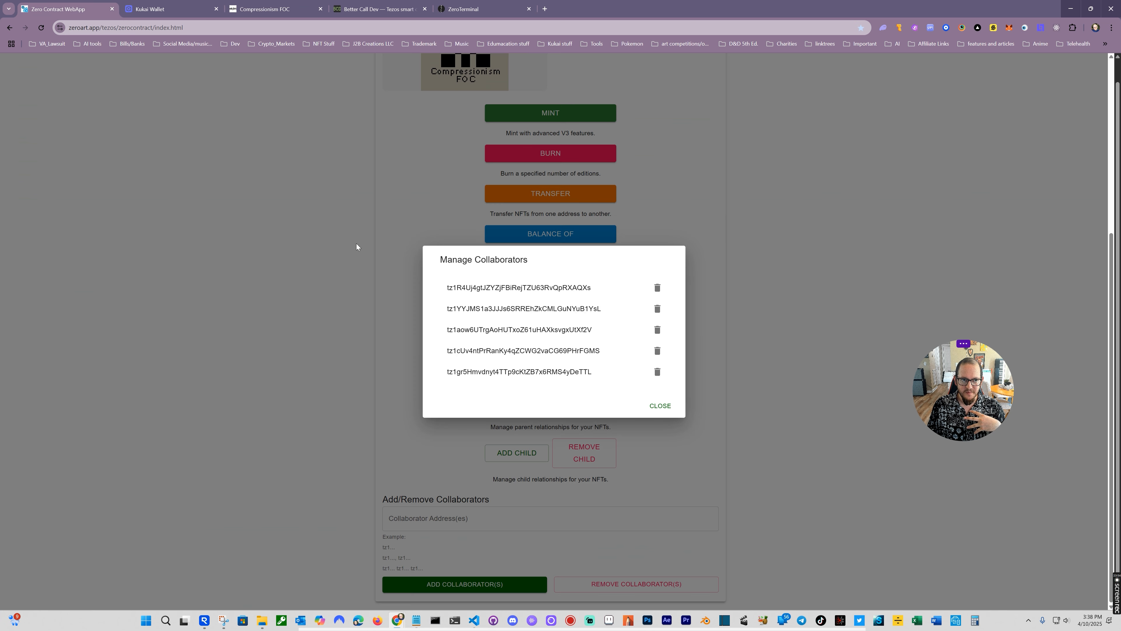
left_click(657, 308)
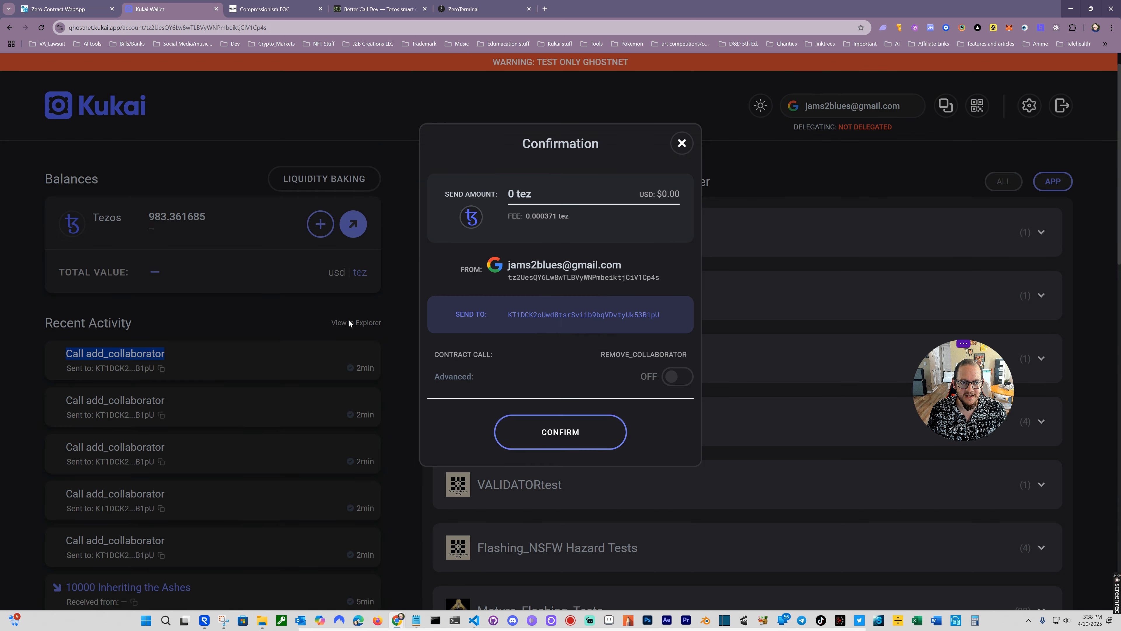
left_click(583, 439)
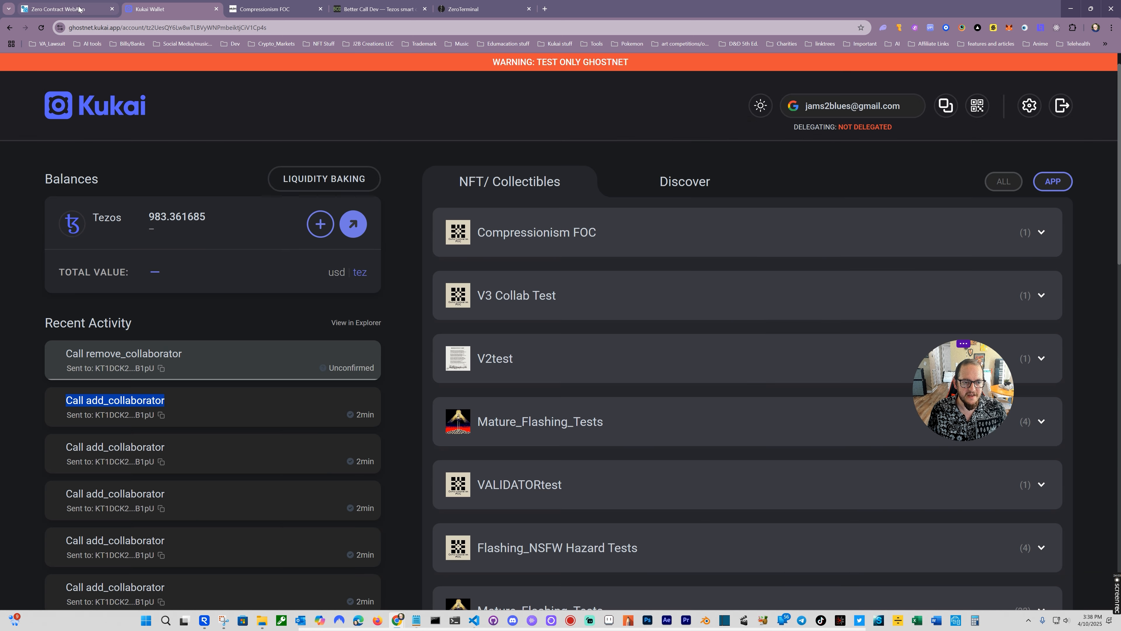
Step: Check the remove_collaborator call in Kukai Wallet's recent activity and the collaborators in the contract's storage on Better Call Dev
left_click(77, 9)
left_click(174, 10)
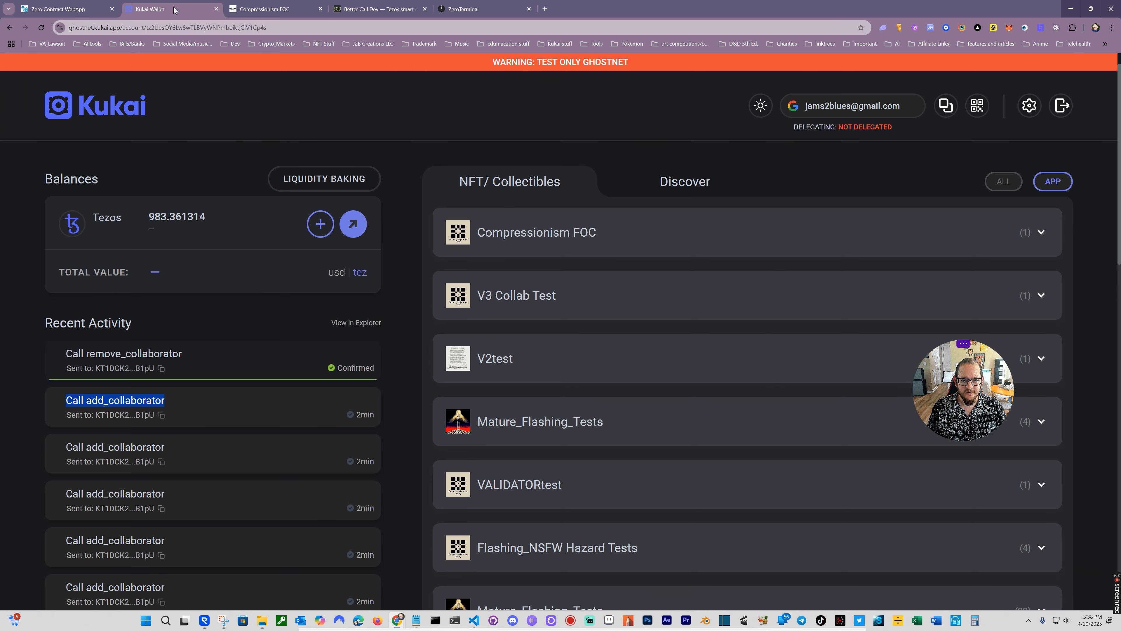
left_click_drag(200, 352, 257, 376)
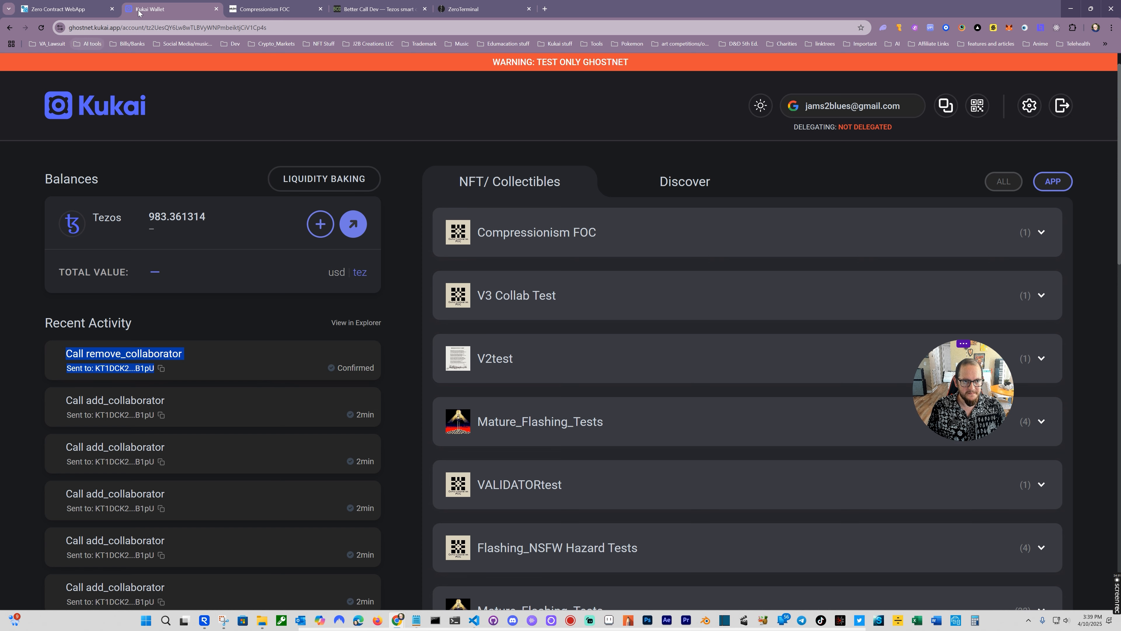
left_click(347, 8)
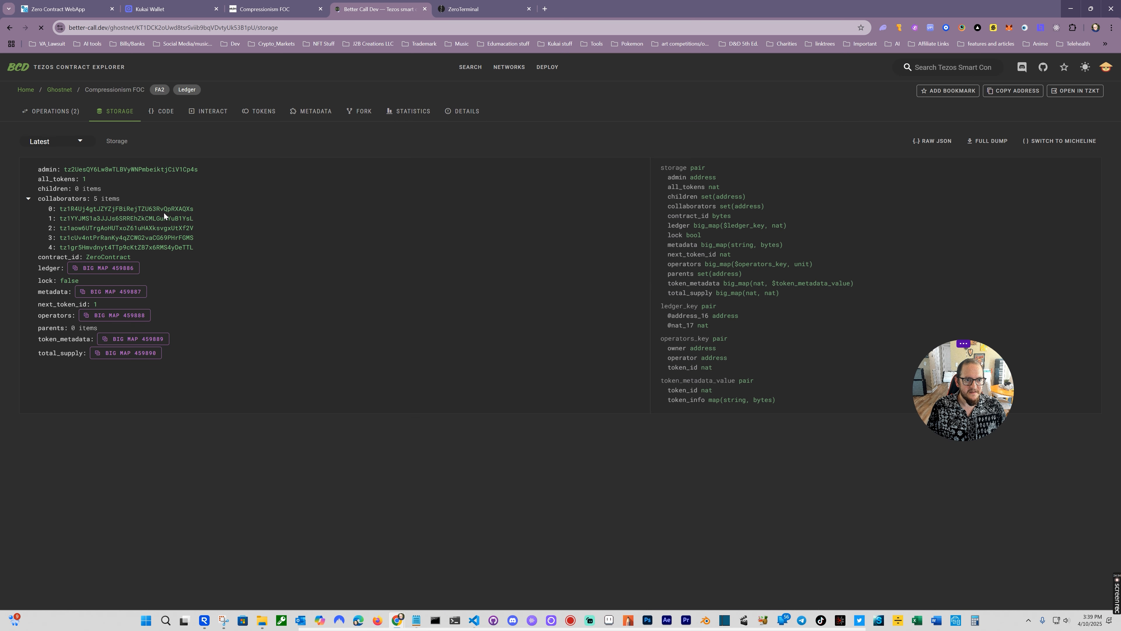
left_click(170, 204)
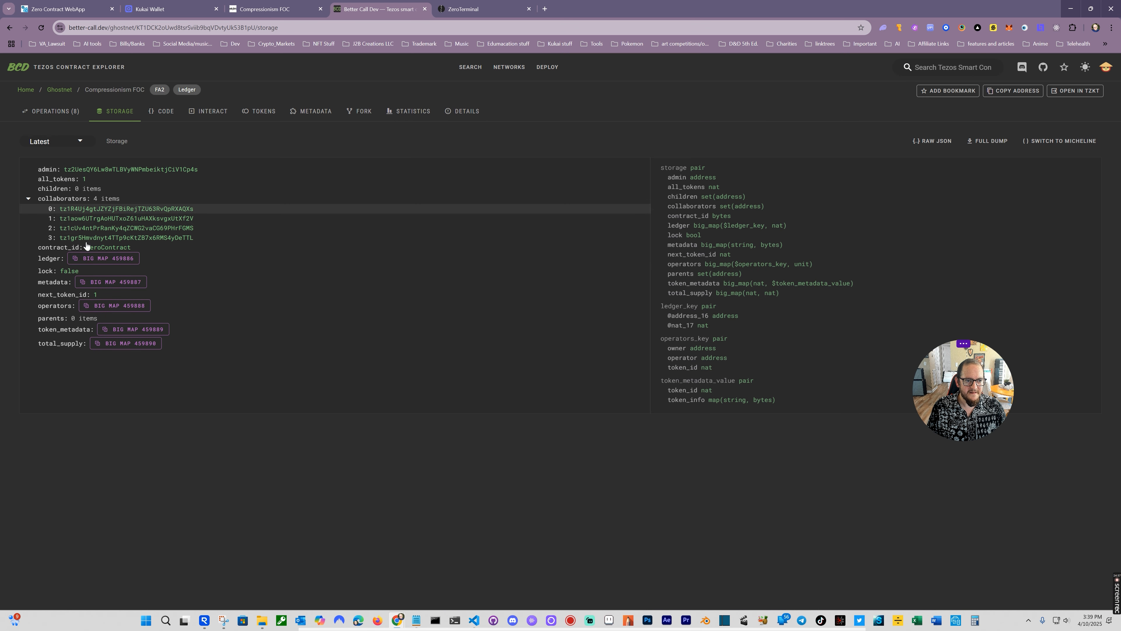
Step: Review the collaborators list in Zero Contract, close it and return to the contract overview
left_click(67, 9)
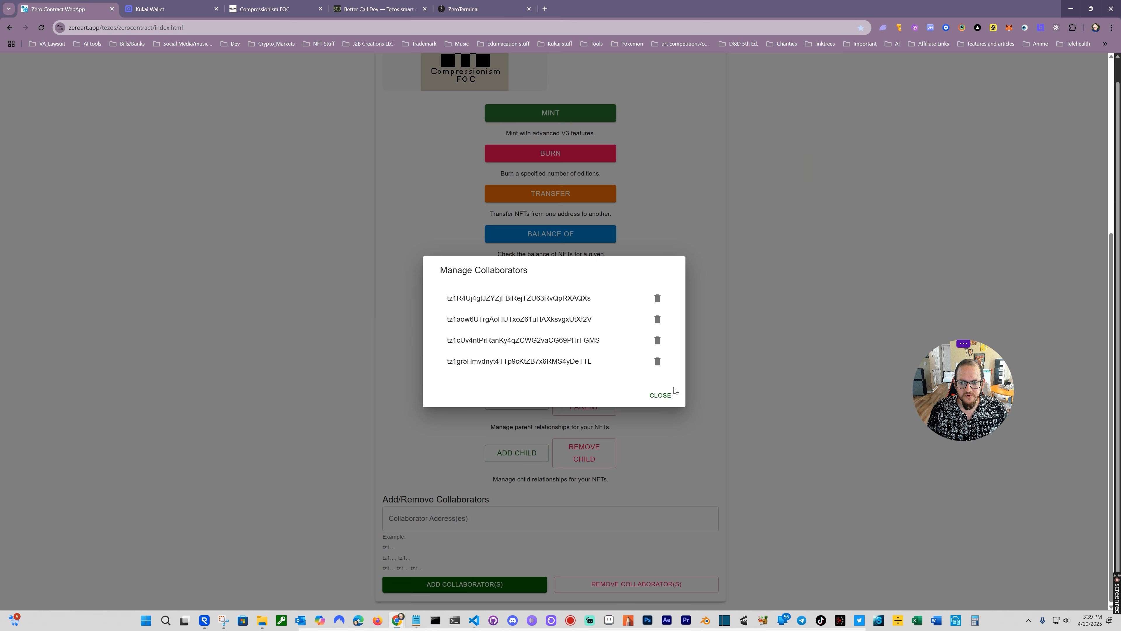
left_click(660, 394)
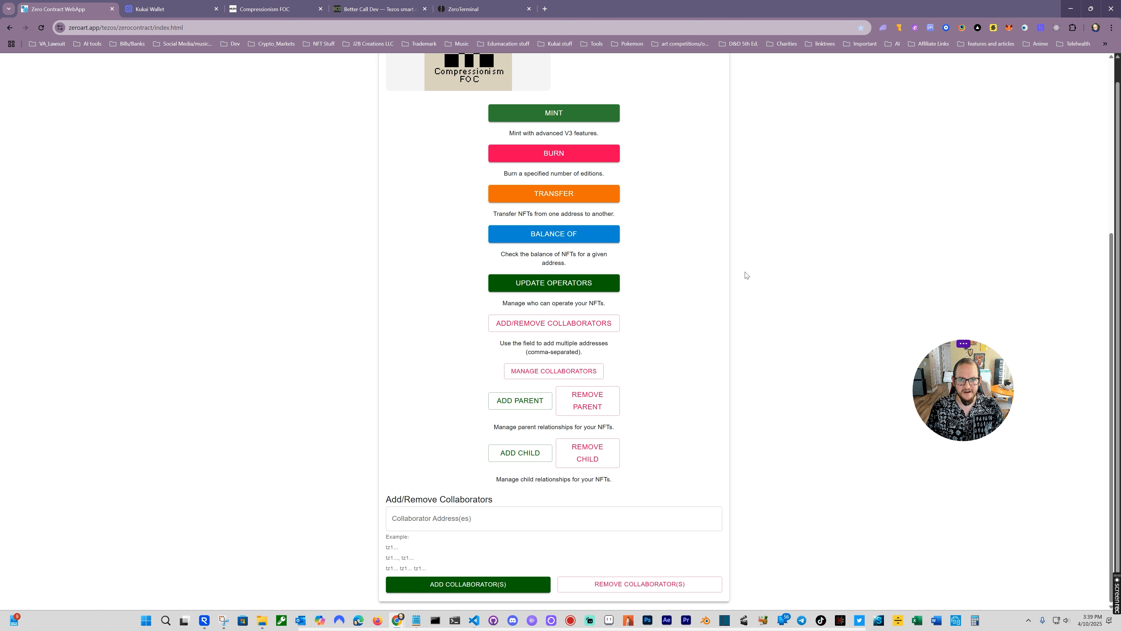
scroll(709, 264, "up", 5)
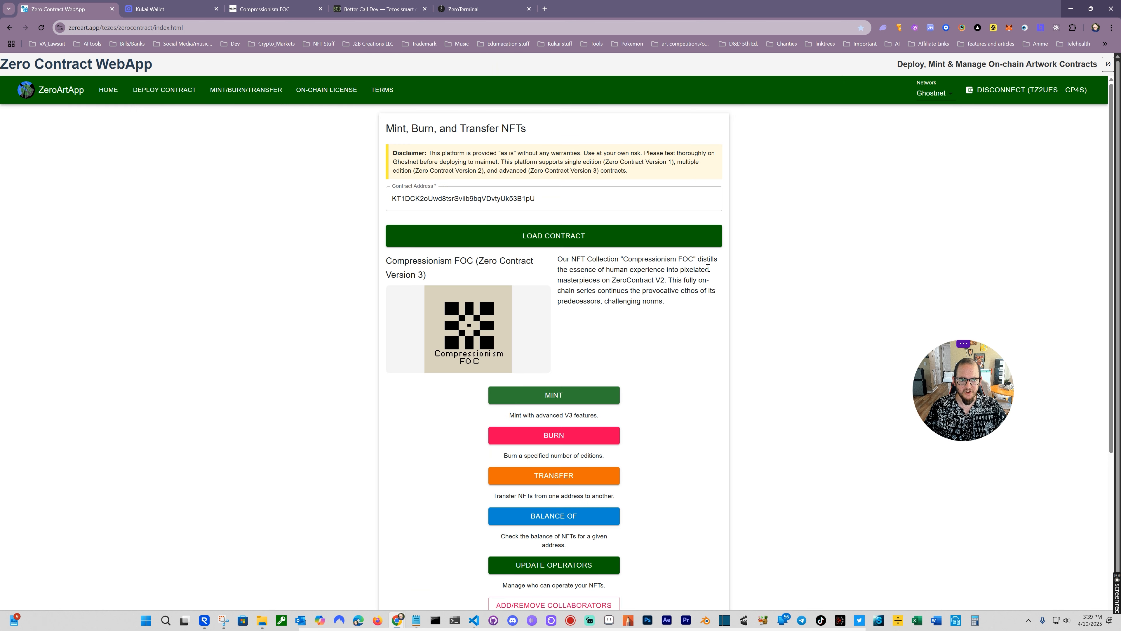